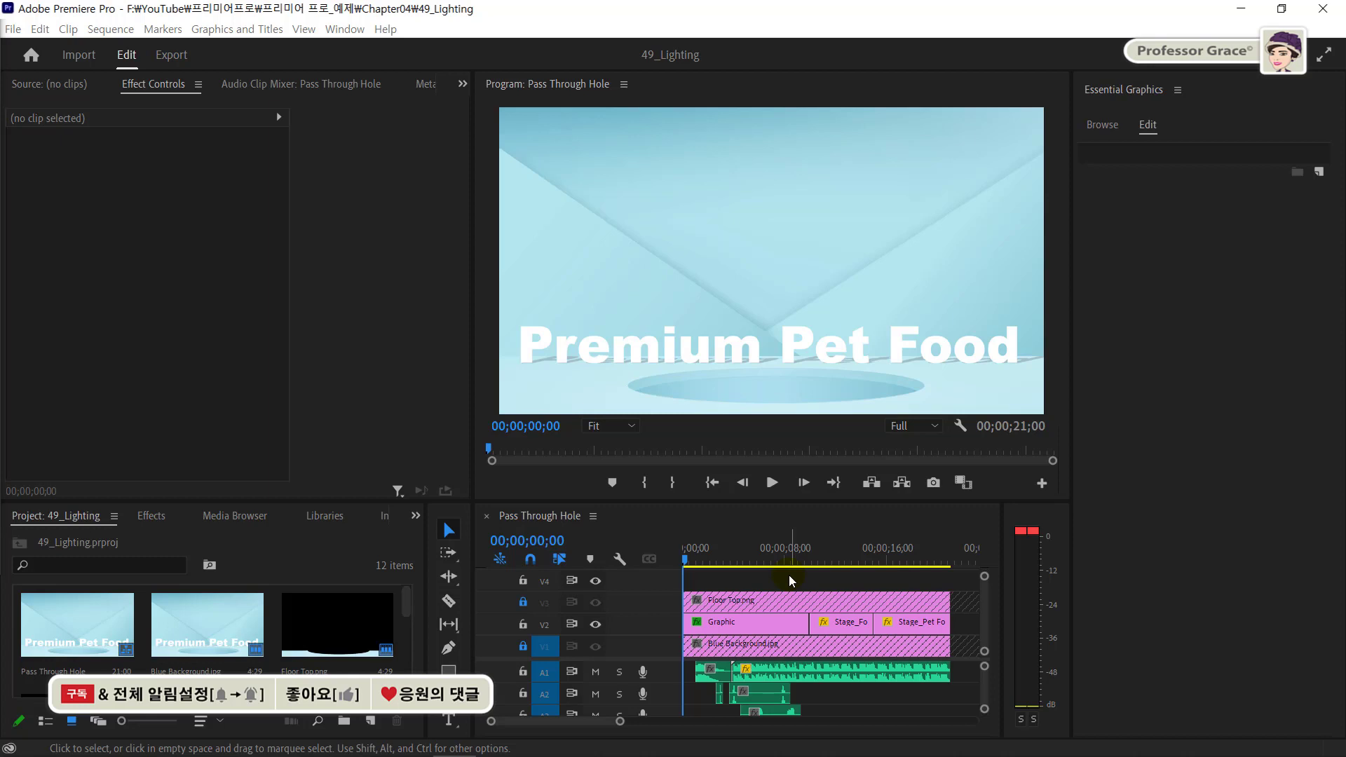
{"action": "left_click", "coordinate": [788, 574]}
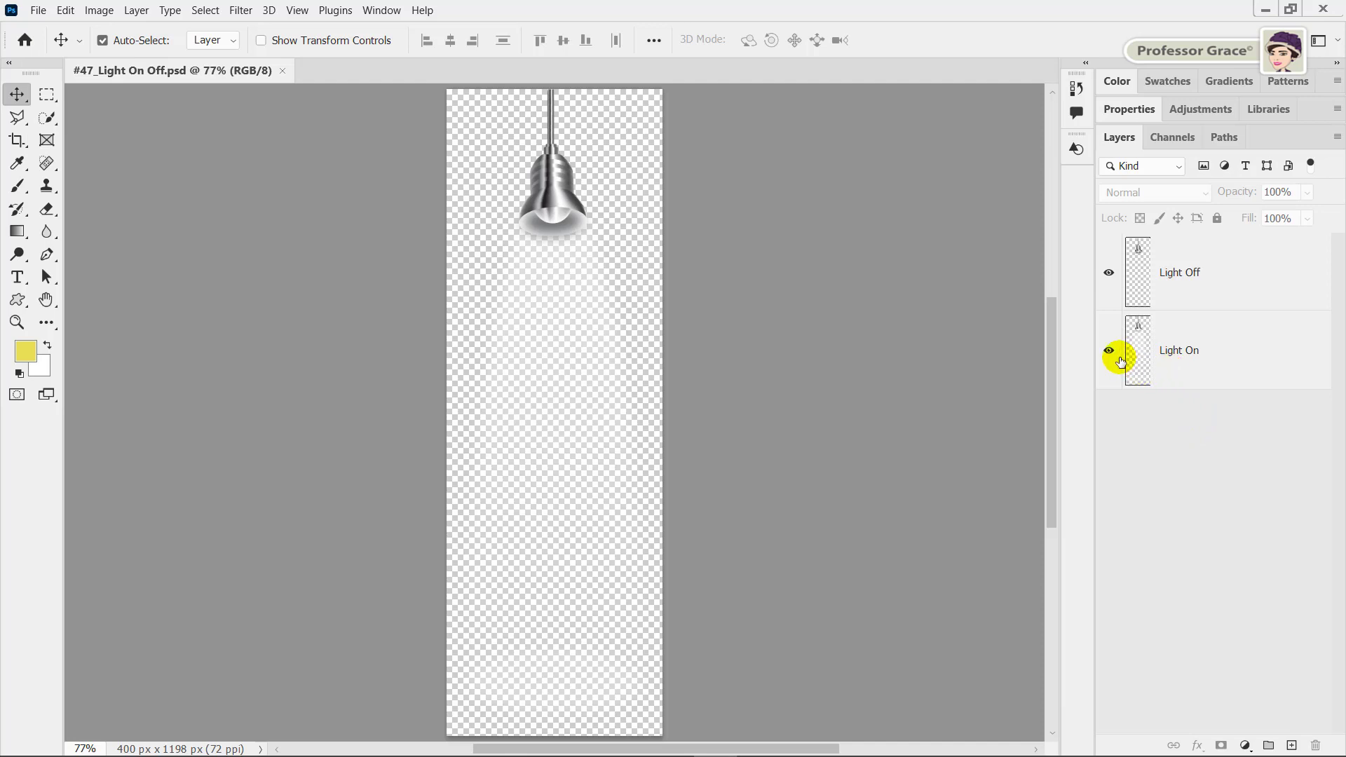
Step: In Photoshop, examine the Light On and Light Off layers of the lamp file by toggling their visibility and selecting each
{"action": "left_click", "coordinate": [1110, 352]}
{"action": "left_click", "coordinate": [1110, 351]}
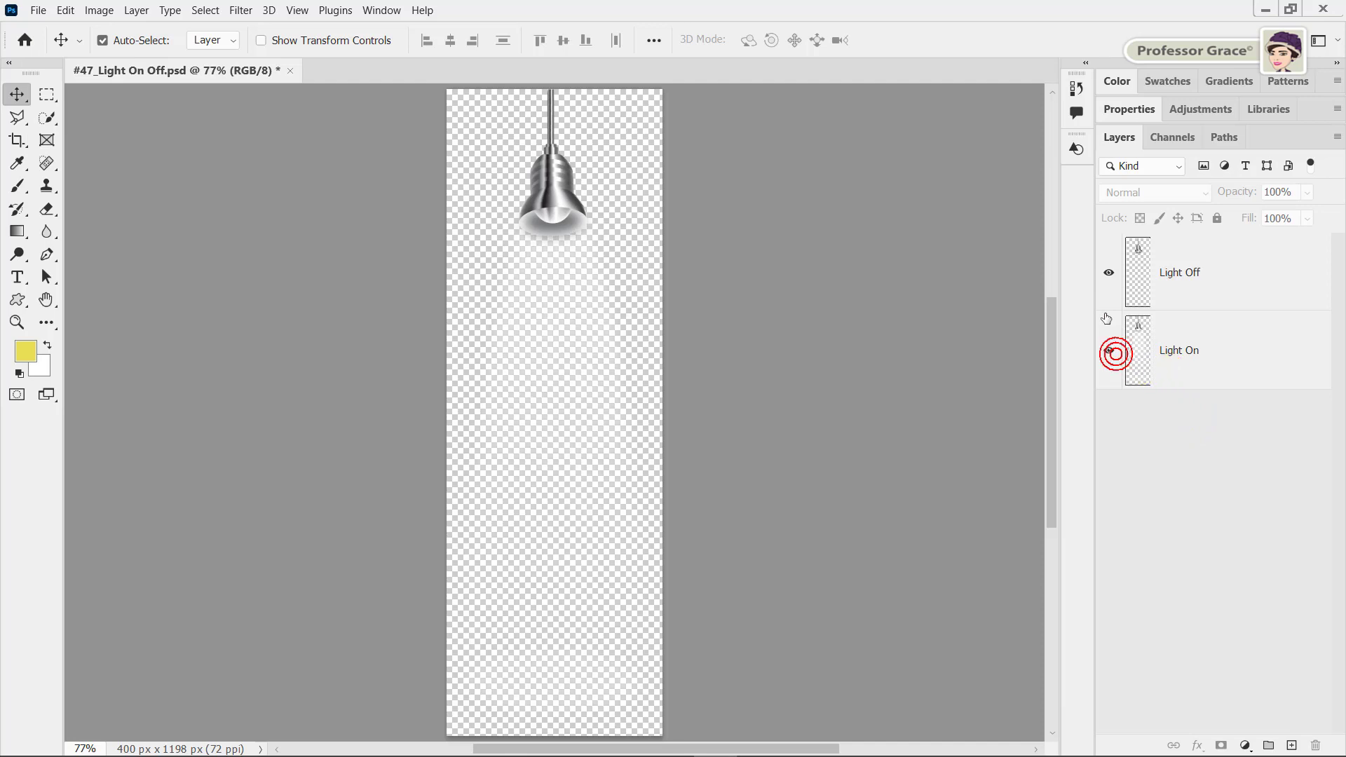
{"action": "left_click", "coordinate": [1107, 279]}
{"action": "left_click", "coordinate": [1107, 277]}
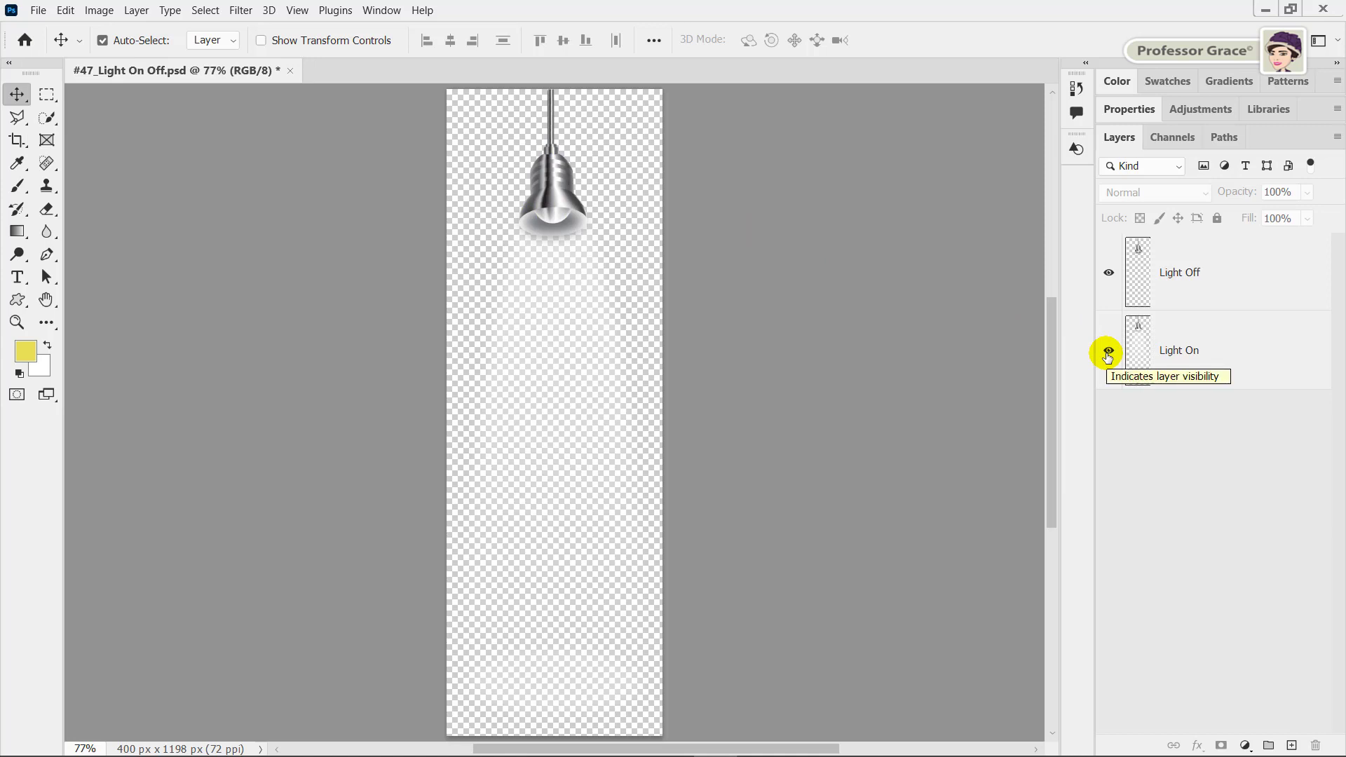
{"action": "left_click", "coordinate": [1106, 353]}
{"action": "left_click", "coordinate": [1107, 353]}
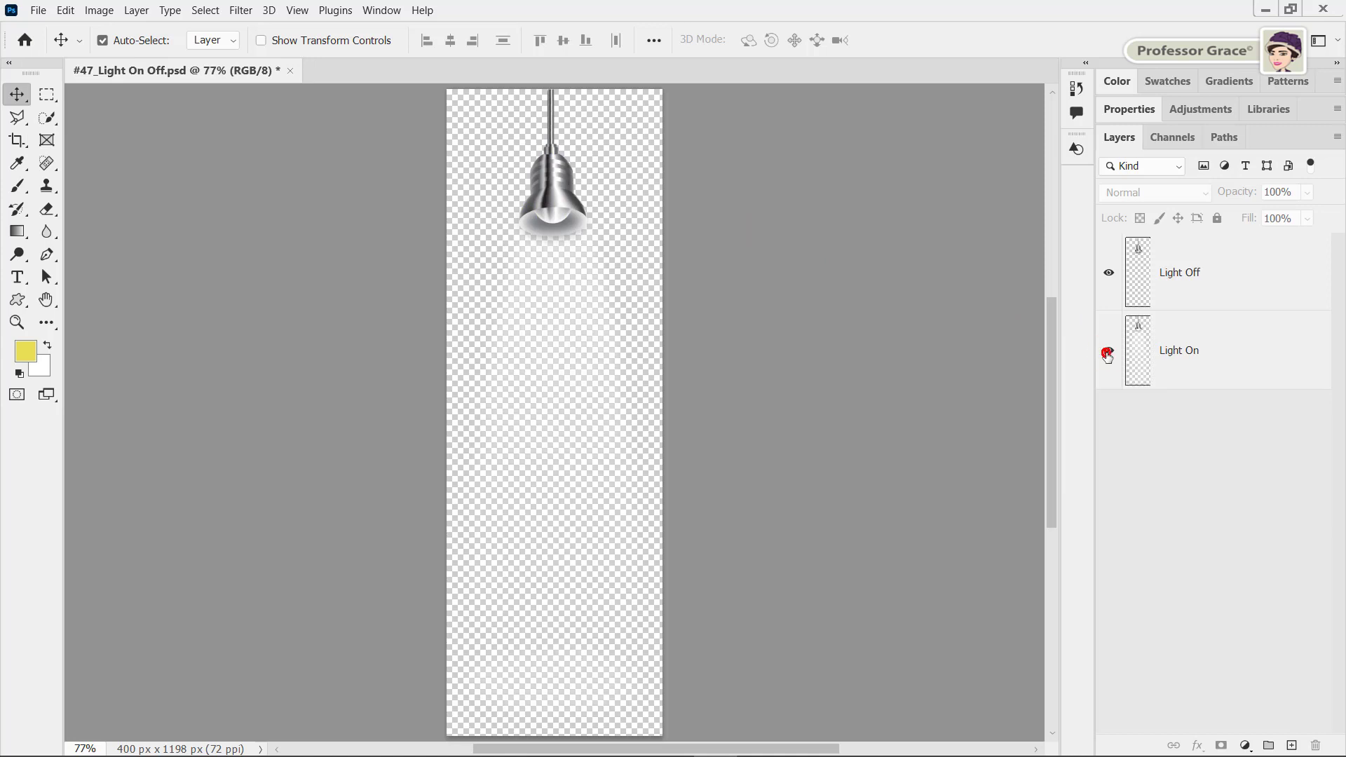
{"action": "left_click", "coordinate": [1107, 353]}
{"action": "left_click", "coordinate": [1107, 352]}
{"action": "left_click", "coordinate": [1108, 352]}
{"action": "left_click", "coordinate": [1108, 354]}
{"action": "left_click", "coordinate": [1197, 284]}
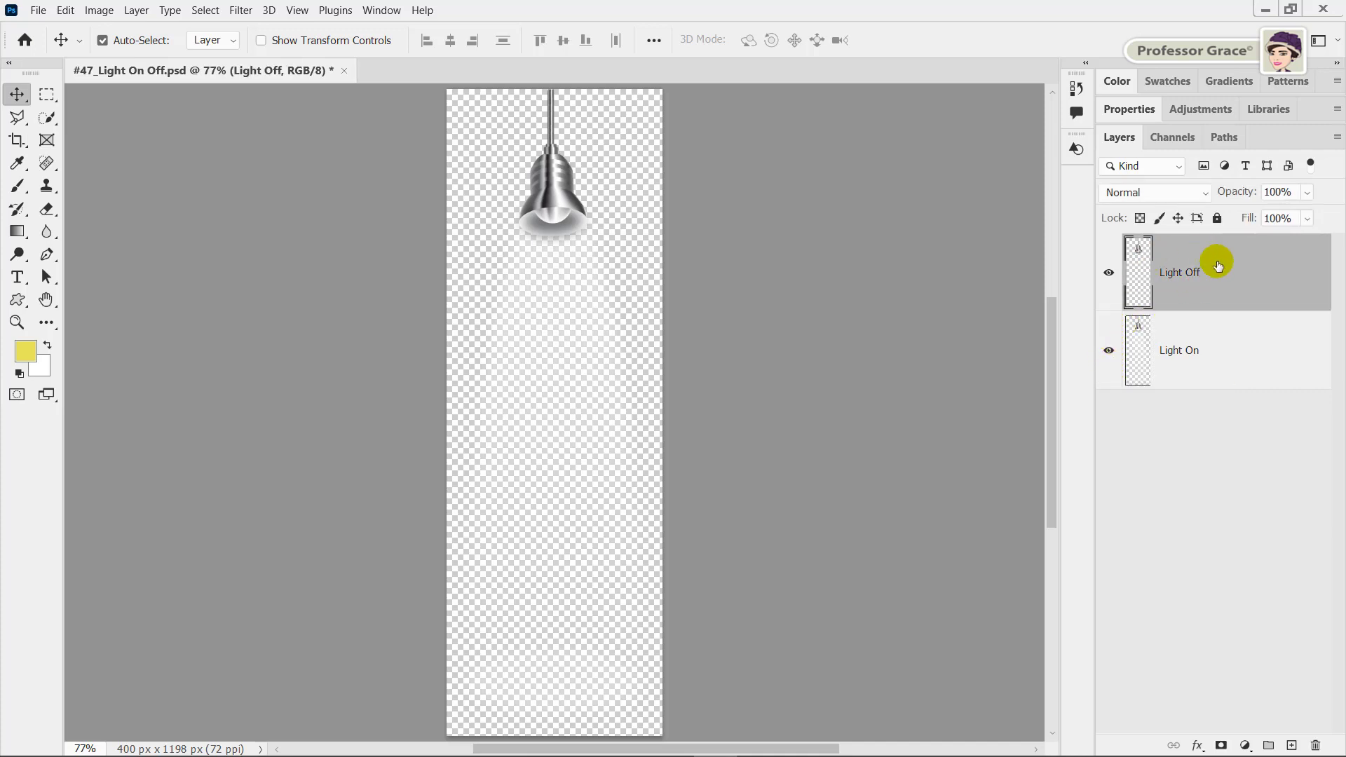
{"action": "left_click", "coordinate": [1200, 348]}
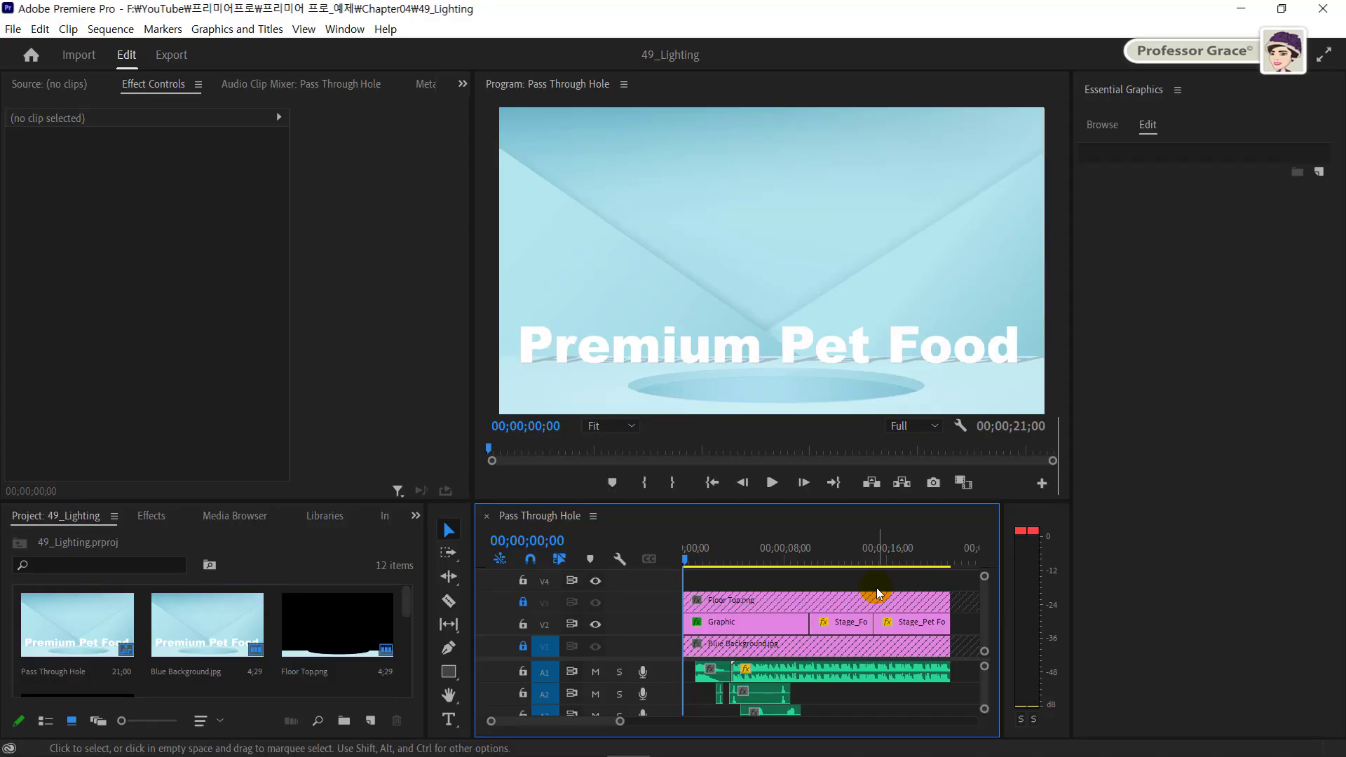
Step: In Premiere Pro, add the Light Off and Light On images from file as a graphic and extend its V4 clip to the sequence end
{"action": "left_click", "coordinate": [1319, 173]}
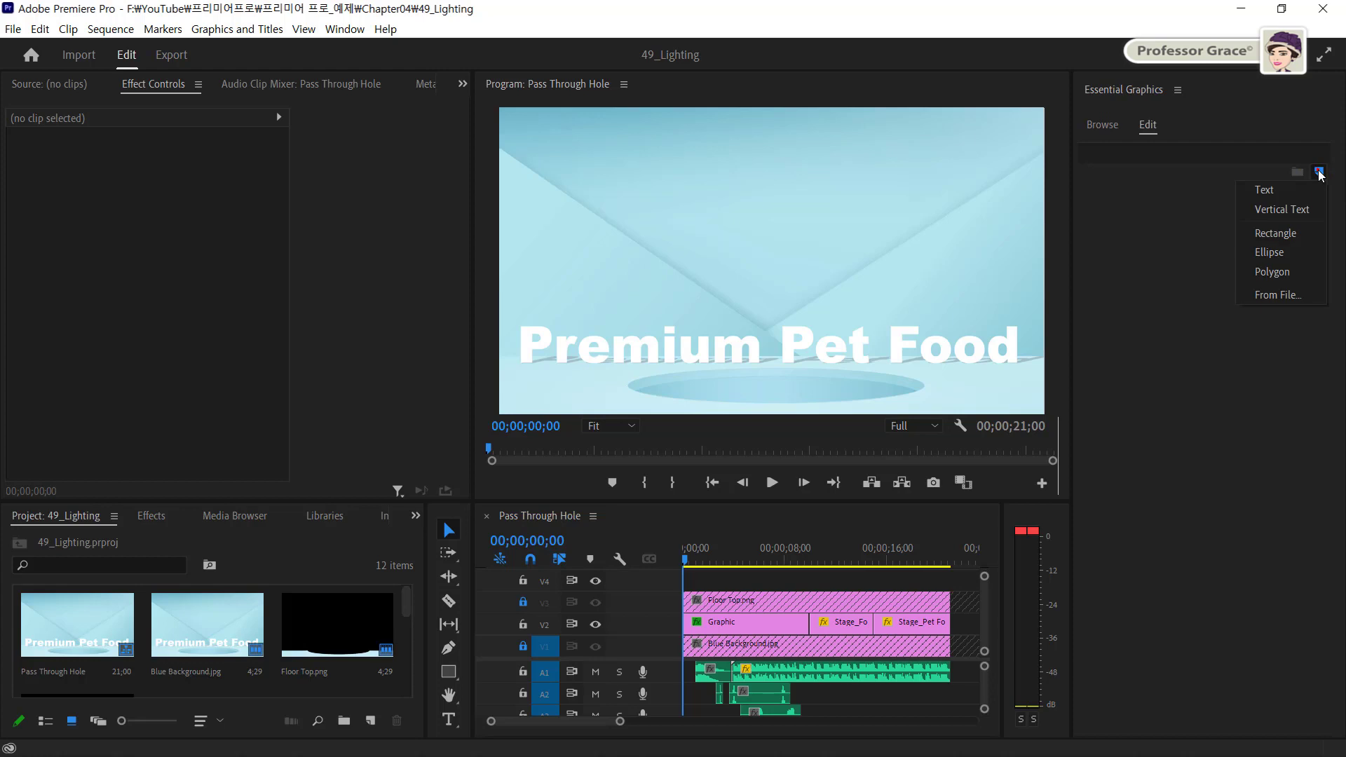
{"action": "left_click", "coordinate": [1310, 297]}
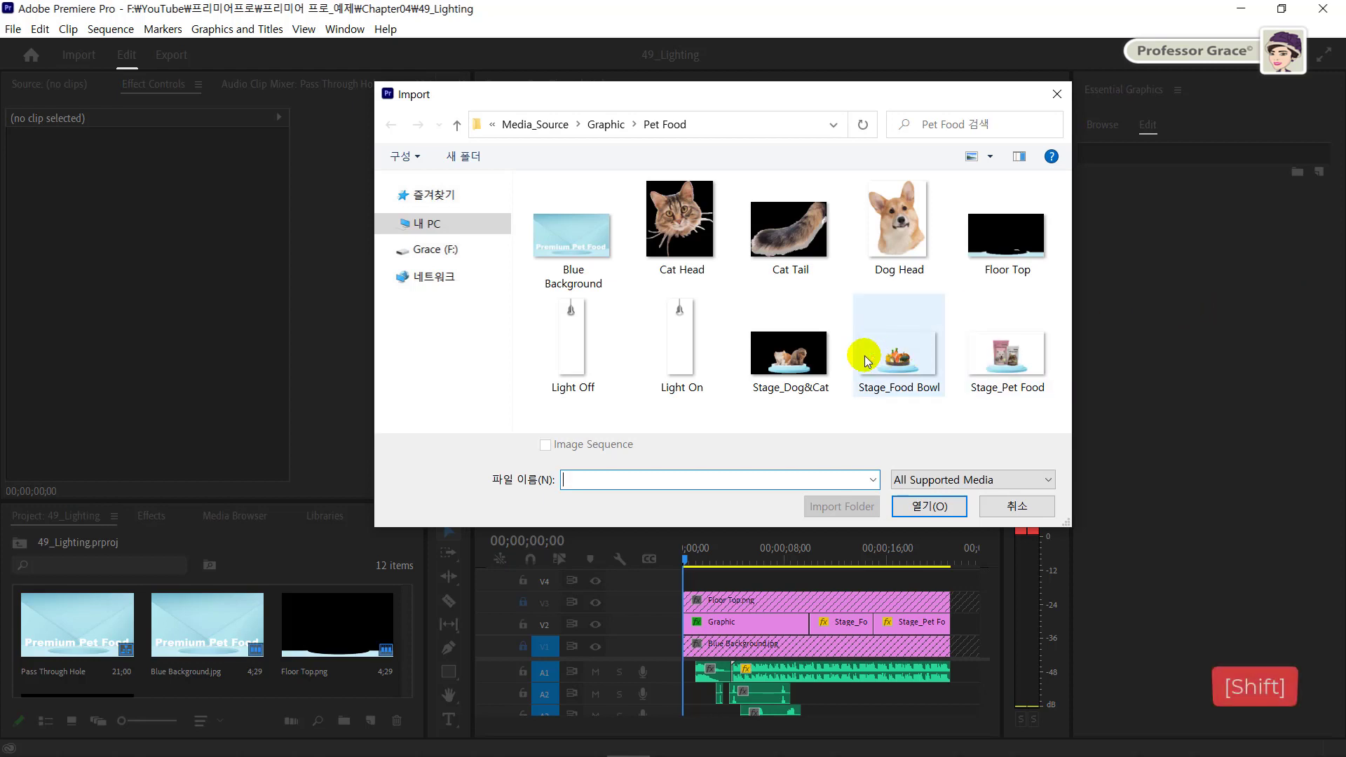
{"action": "left_click", "coordinate": [581, 375]}
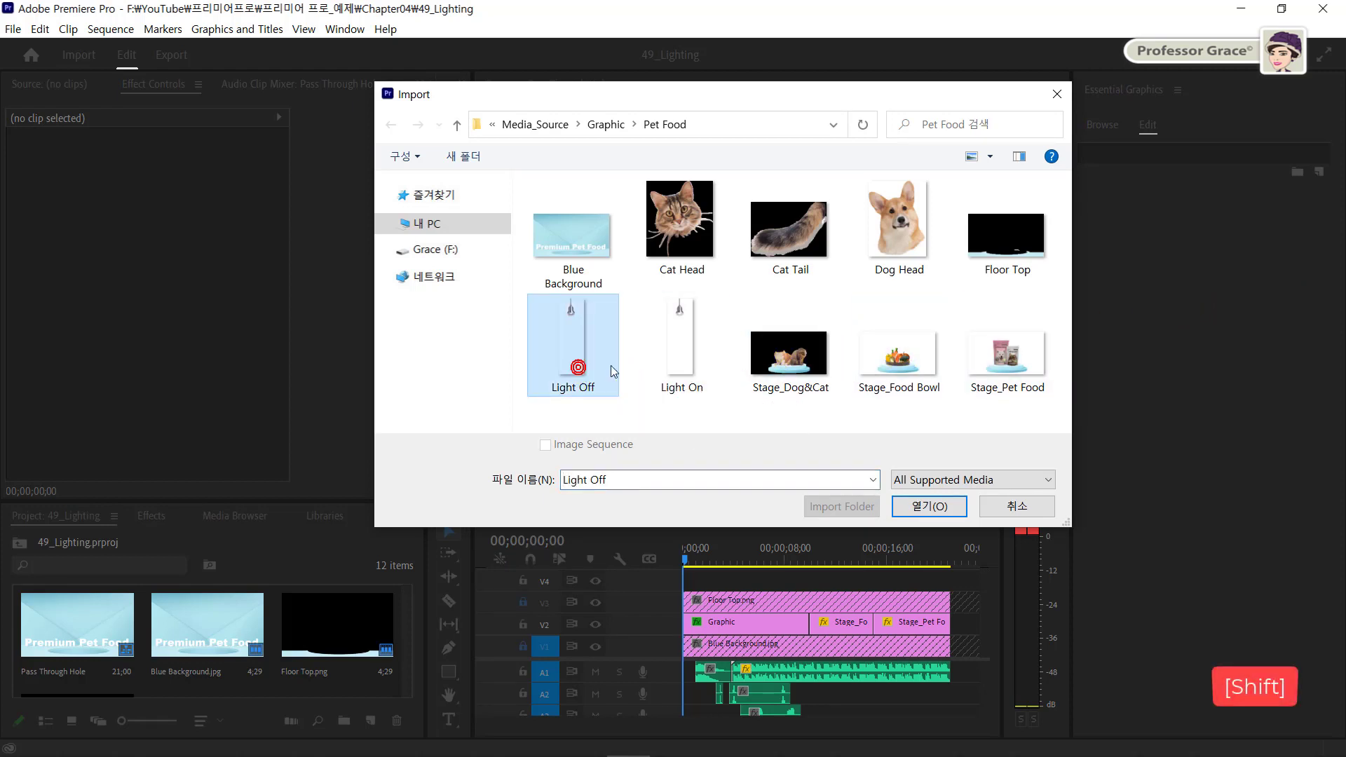
{"action": "left_click", "coordinate": [677, 370], "text": "shift"}
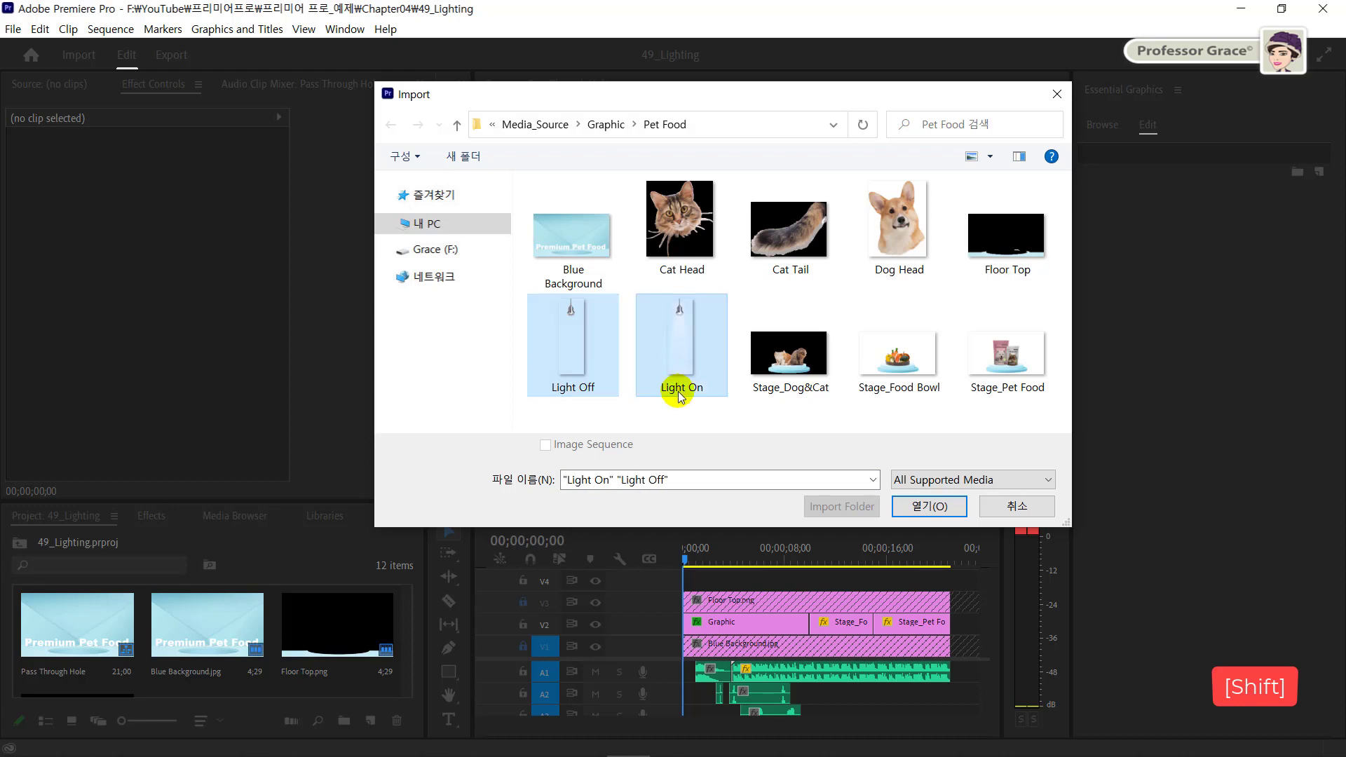
{"action": "left_click", "coordinate": [920, 511]}
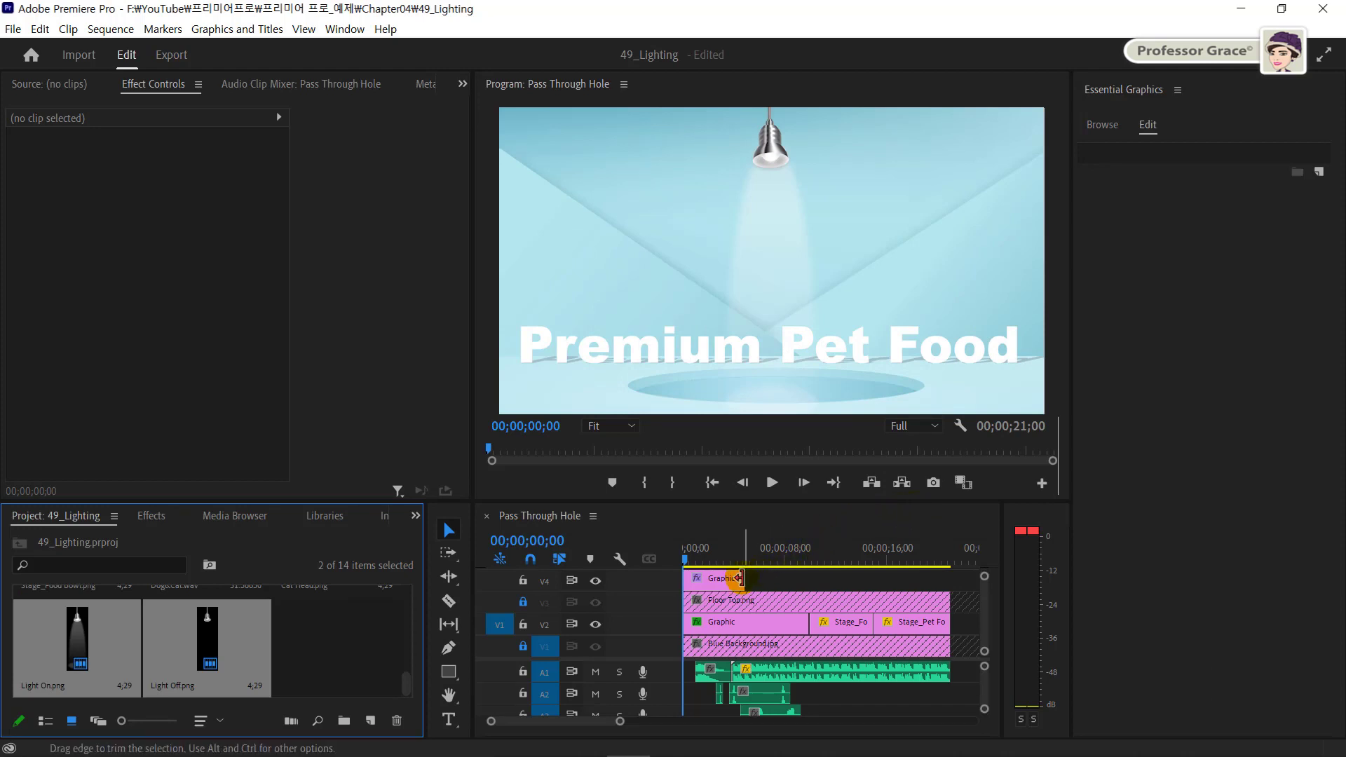
{"action": "left_click_drag", "start_coordinate": [739, 579], "coordinate": [943, 574]}
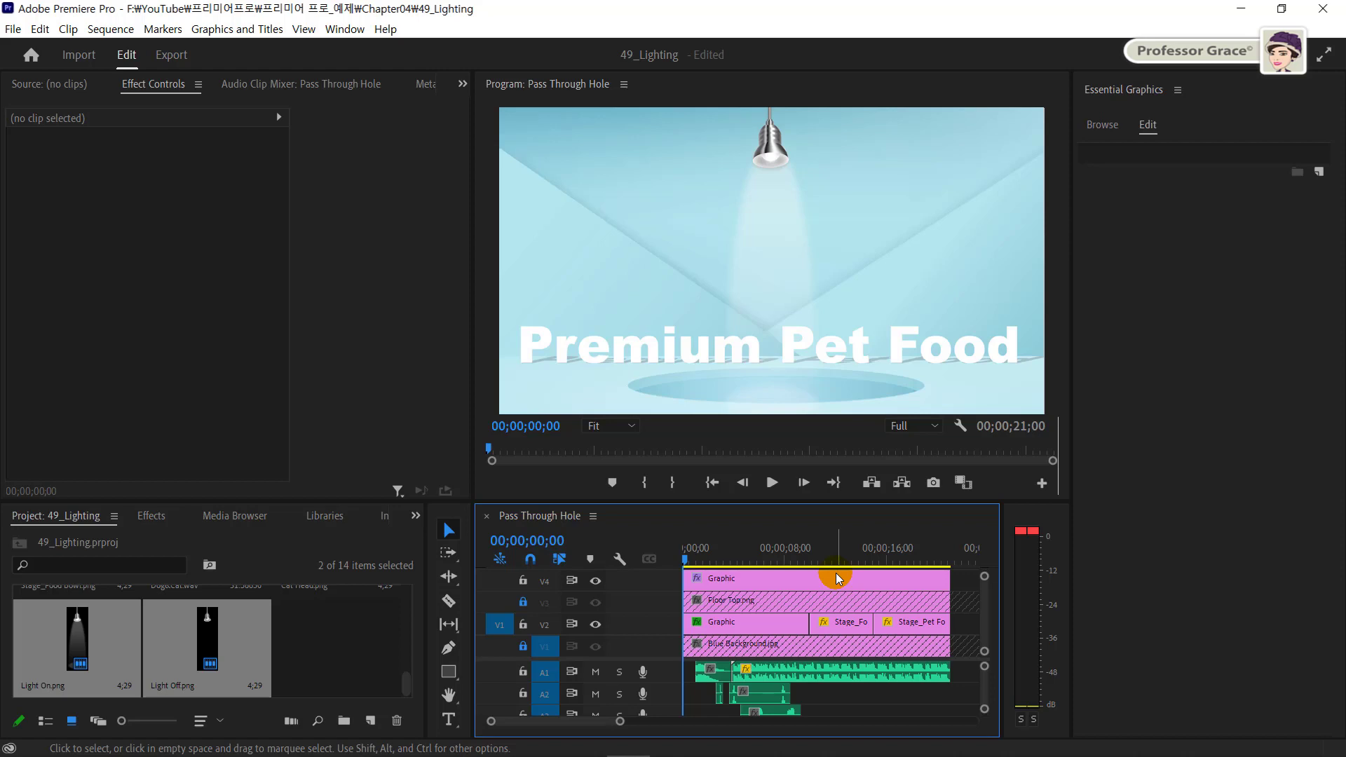
Step: At 3 seconds in the V4 graphic clip, turn on opacity keyframing for the Light On layer and set its opacity to 0%
{"action": "left_click", "coordinate": [801, 581]}
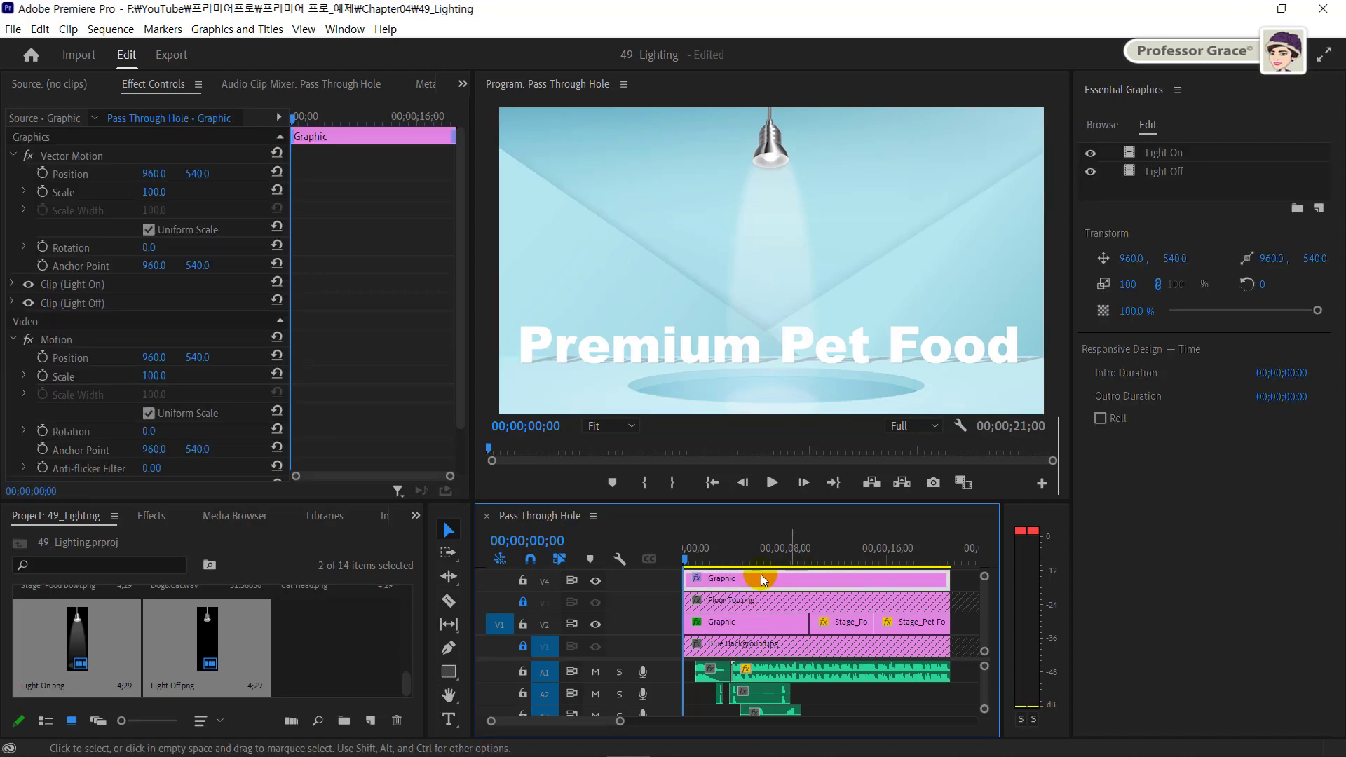
{"action": "left_click", "coordinate": [553, 538]}
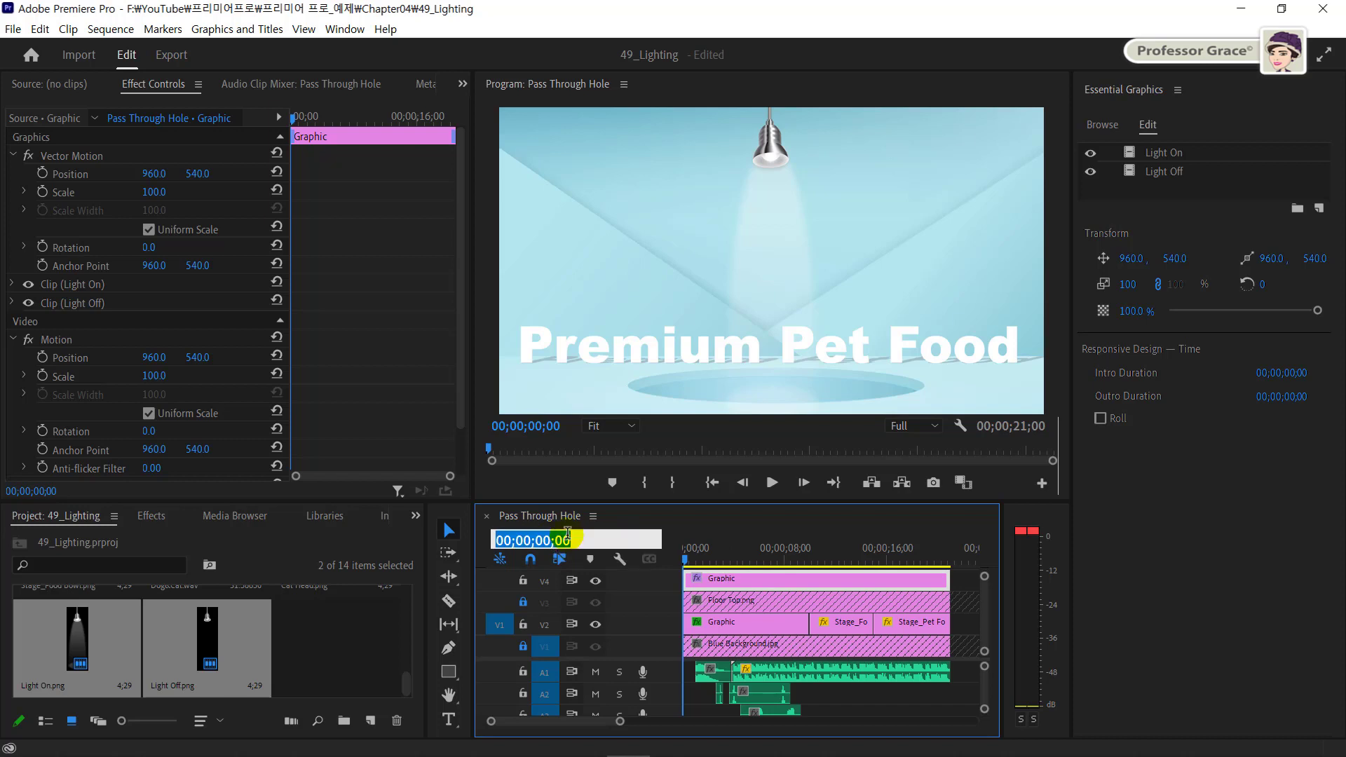
{"action": "type", "text": "3."}
{"action": "key", "text": "Return"}
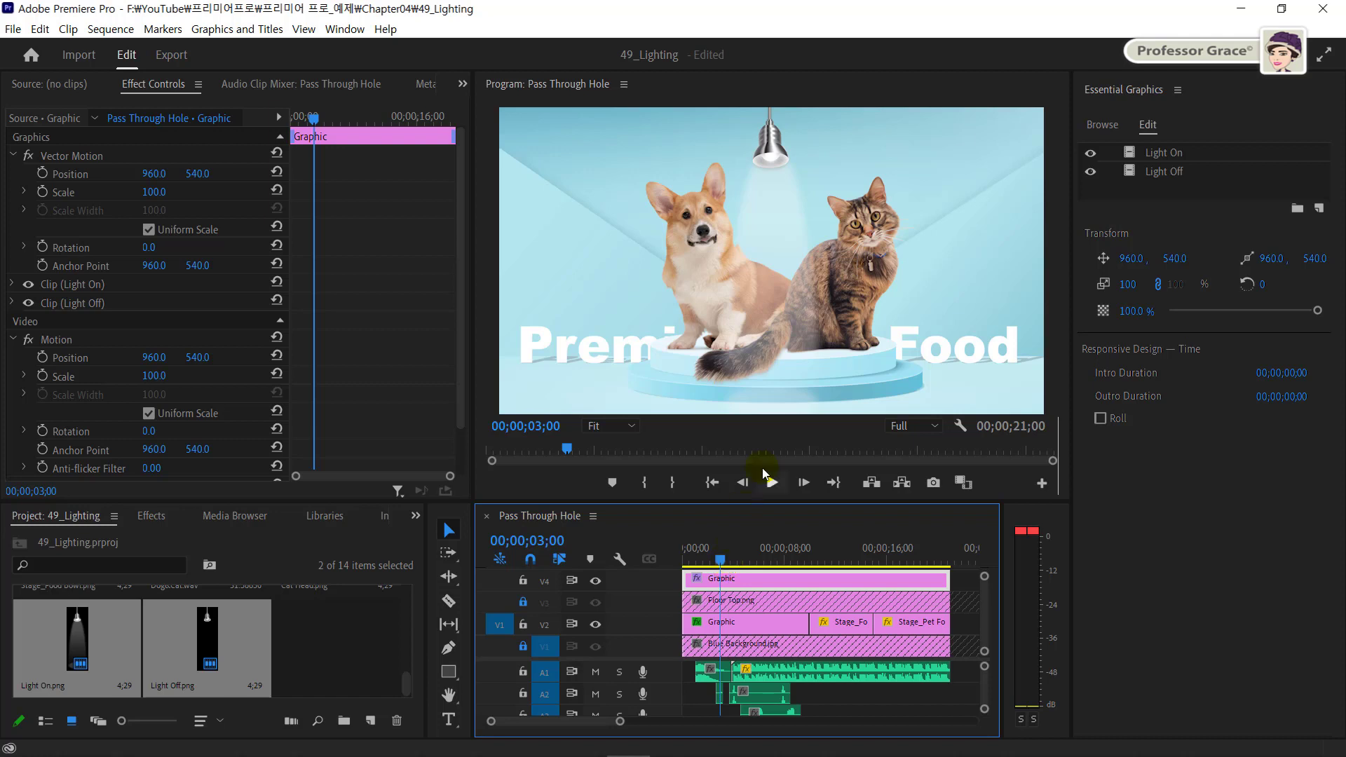
{"action": "left_click", "coordinate": [836, 272]}
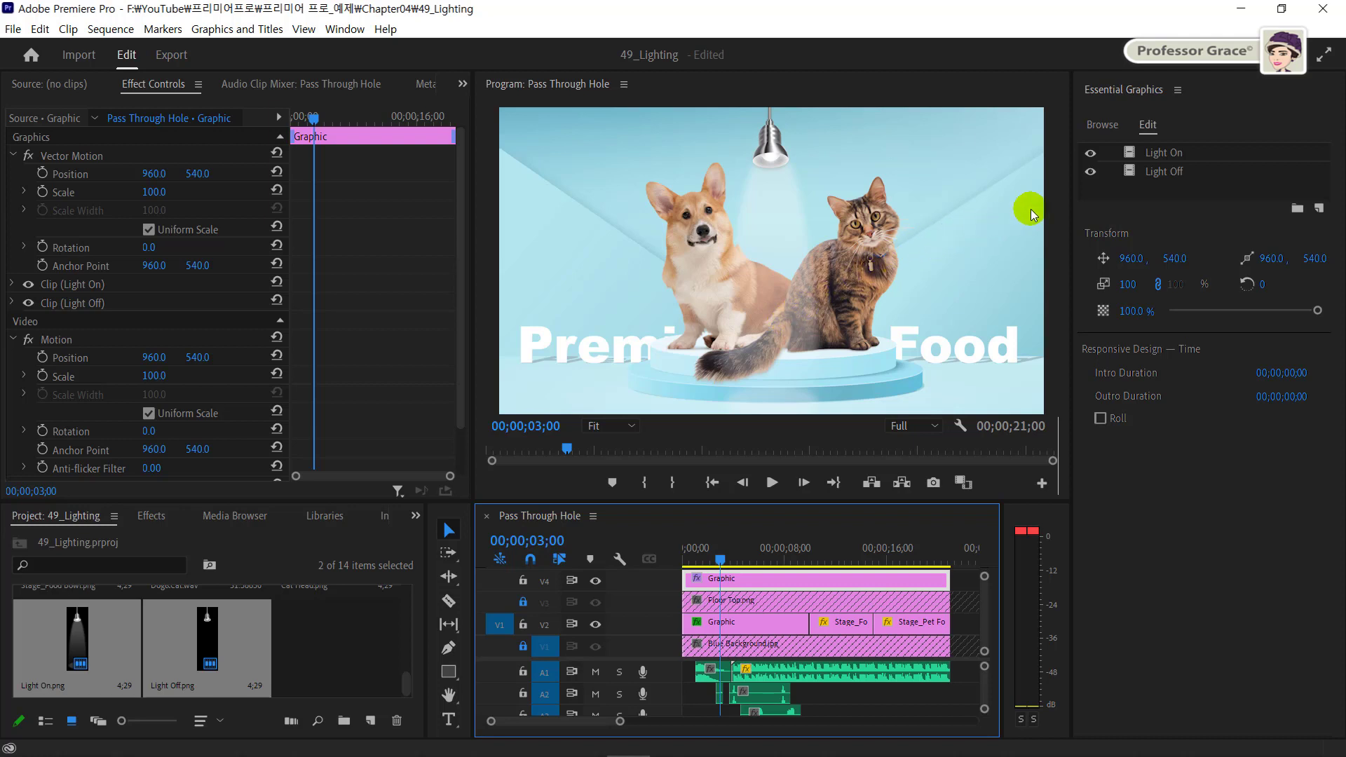
{"action": "left_click", "coordinate": [1158, 159]}
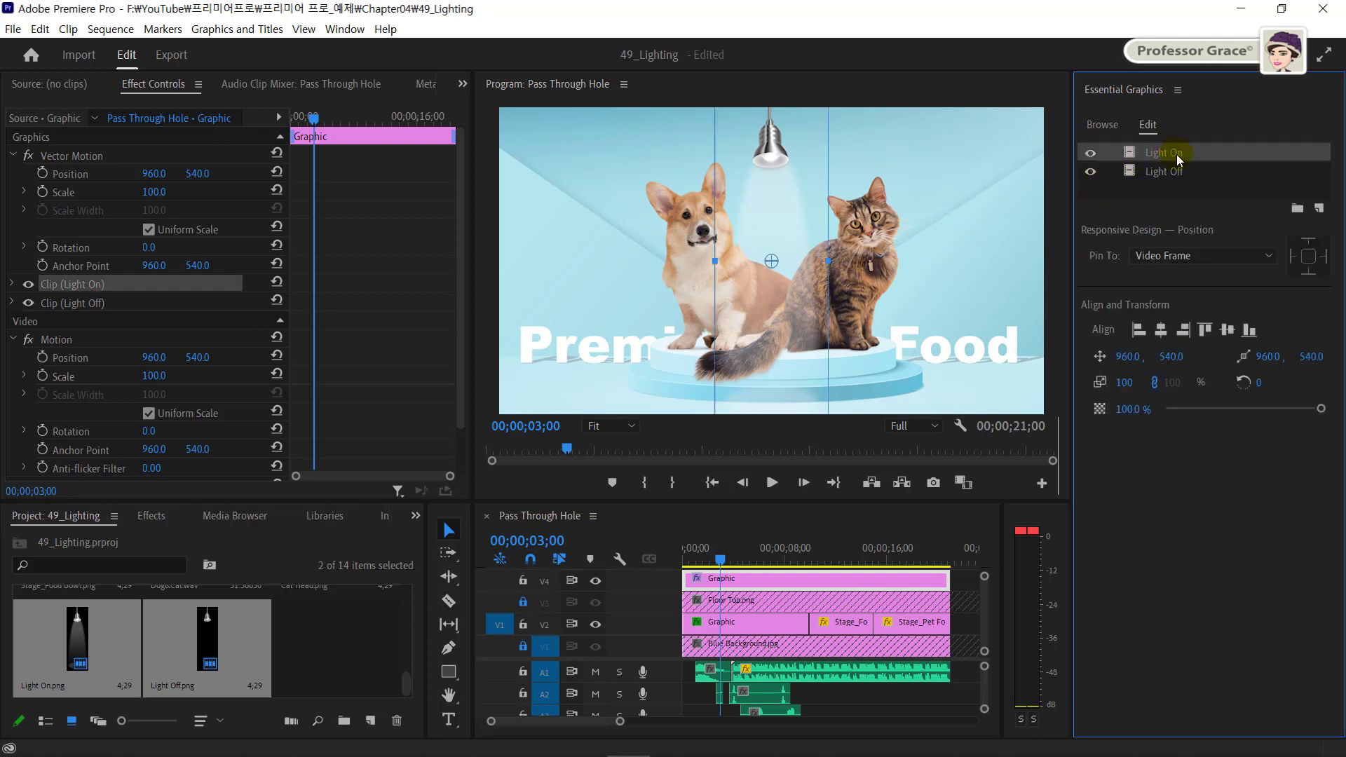
{"action": "left_click", "coordinate": [1100, 409]}
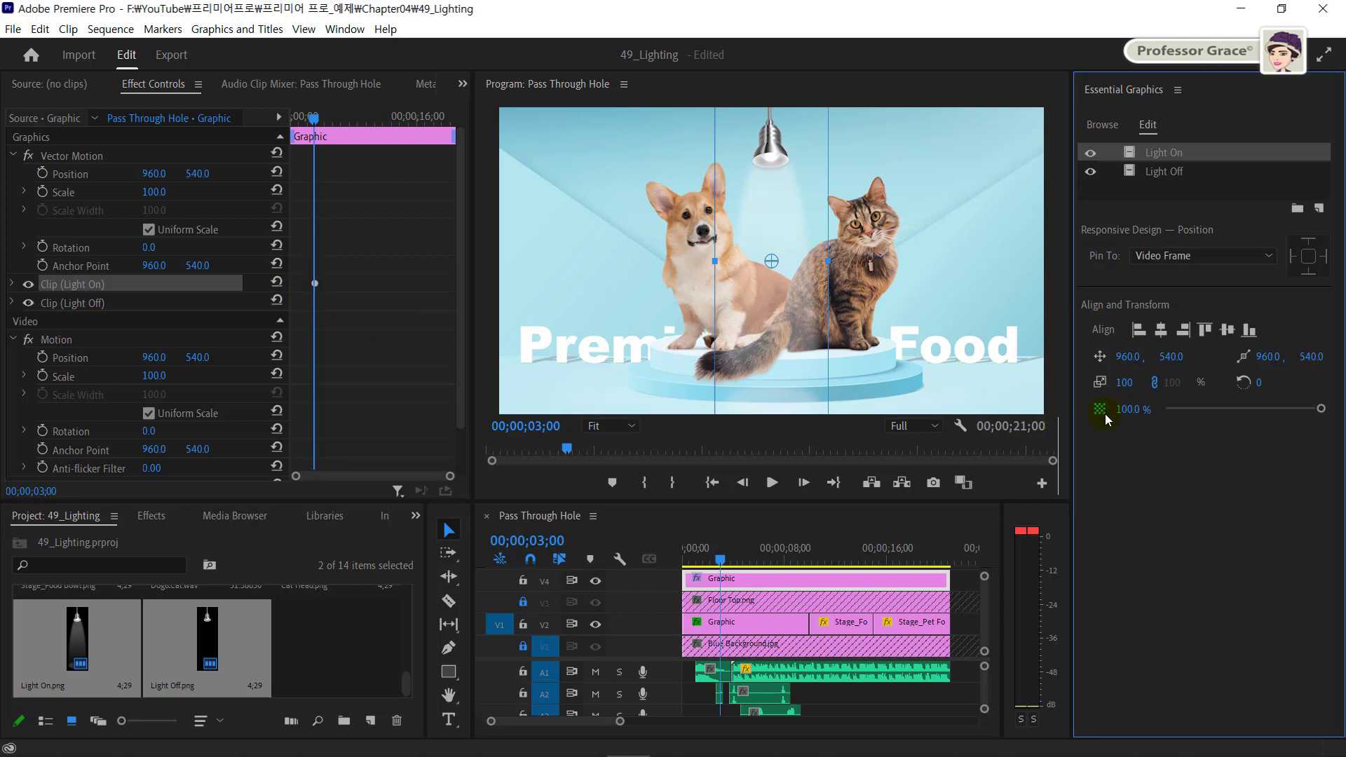
{"action": "left_click", "coordinate": [1129, 409]}
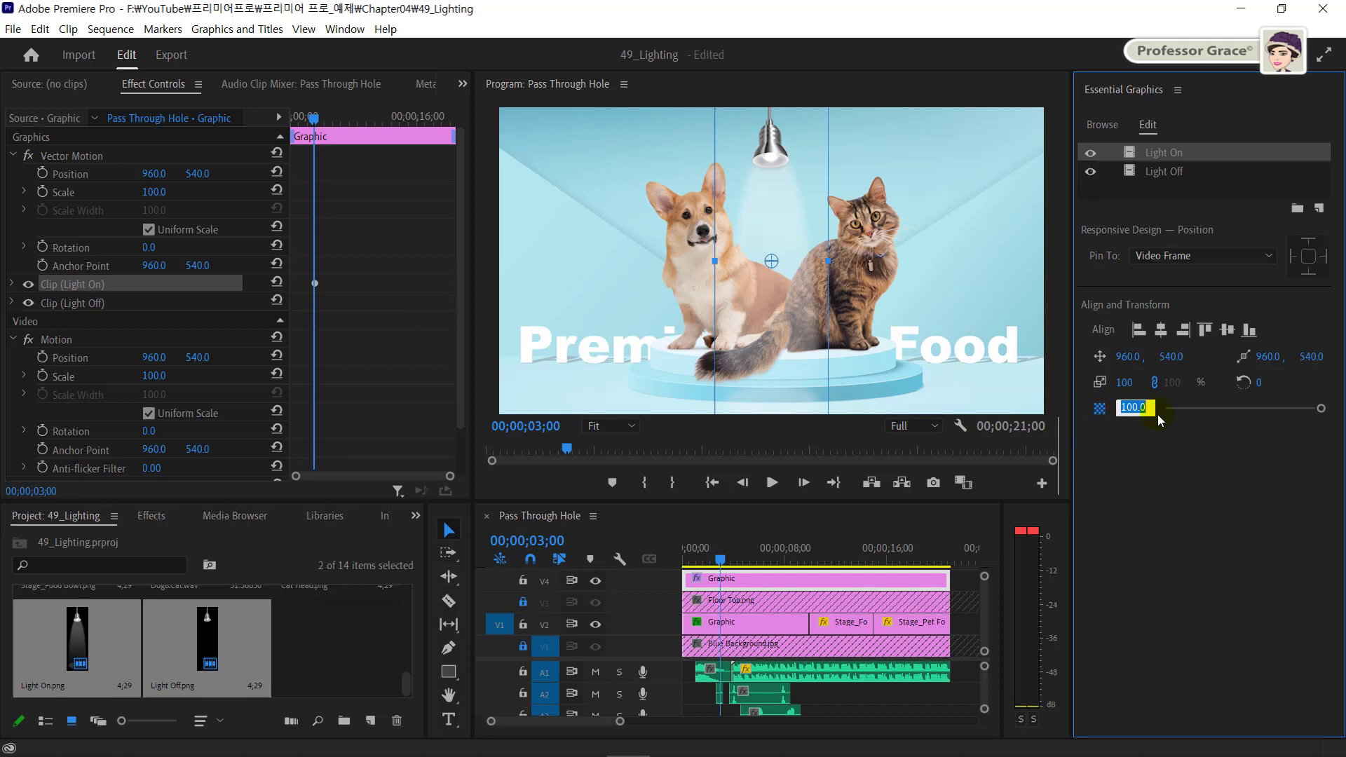
{"action": "type", "text": "0"}
{"action": "key", "text": "Return"}
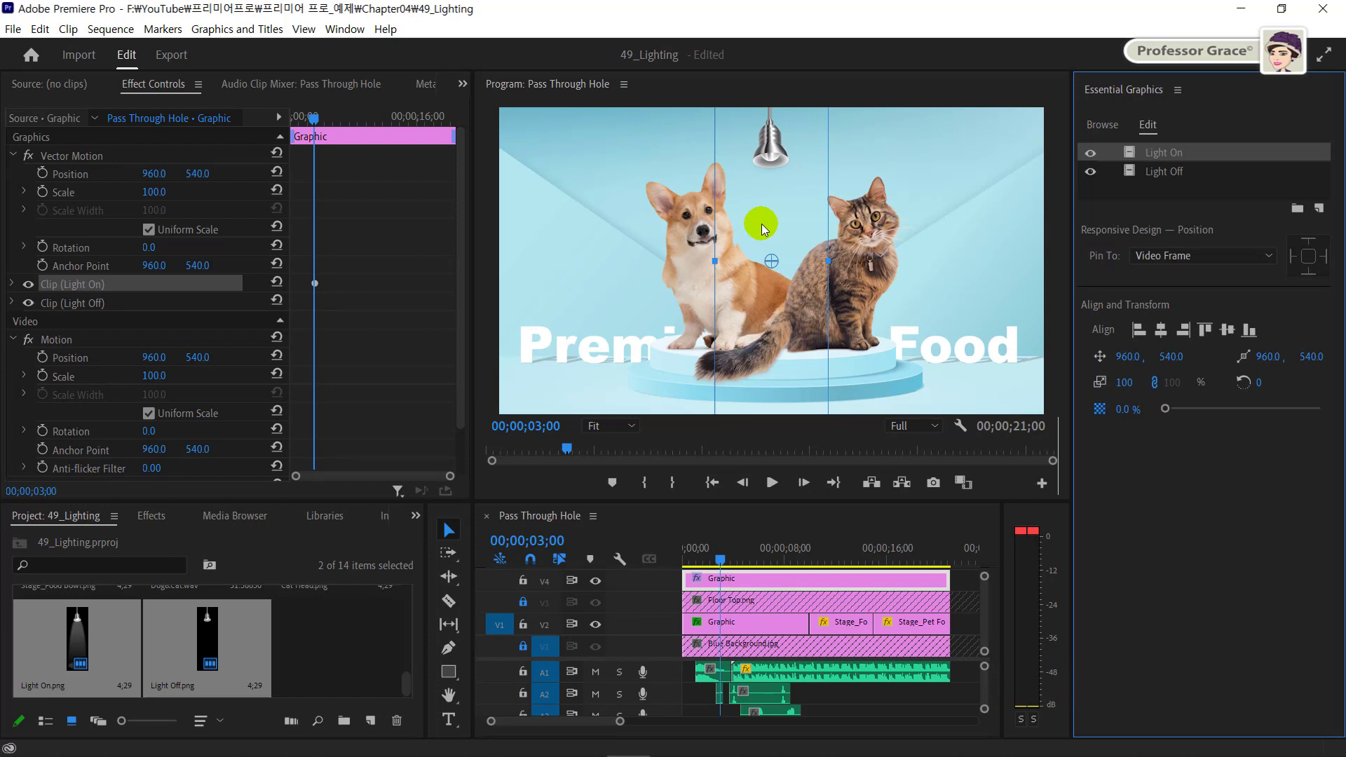
Step: Expand the Light On layer's effect properties and keyframe its opacity at 100% at 00;00;03;10
{"action": "left_click", "coordinate": [13, 285]}
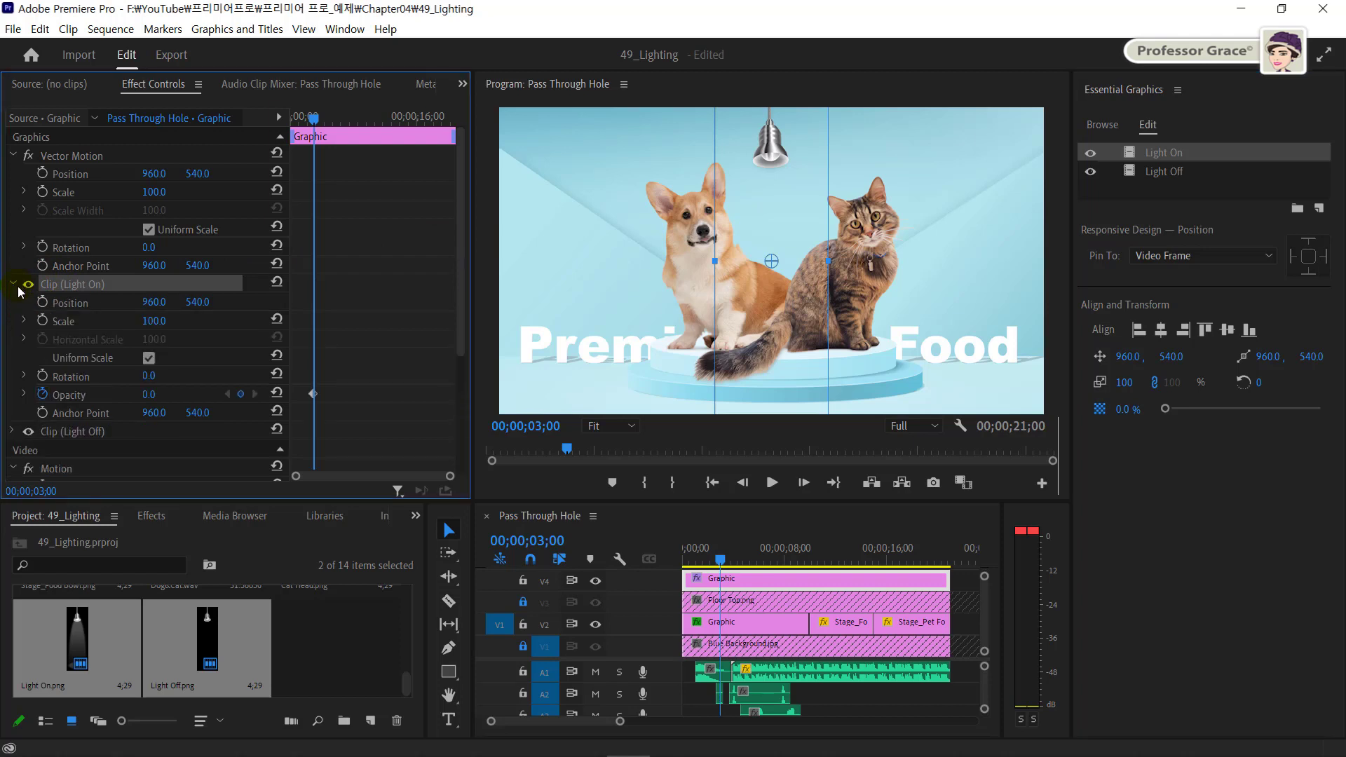
{"action": "left_click", "coordinate": [546, 547]}
{"action": "type", "text": "3"}
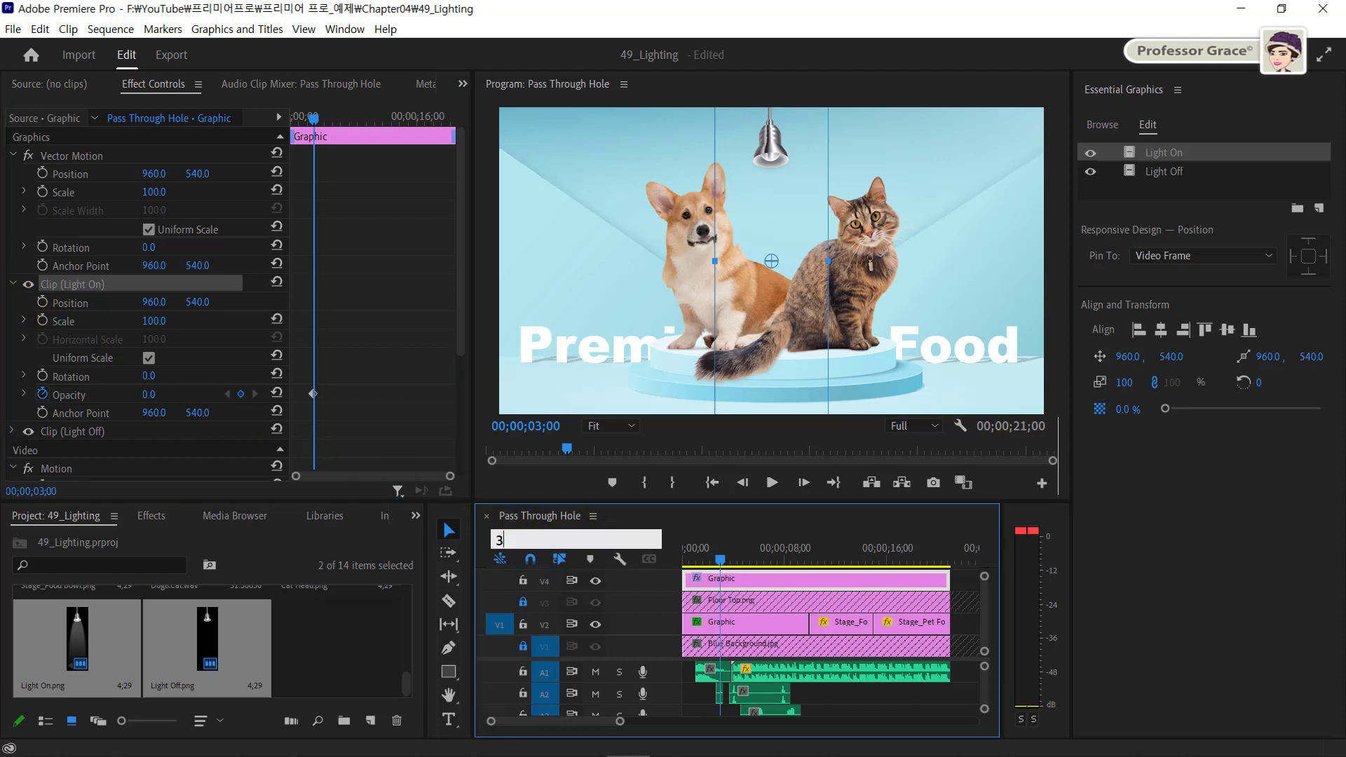
{"action": "type", "text": "10"}
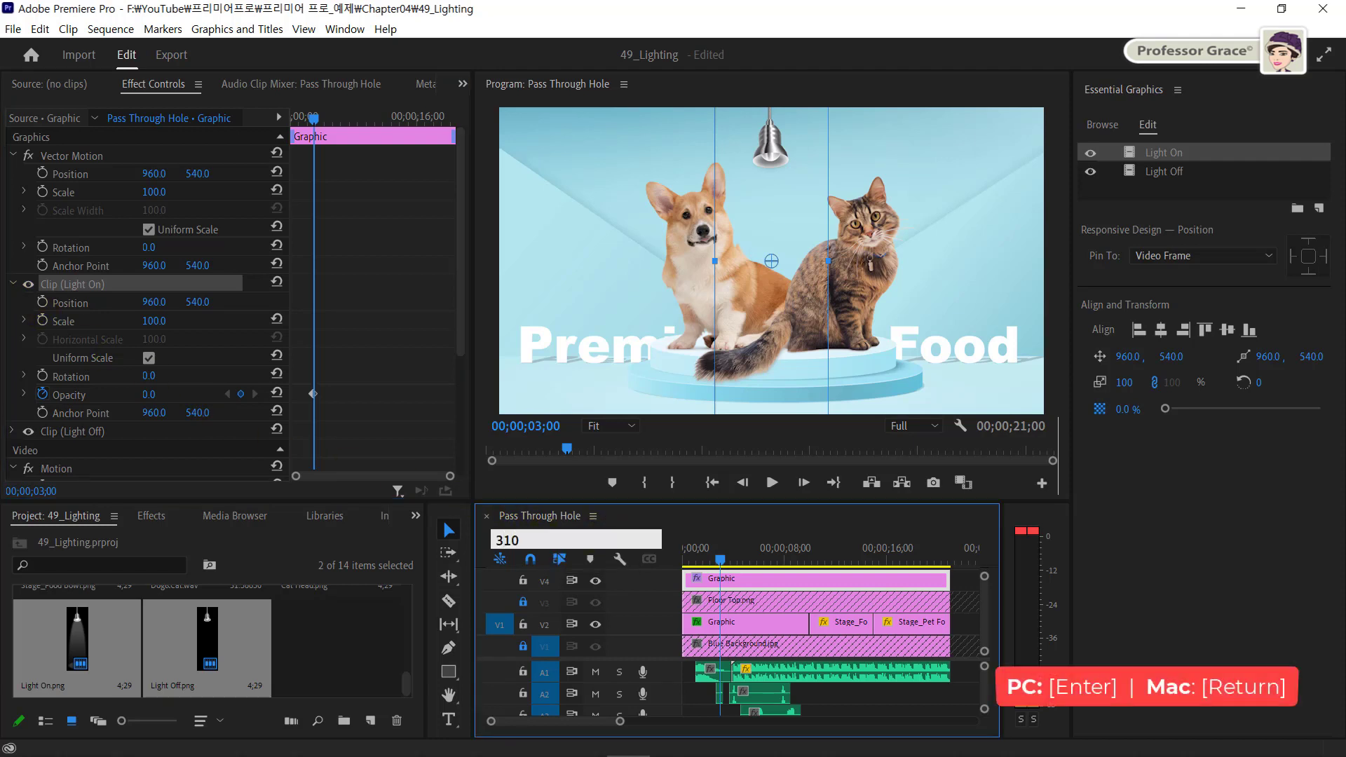
{"action": "key", "text": "Return"}
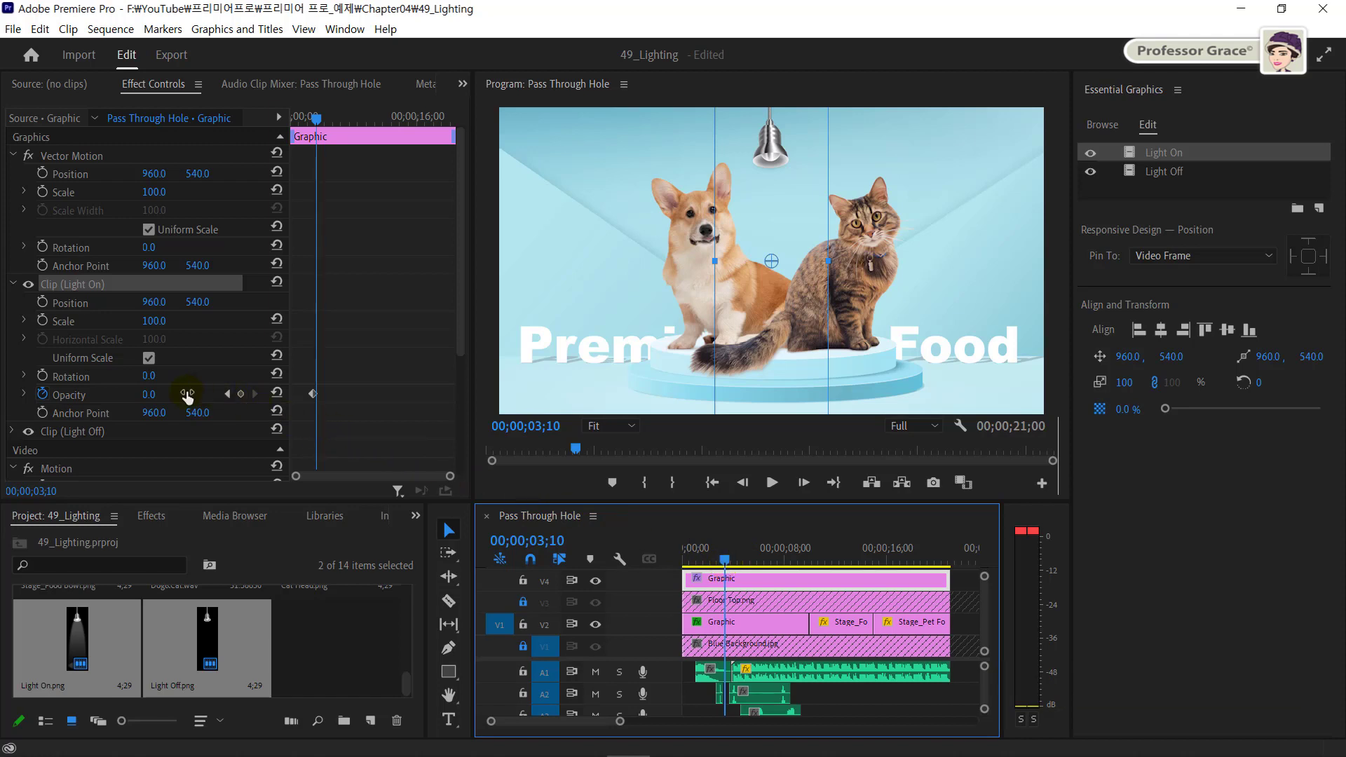
{"action": "left_click", "coordinate": [147, 395]}
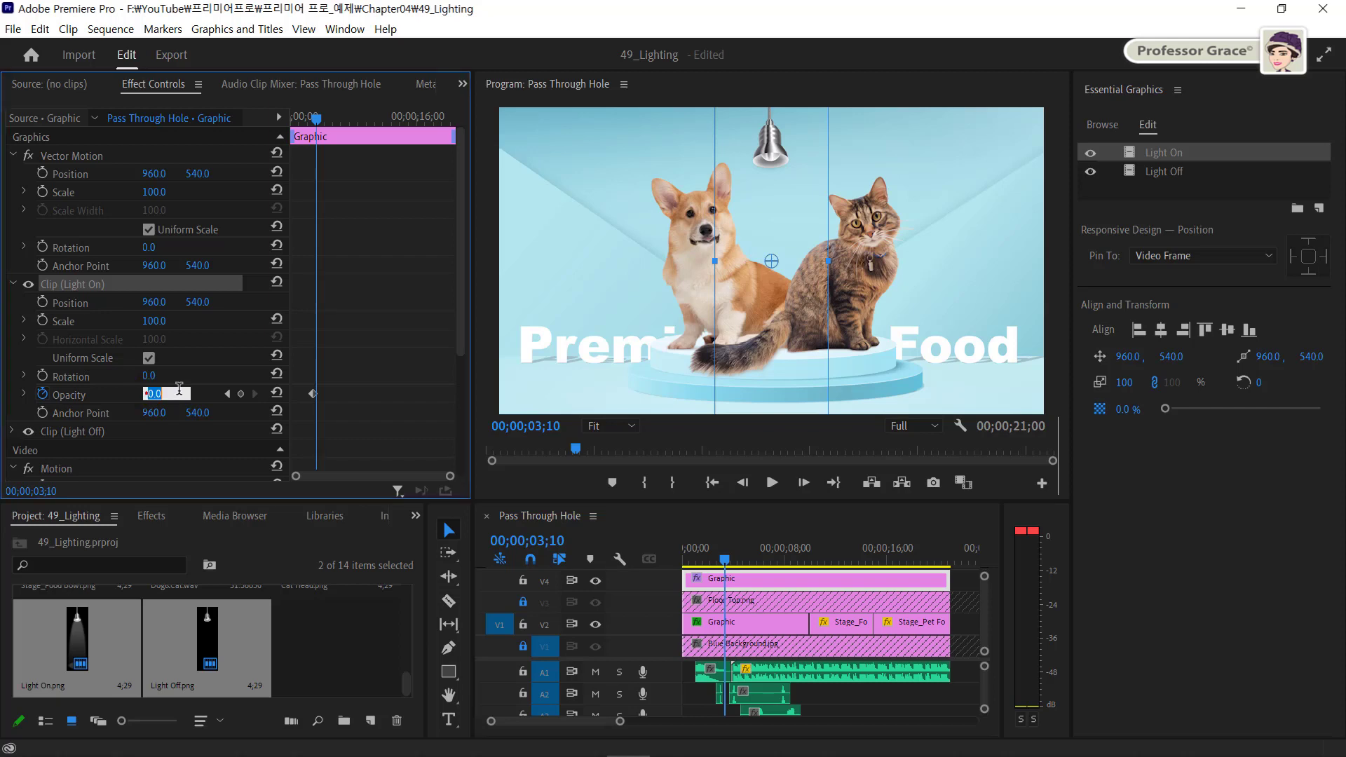
{"action": "type", "text": "100"}
{"action": "key", "text": "Return"}
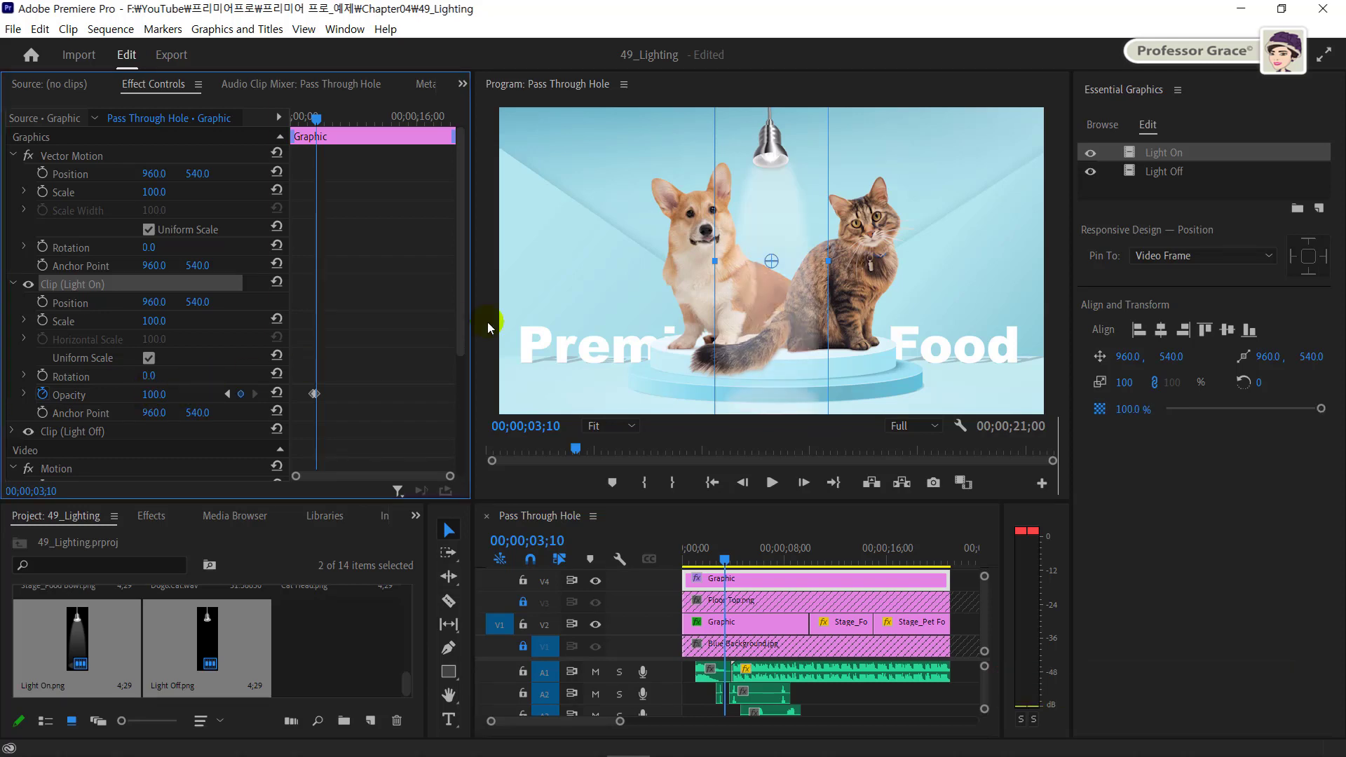
{"action": "left_click", "coordinate": [781, 234]}
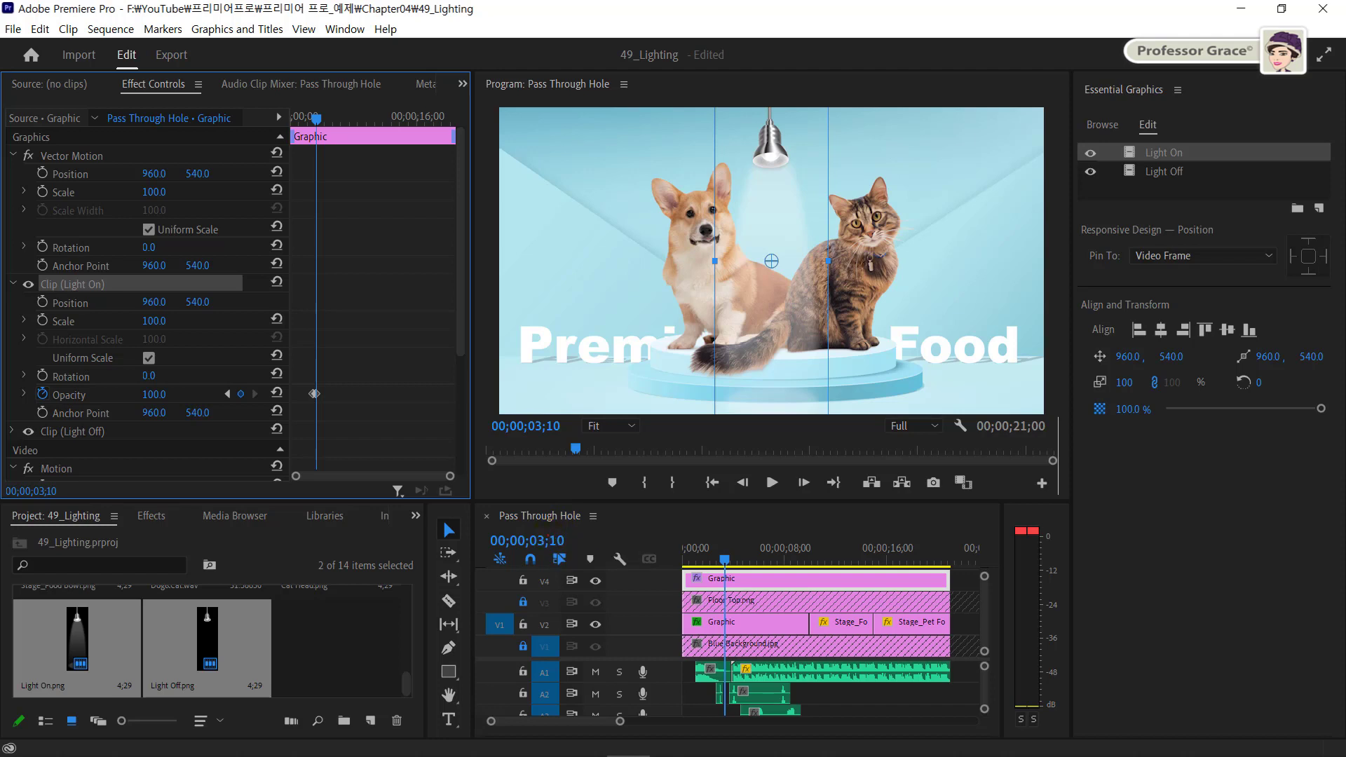
Step: Copy the Light On layer's two opacity keyframes and paste them at the 5-second mark
{"action": "left_click", "coordinate": [526, 540]}
{"action": "type", "text": "5."}
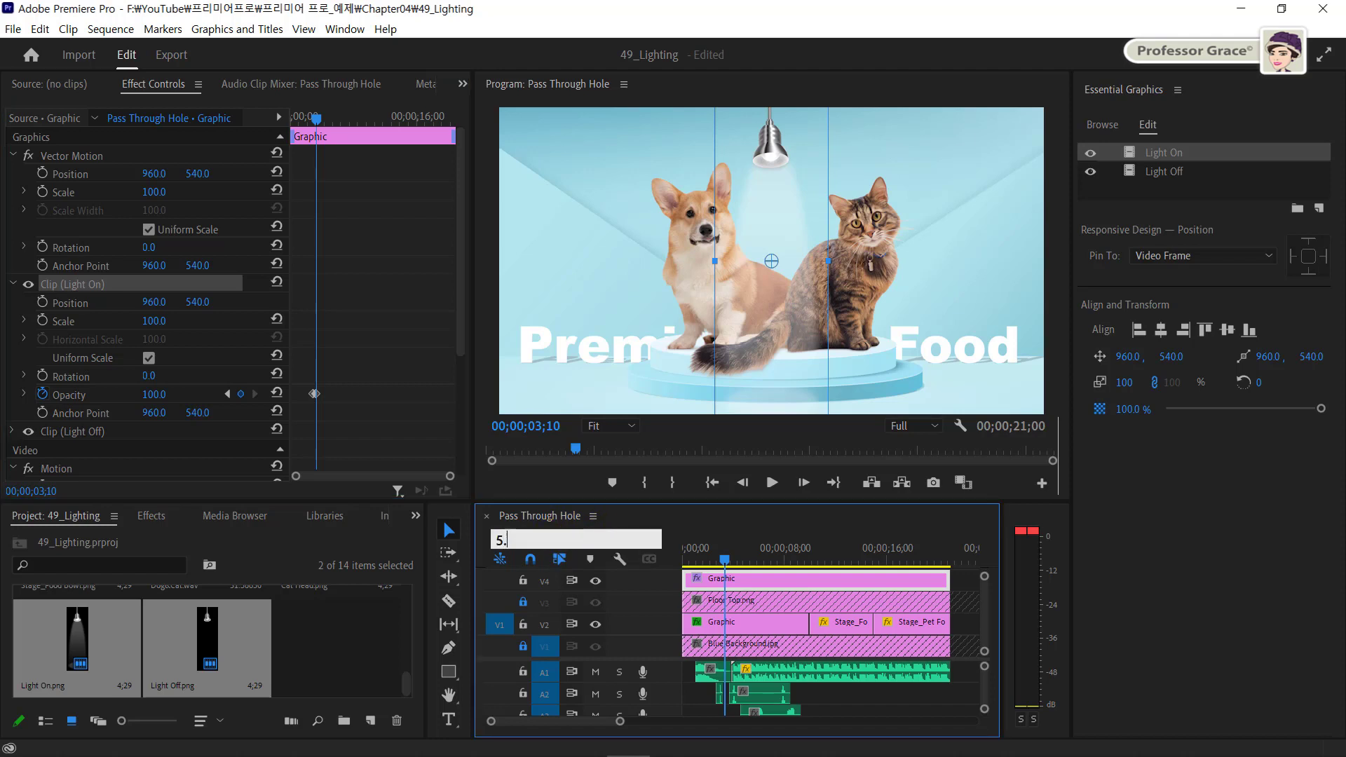
{"action": "key", "text": "Return"}
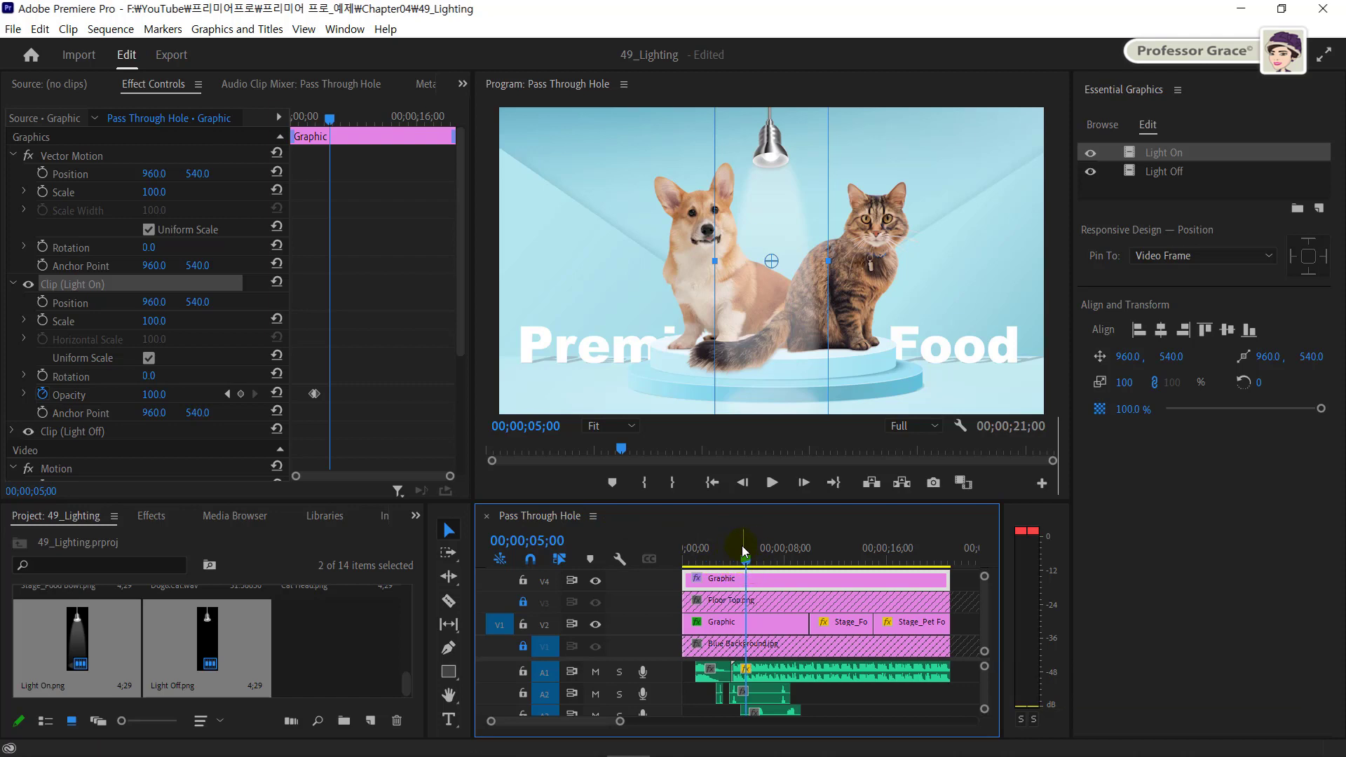
{"action": "key", "text": "m"}
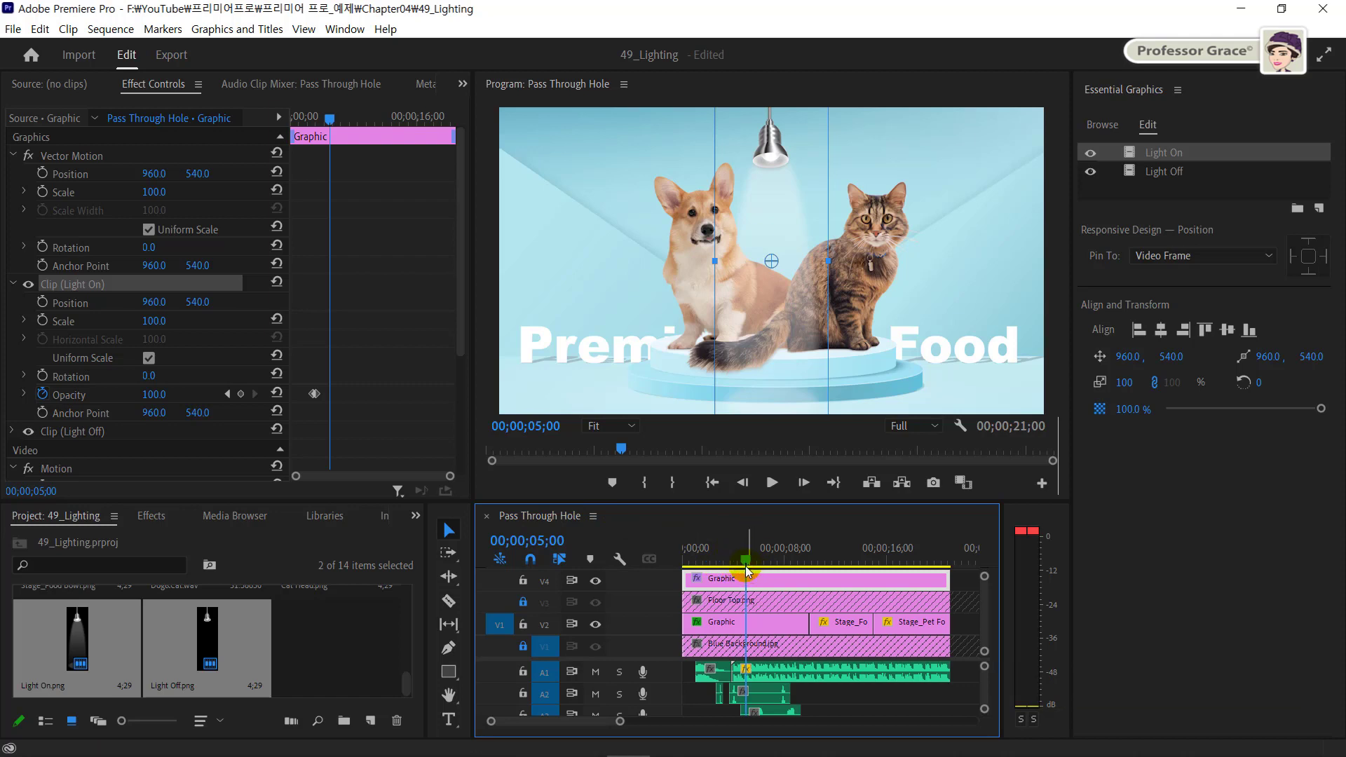
{"action": "left_click", "coordinate": [321, 411]}
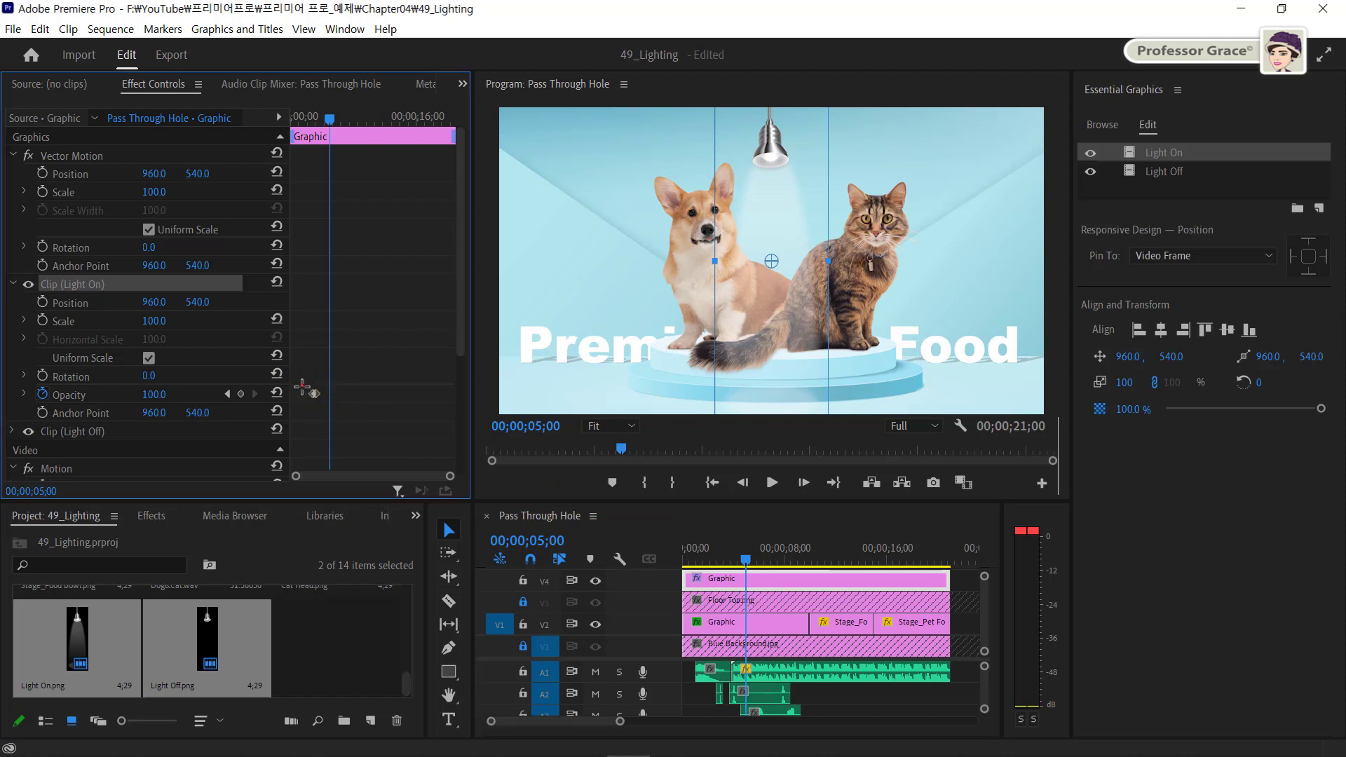
{"action": "left_click_drag", "start_coordinate": [302, 385], "coordinate": [323, 416]}
{"action": "key", "text": "ctrl+c"}
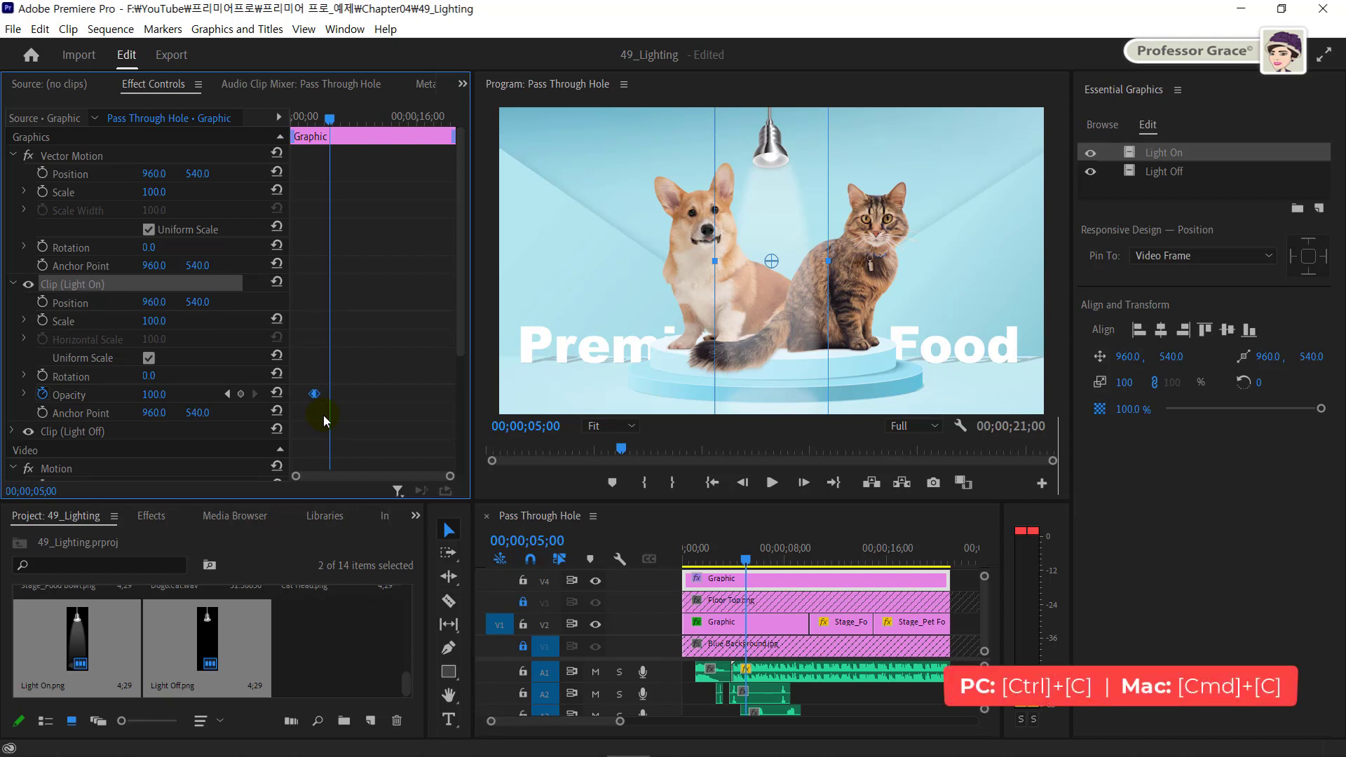
{"action": "key", "text": "ctrl+v"}
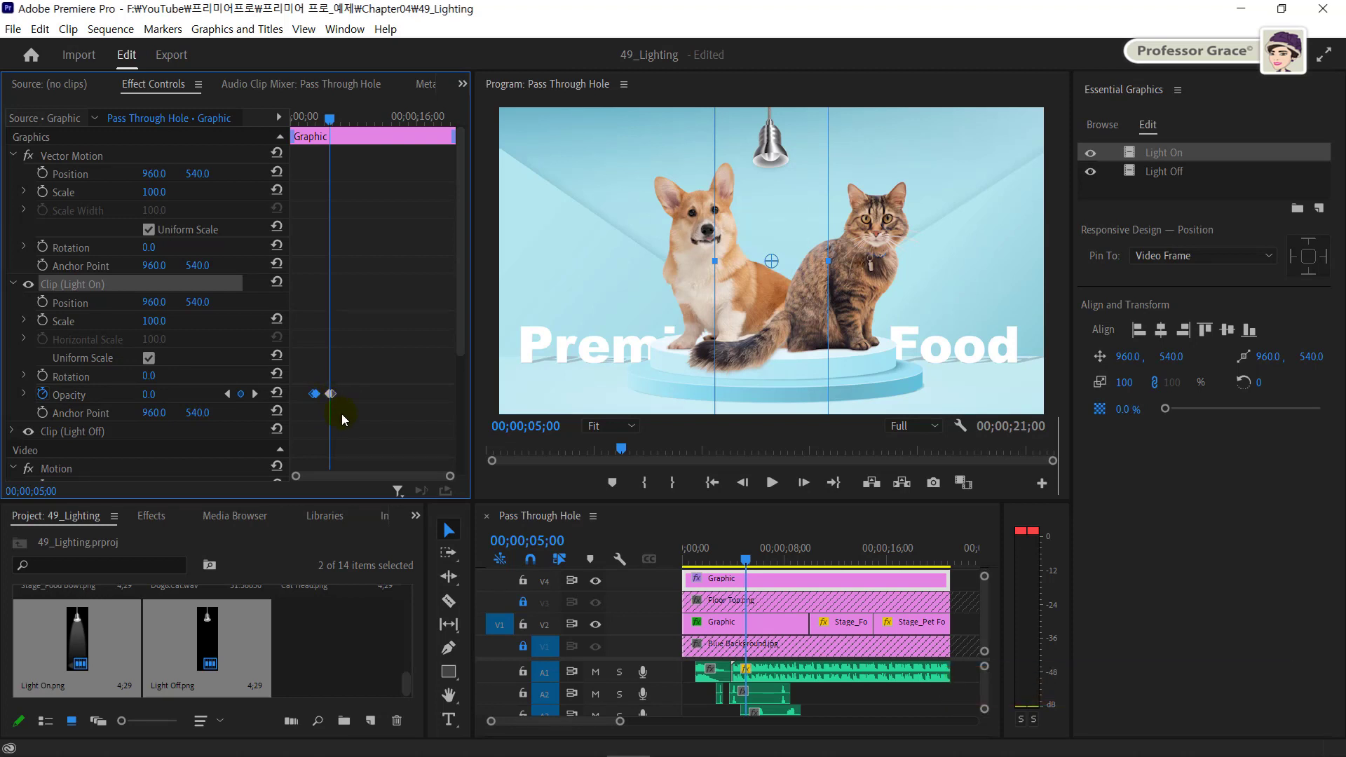
Step: Set the Light On layer's opacity keyframe at 5 seconds to 50%
{"action": "left_click", "coordinate": [179, 402]}
{"action": "type", "text": "50"}
{"action": "key", "text": "Return"}
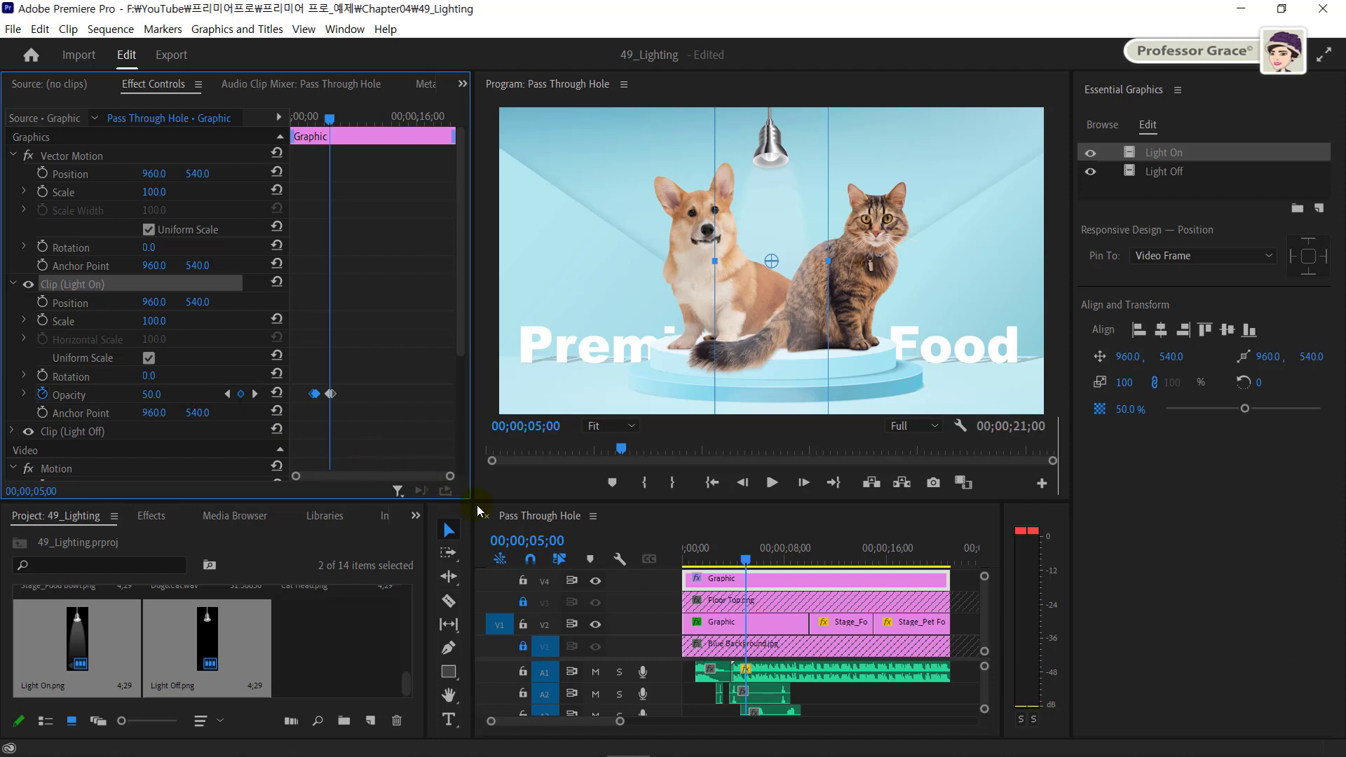
Step: Copy the Light On layer's pair of opacity keyframes at 5 seconds and paste it at the 7-second mark
{"action": "left_click", "coordinate": [529, 541]}
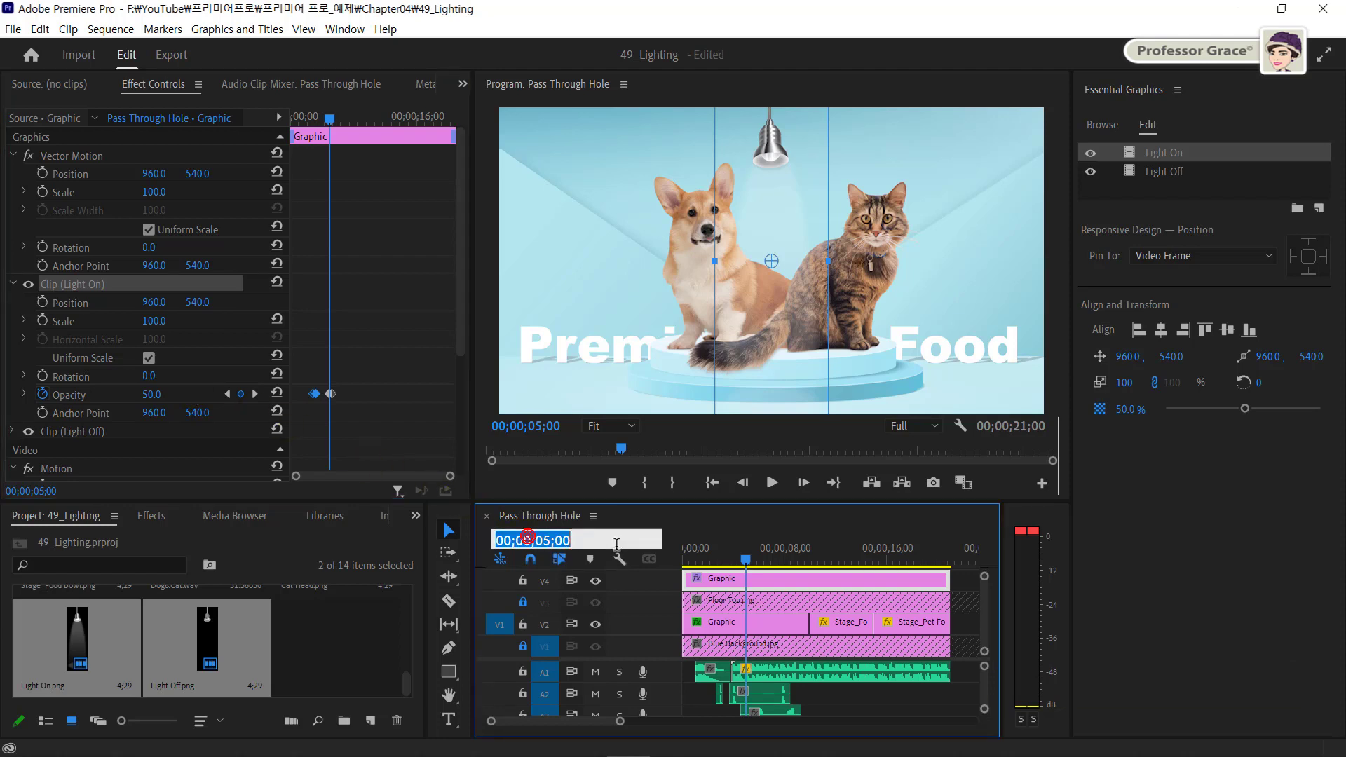
{"action": "type", "text": "7."}
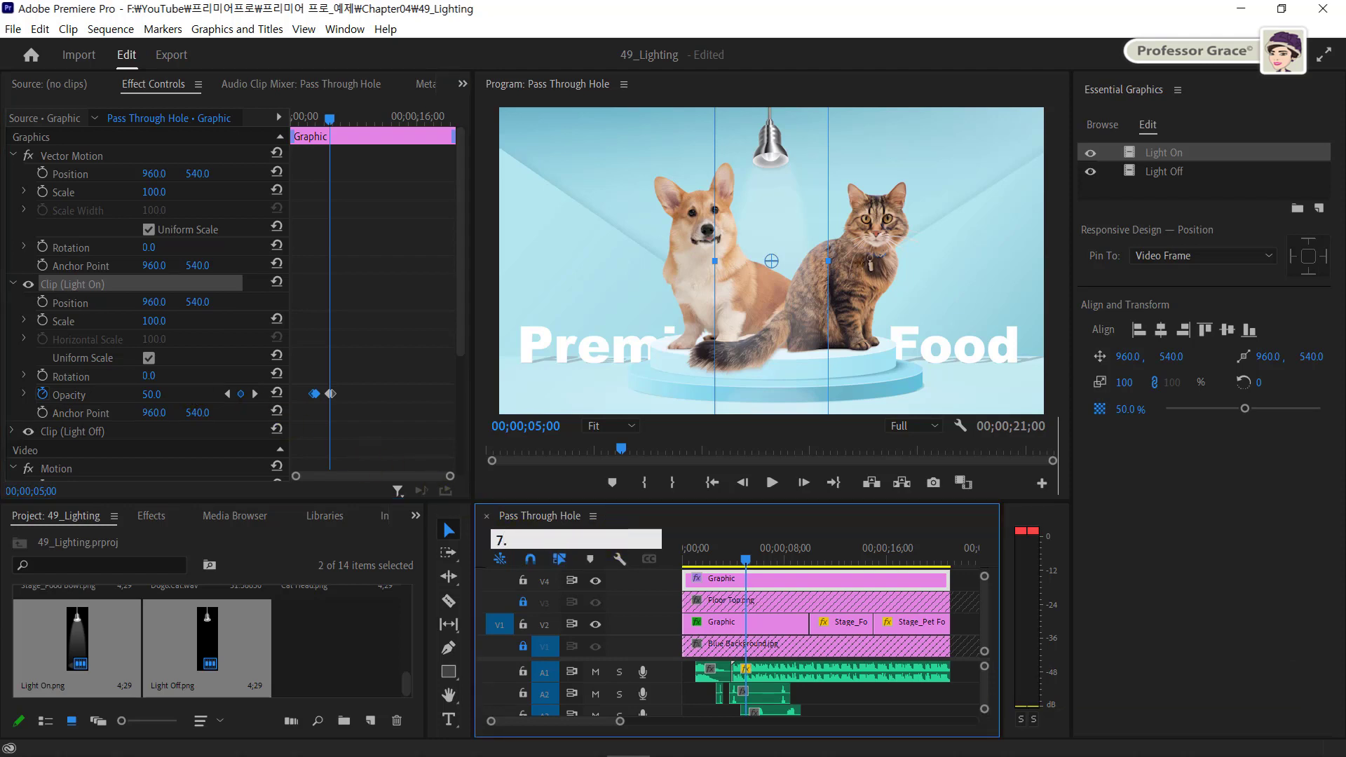
{"action": "key", "text": "Return"}
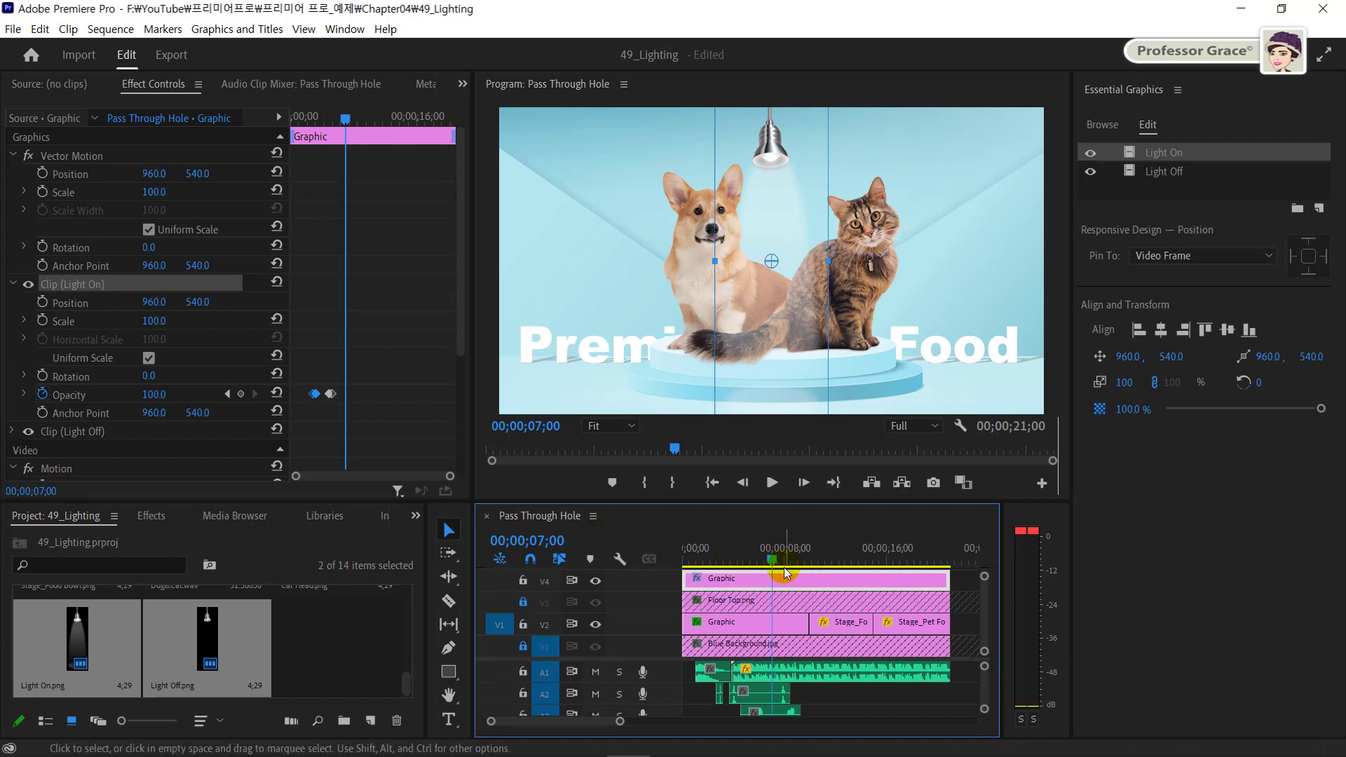
{"action": "left_click", "coordinate": [366, 407]}
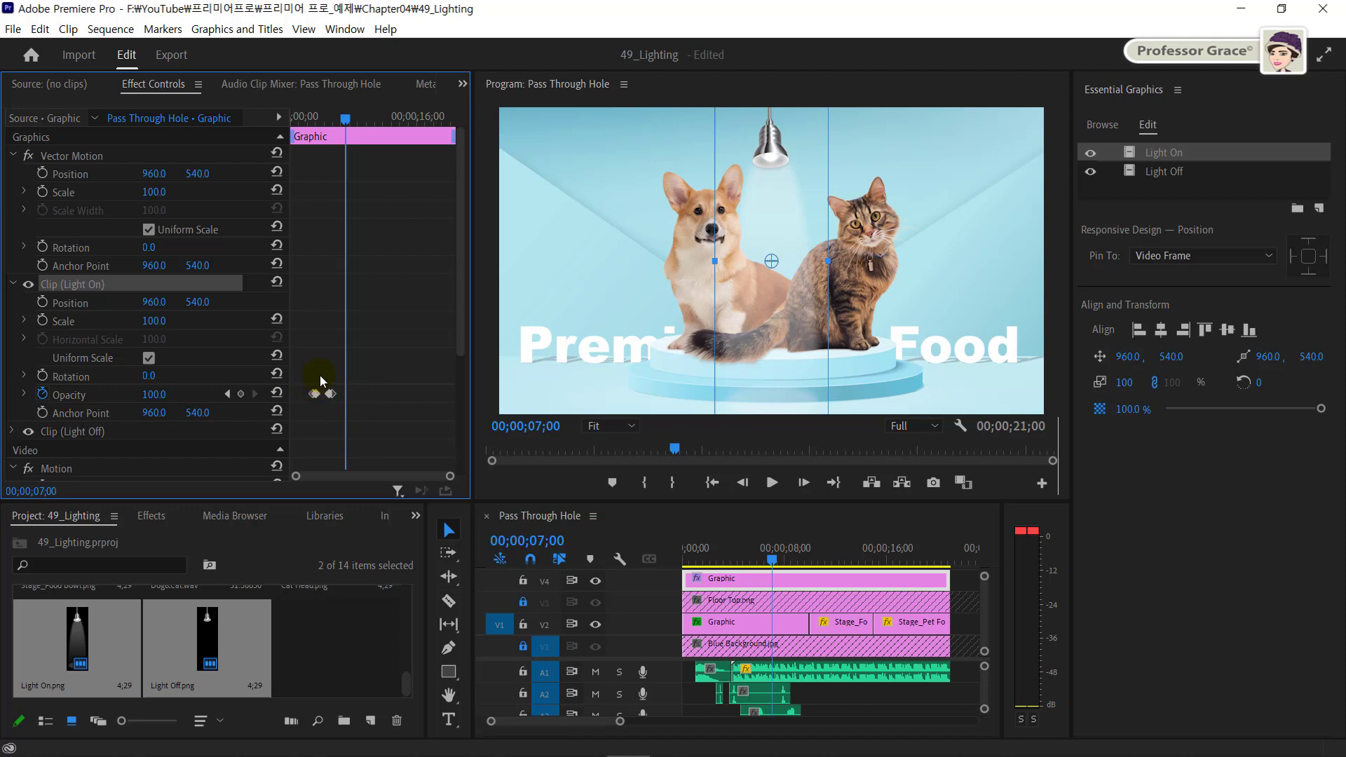
{"action": "left_click_drag", "start_coordinate": [321, 376], "coordinate": [343, 430]}
{"action": "key", "text": "ctrl+c"}
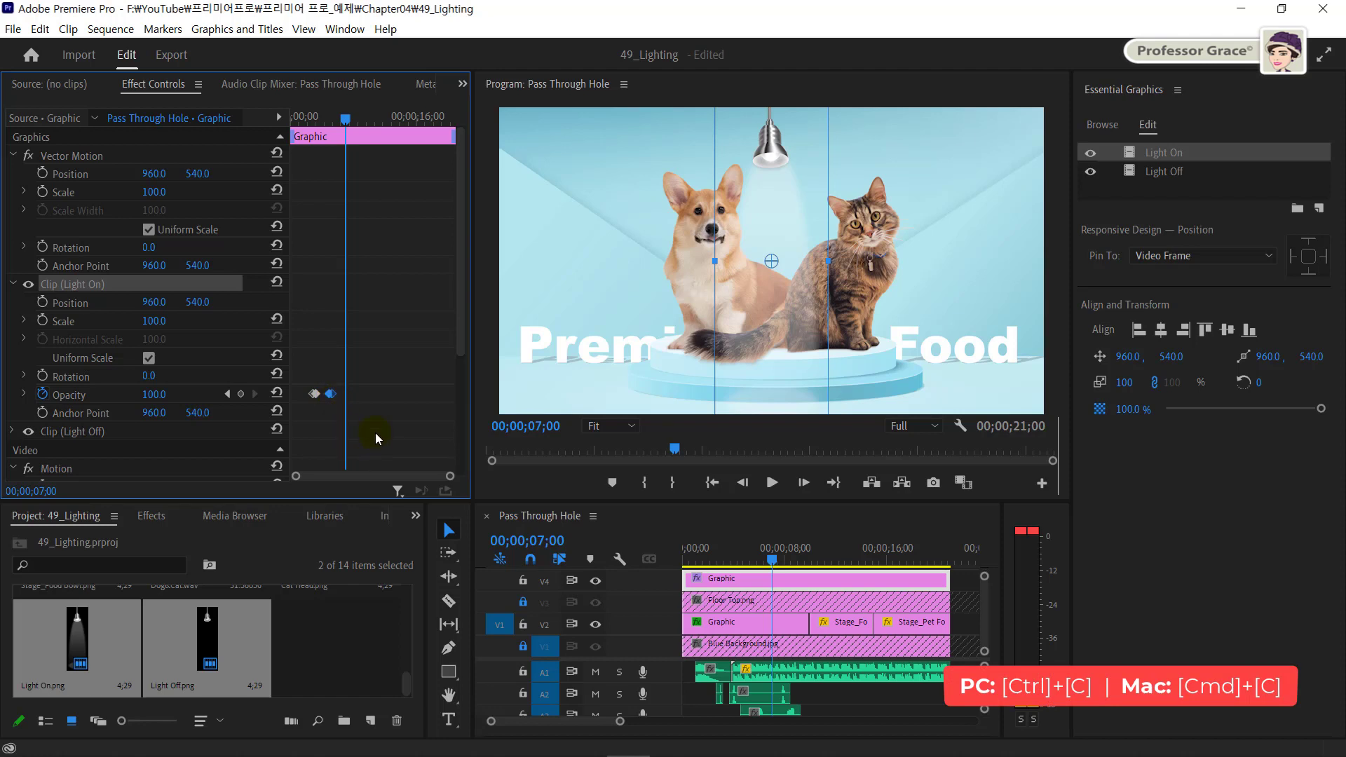
{"action": "key", "text": "ctrl+v"}
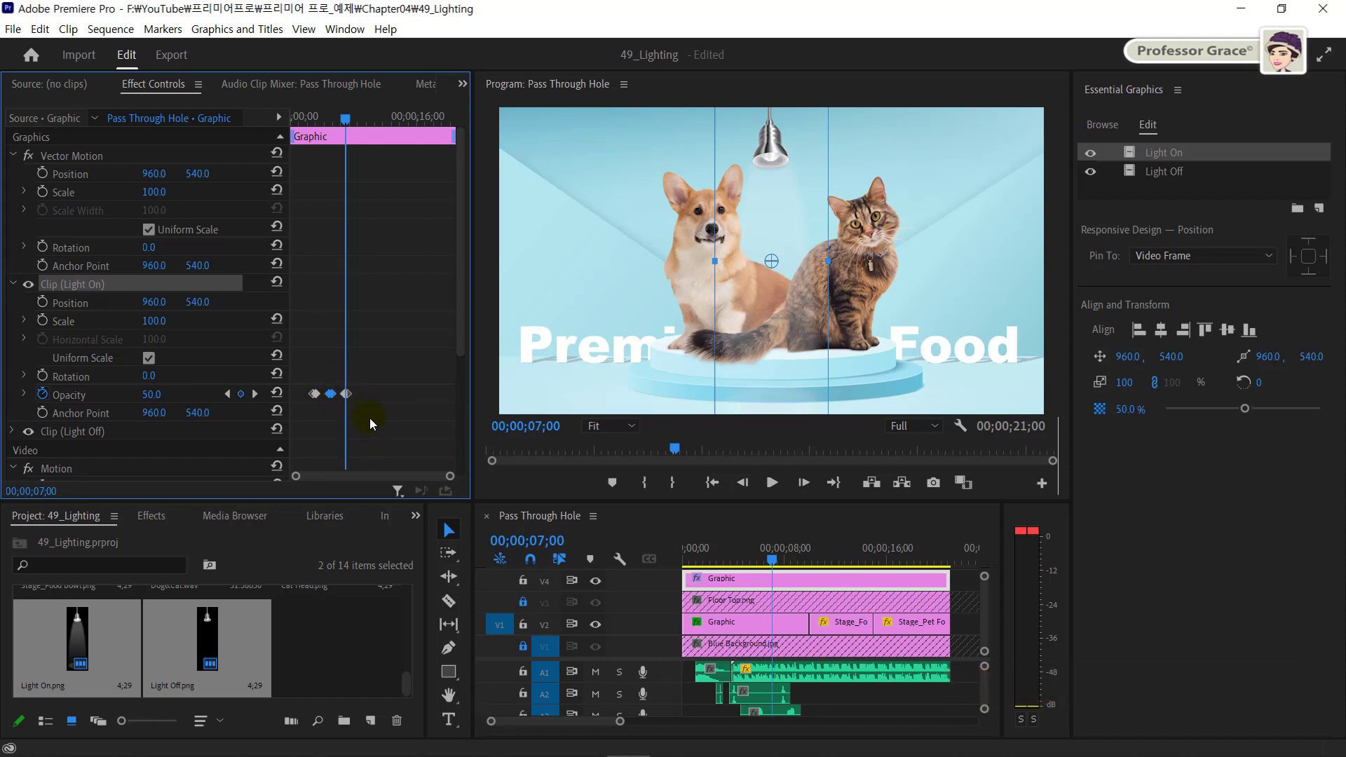
Step: Copy the Light On opacity keyframe pairs at 5 and 7 seconds and paste them at the 9-second mark
{"action": "left_click", "coordinate": [522, 546]}
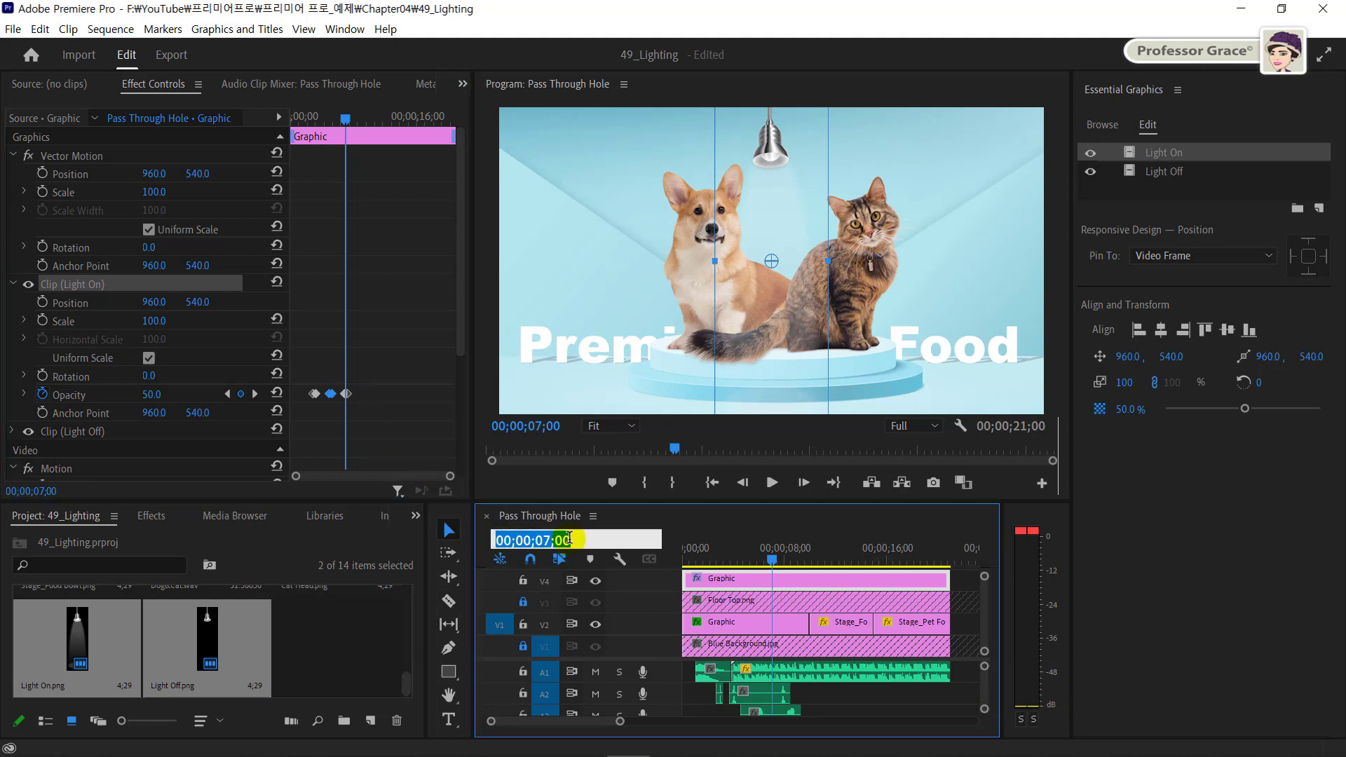
{"action": "type", "text": "900"}
{"action": "key", "text": "Return"}
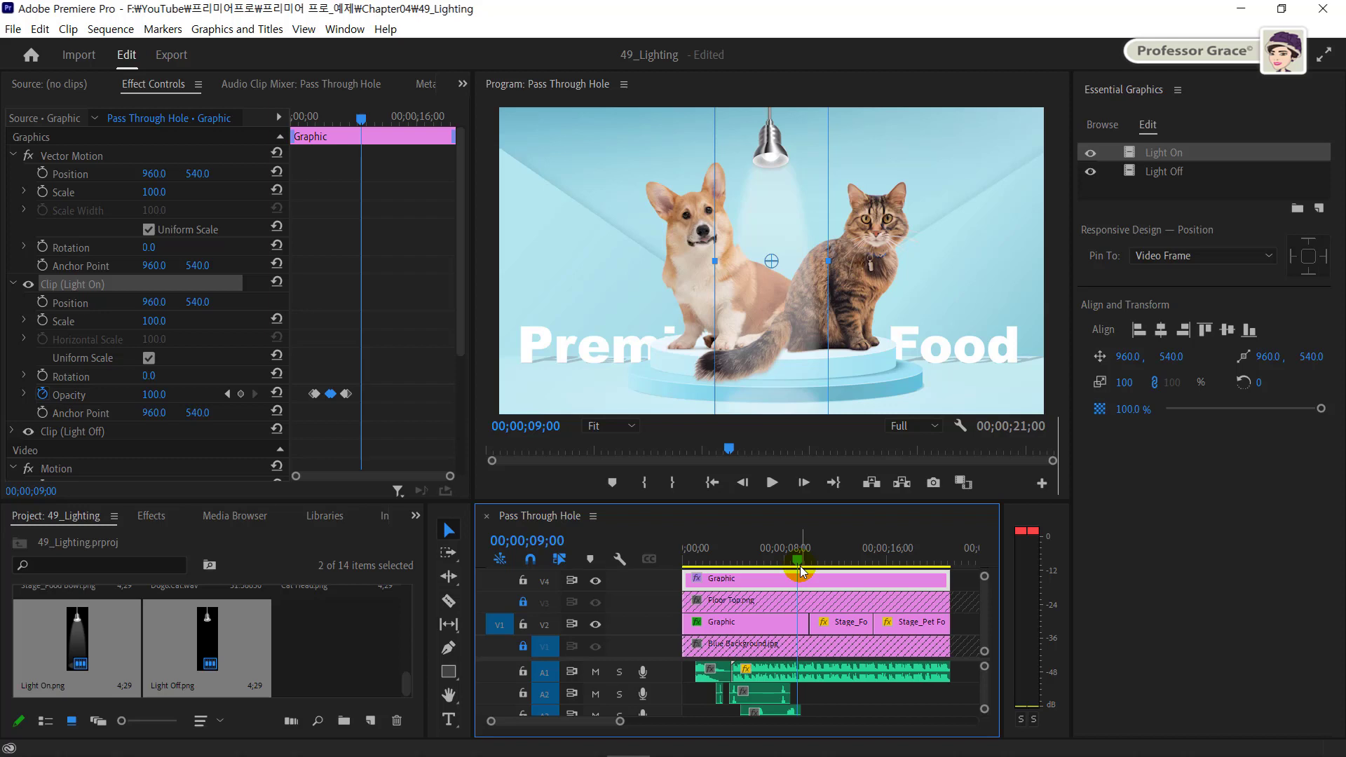
{"action": "left_click", "coordinate": [378, 410]}
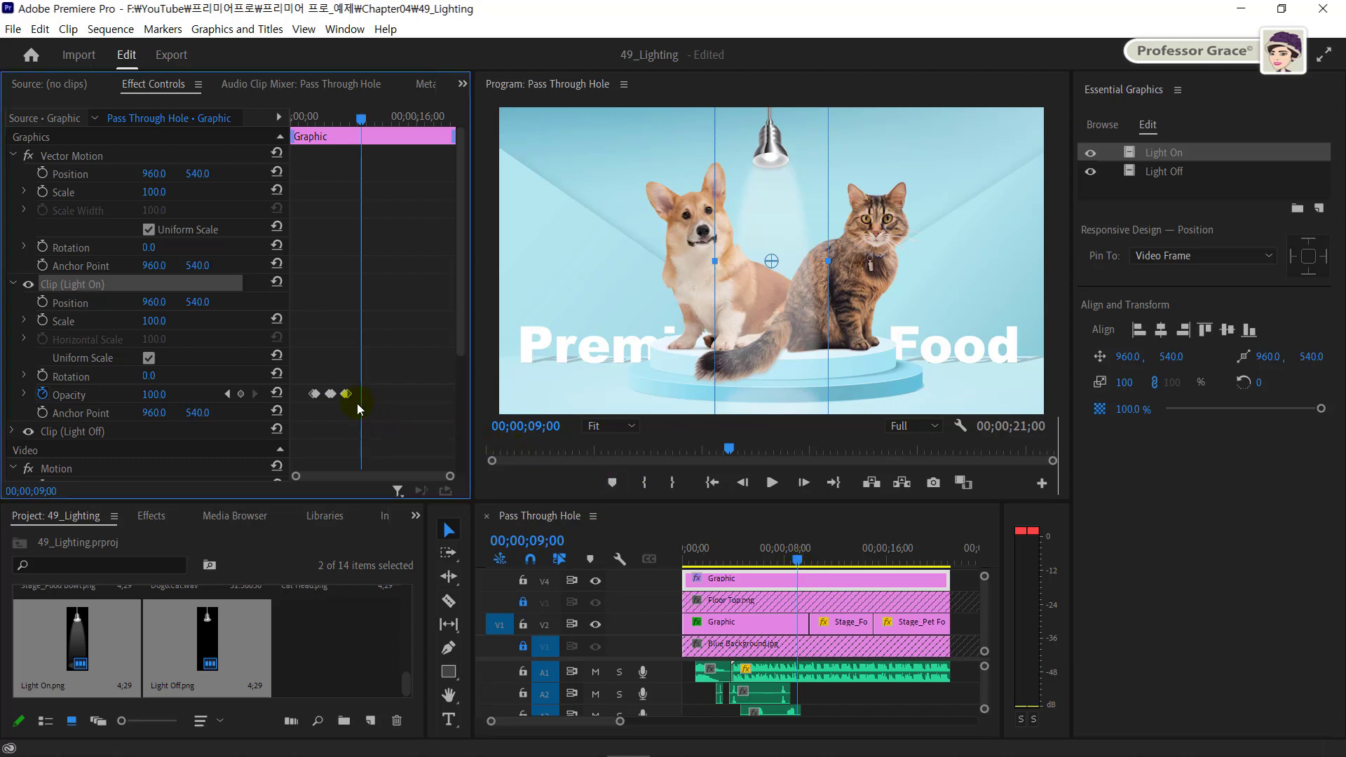
{"action": "left_click", "coordinate": [348, 394]}
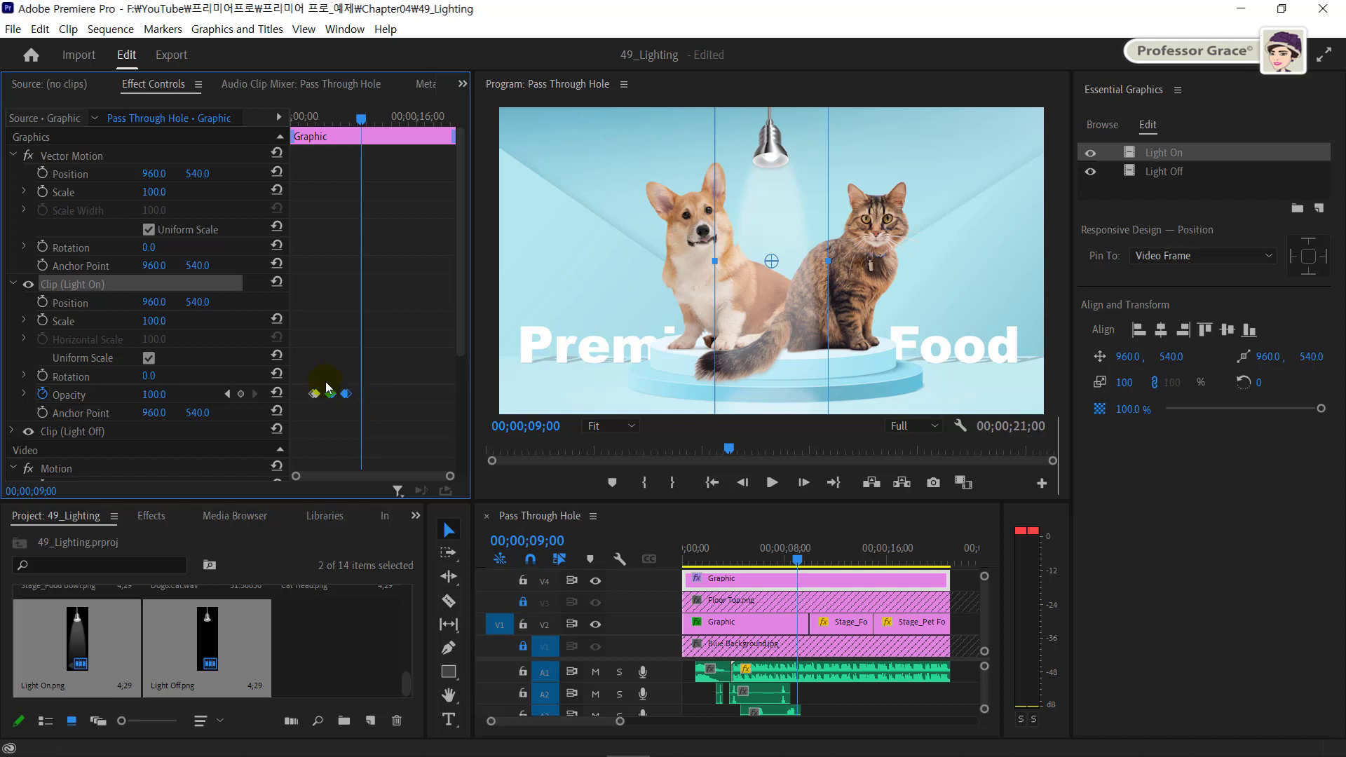
{"action": "key", "text": "ctrl+c"}
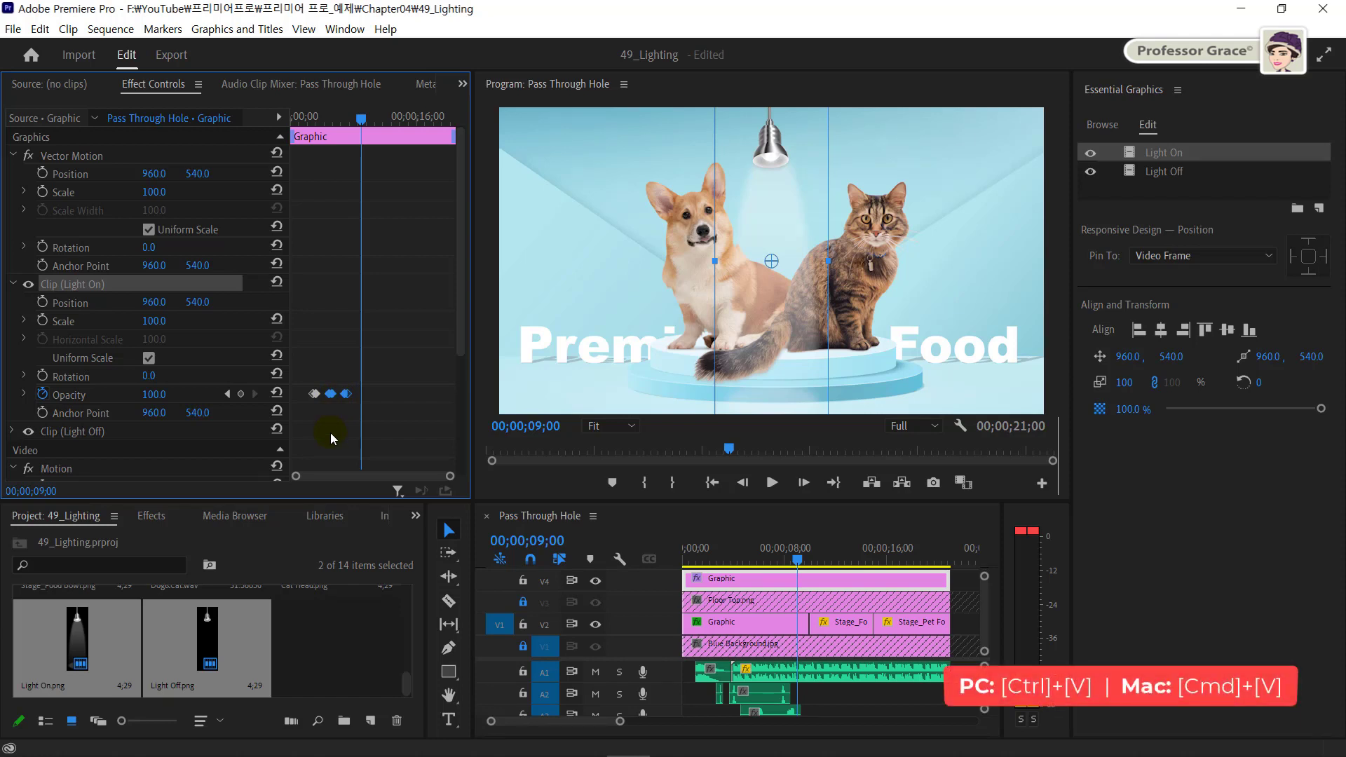
{"action": "key", "text": "ctrl+v"}
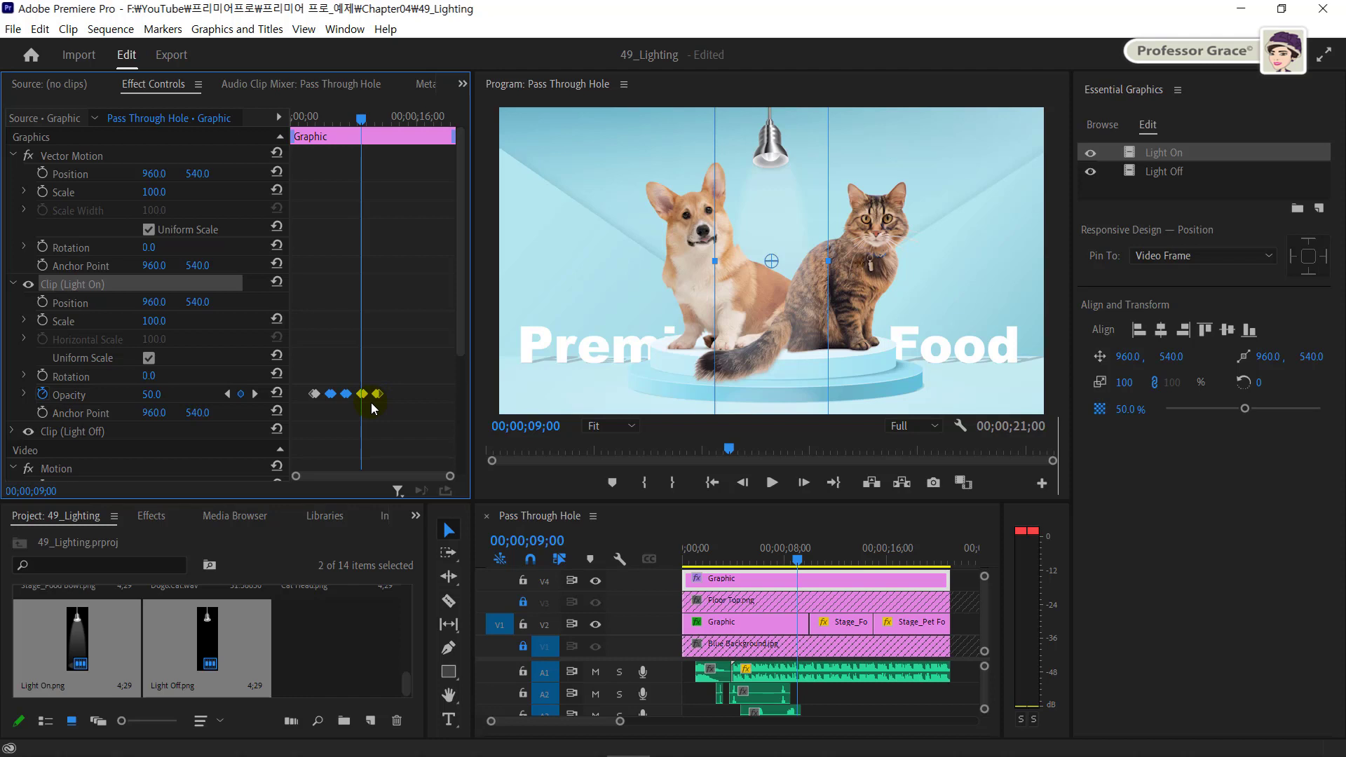
Step: Copy the four Light On opacity keyframe pairs from 5 through 11 seconds and paste them at the 13-second mark
{"action": "left_click", "coordinate": [536, 538]}
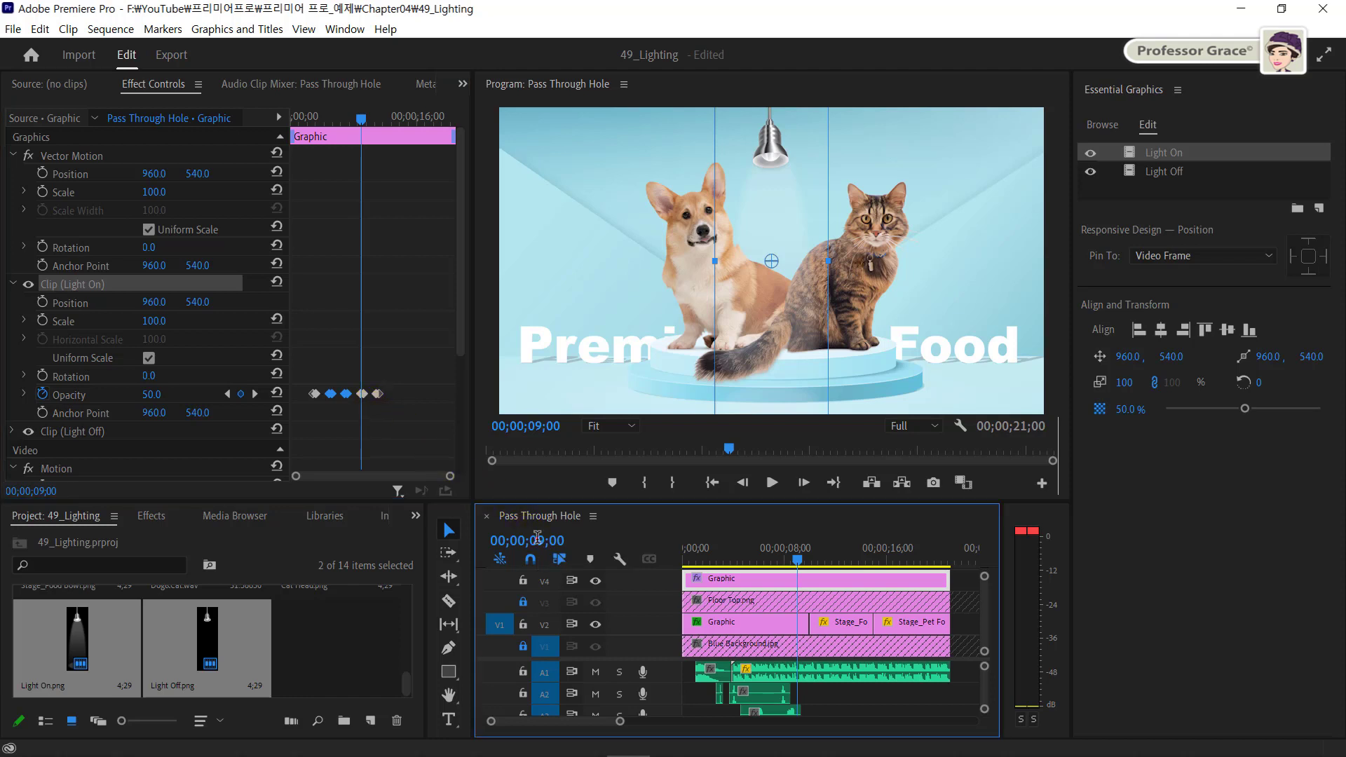
{"action": "type", "text": "13."}
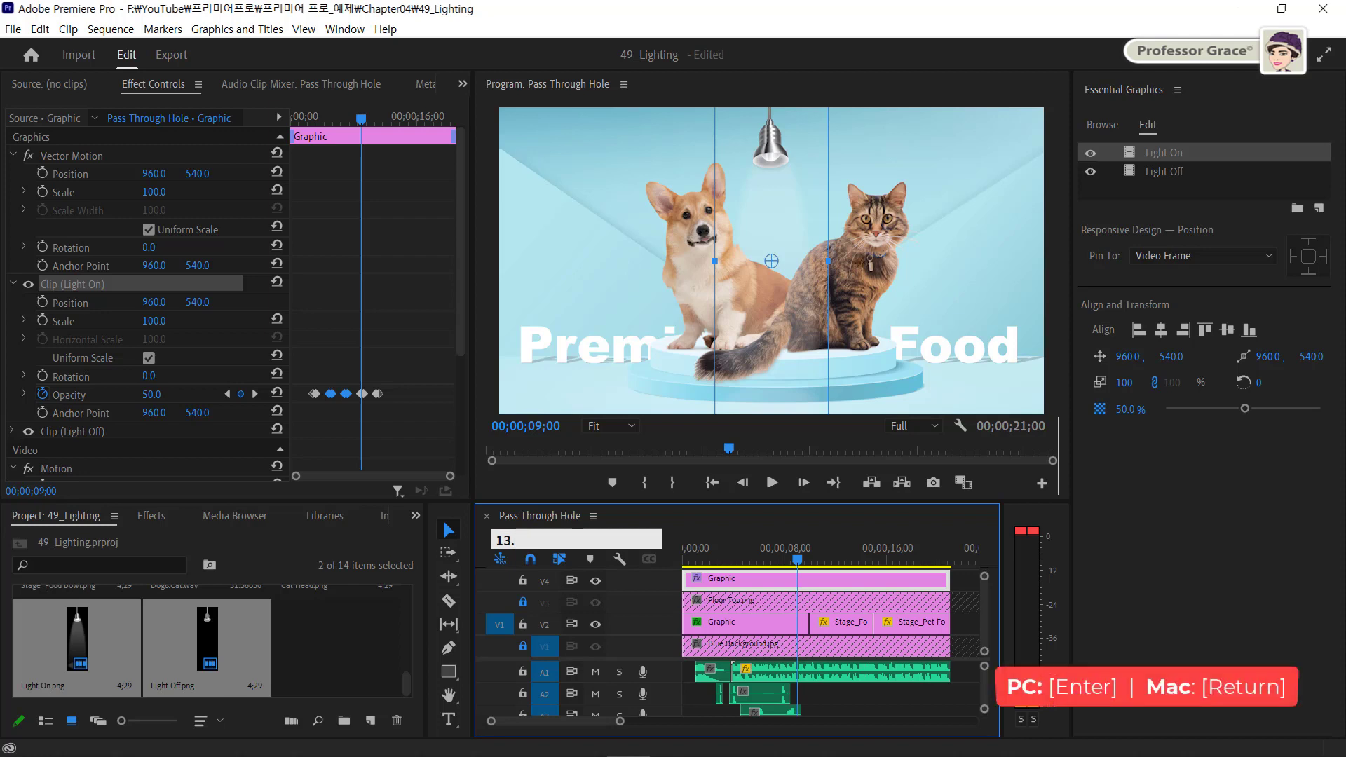
{"action": "key", "text": "Return"}
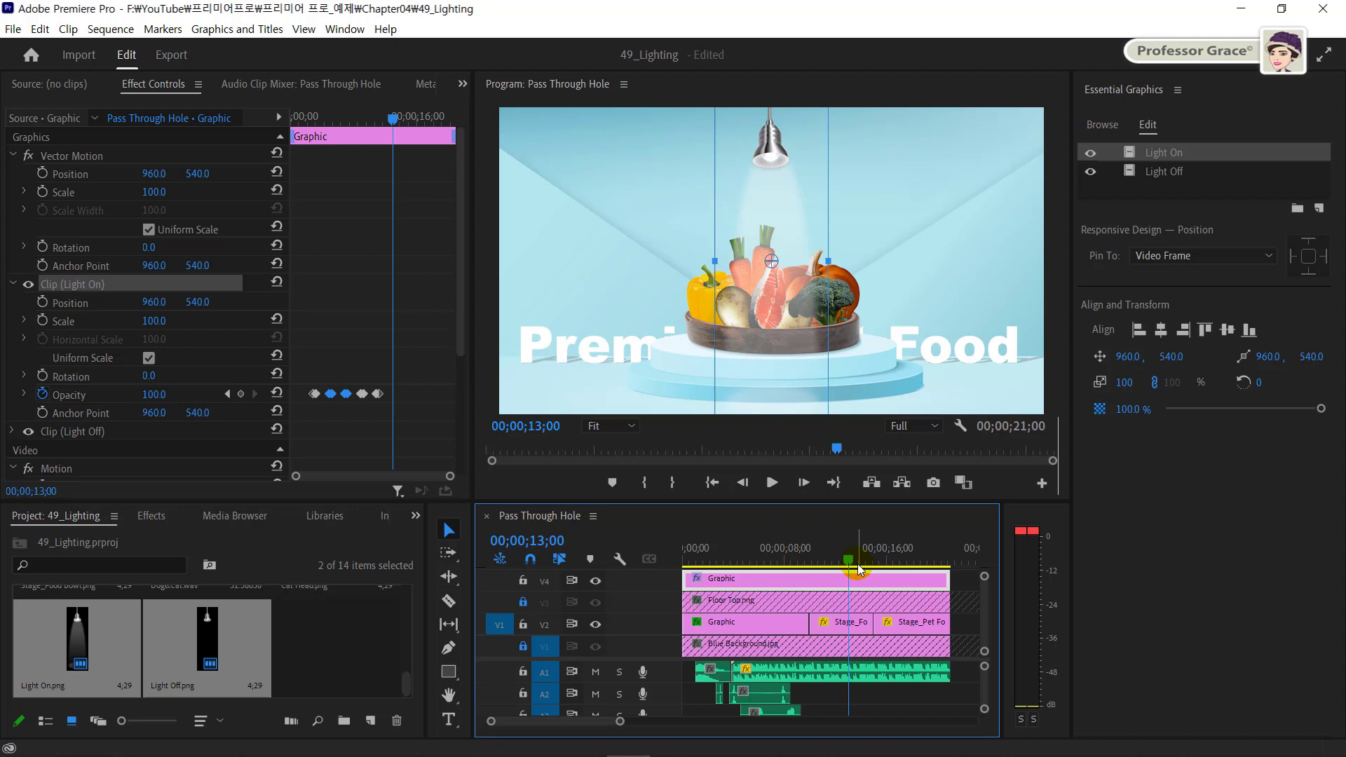
{"action": "left_click", "coordinate": [379, 428]}
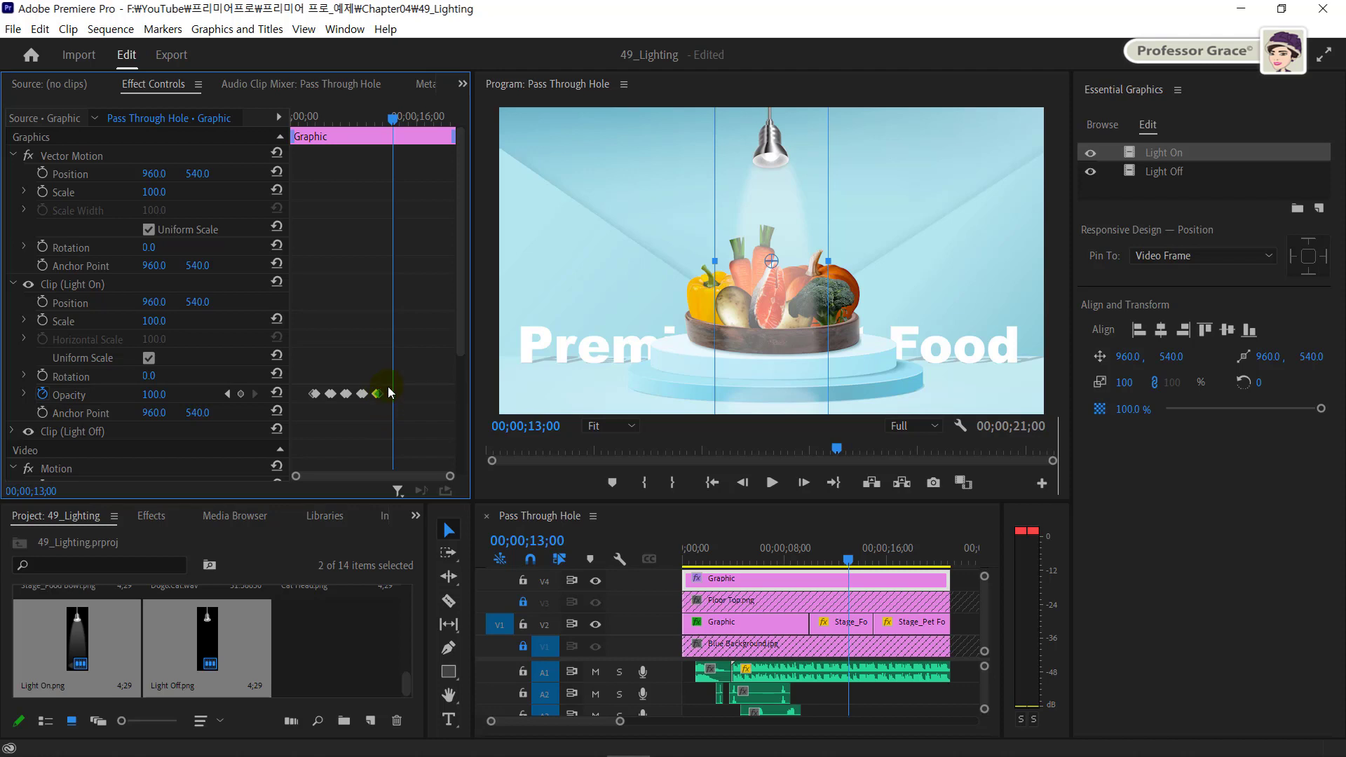
{"action": "left_click_drag", "start_coordinate": [388, 385], "coordinate": [328, 435]}
{"action": "key", "text": "ctrl+c"}
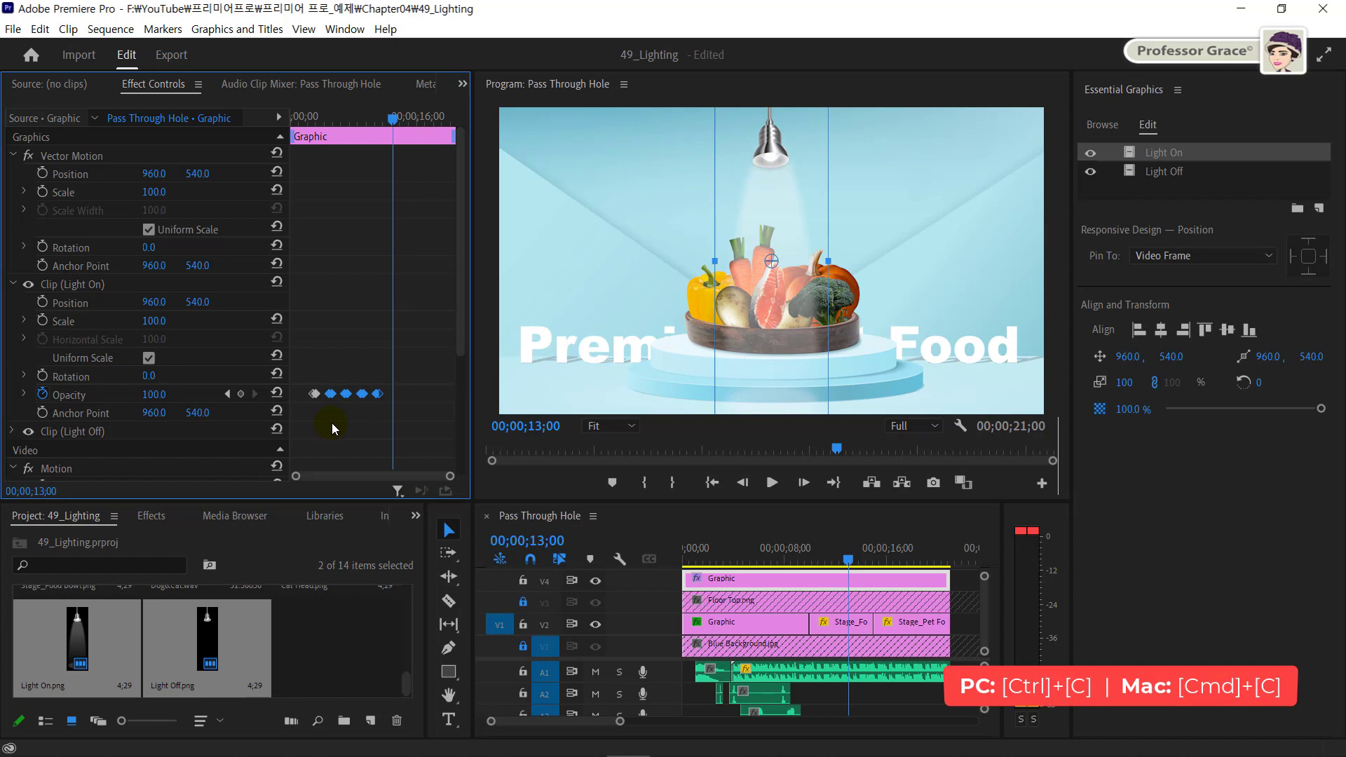
{"action": "key", "text": "ctrl+v"}
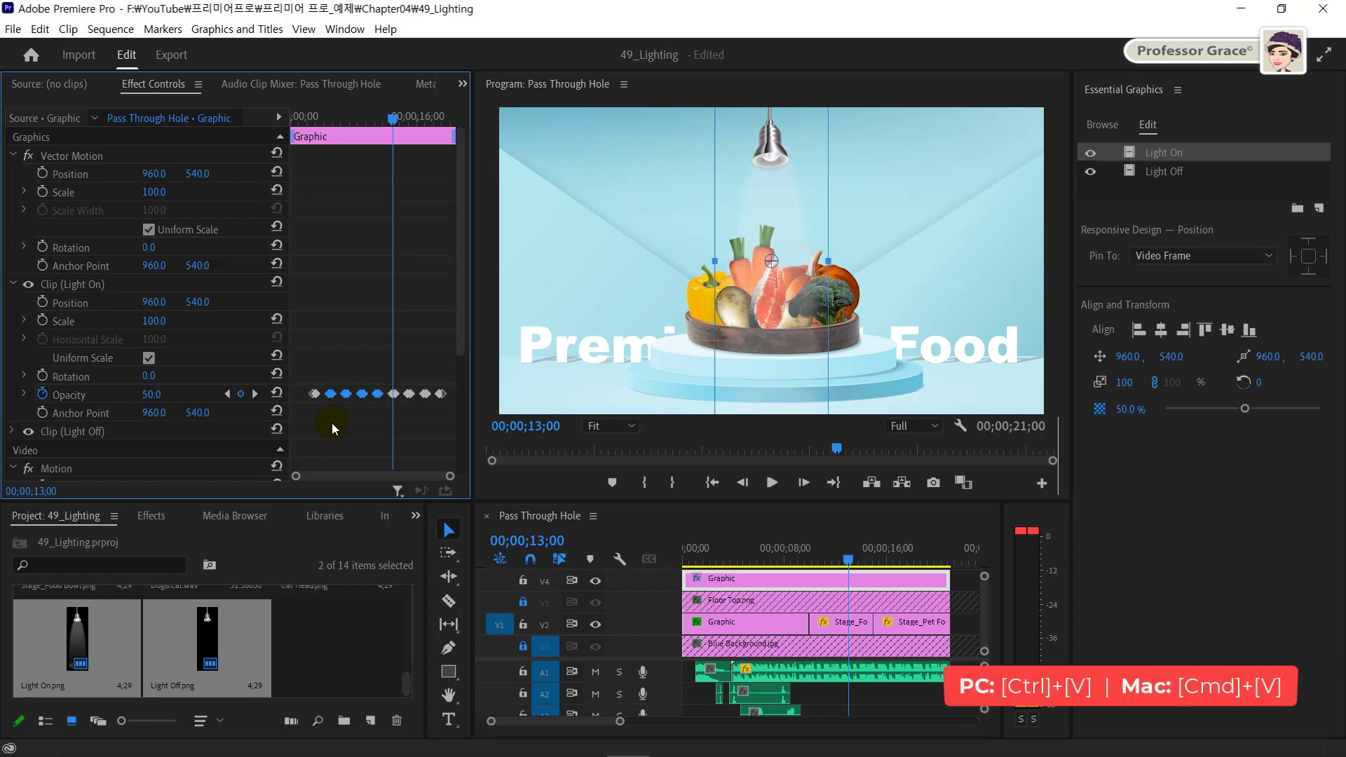
{"action": "left_click", "coordinate": [431, 418]}
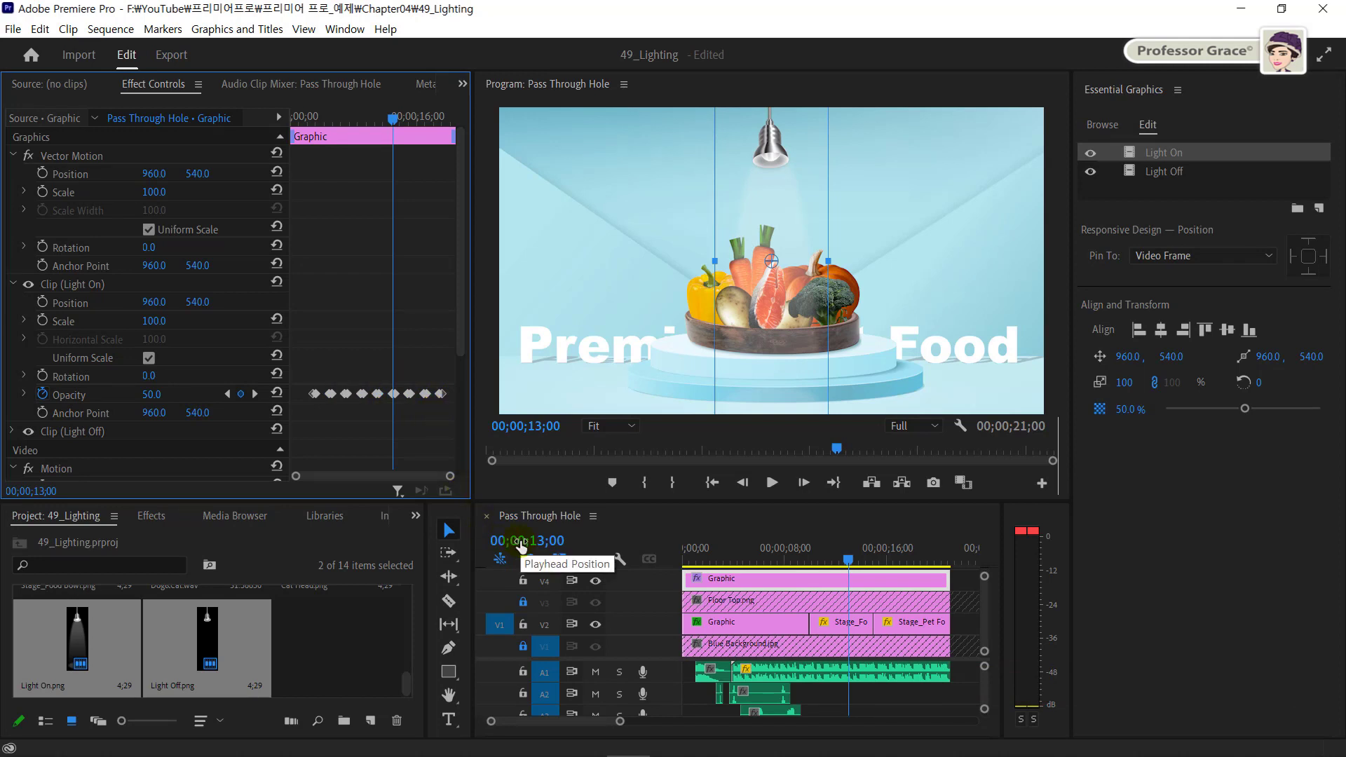
Step: Keyframe the Light On layer's opacity at 50% at the 21-second mark
{"action": "left_click", "coordinate": [519, 546]}
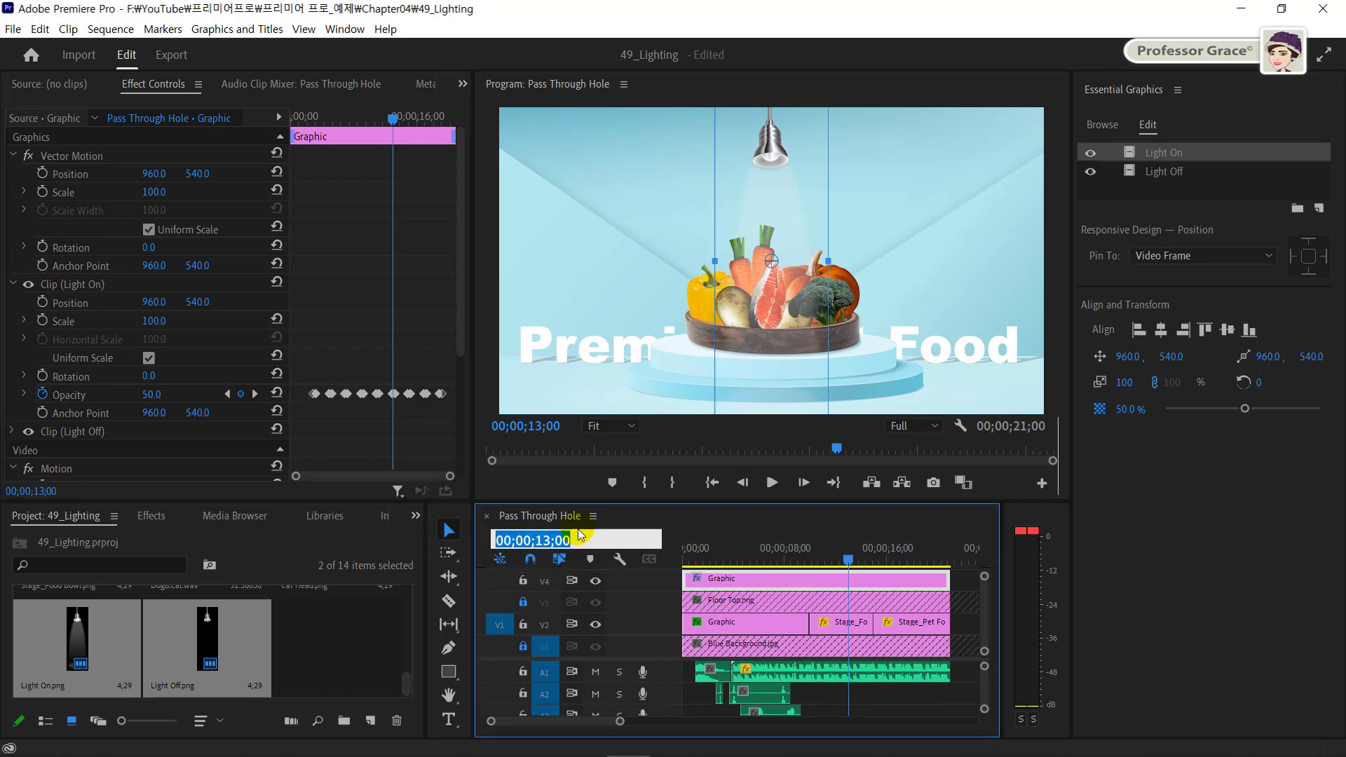
{"action": "type", "text": "21."}
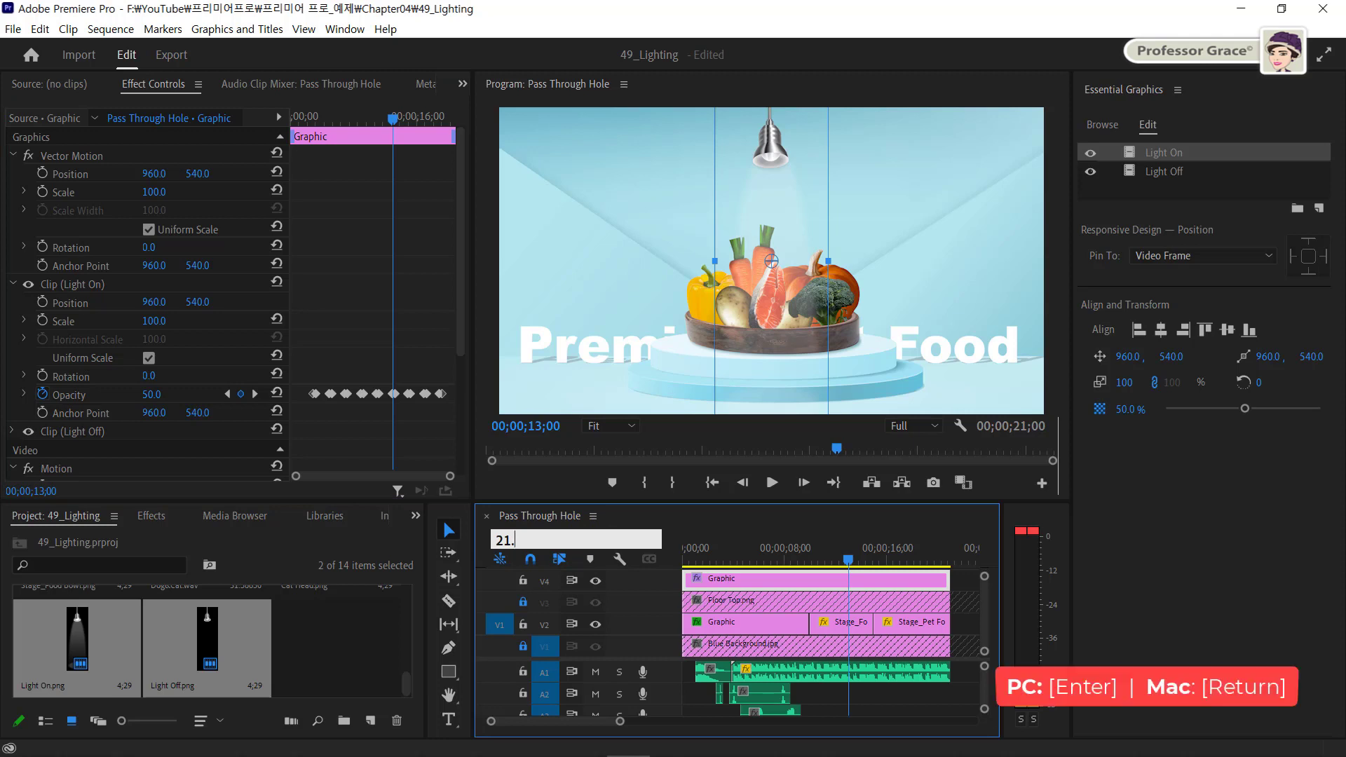
{"action": "key", "text": "Return"}
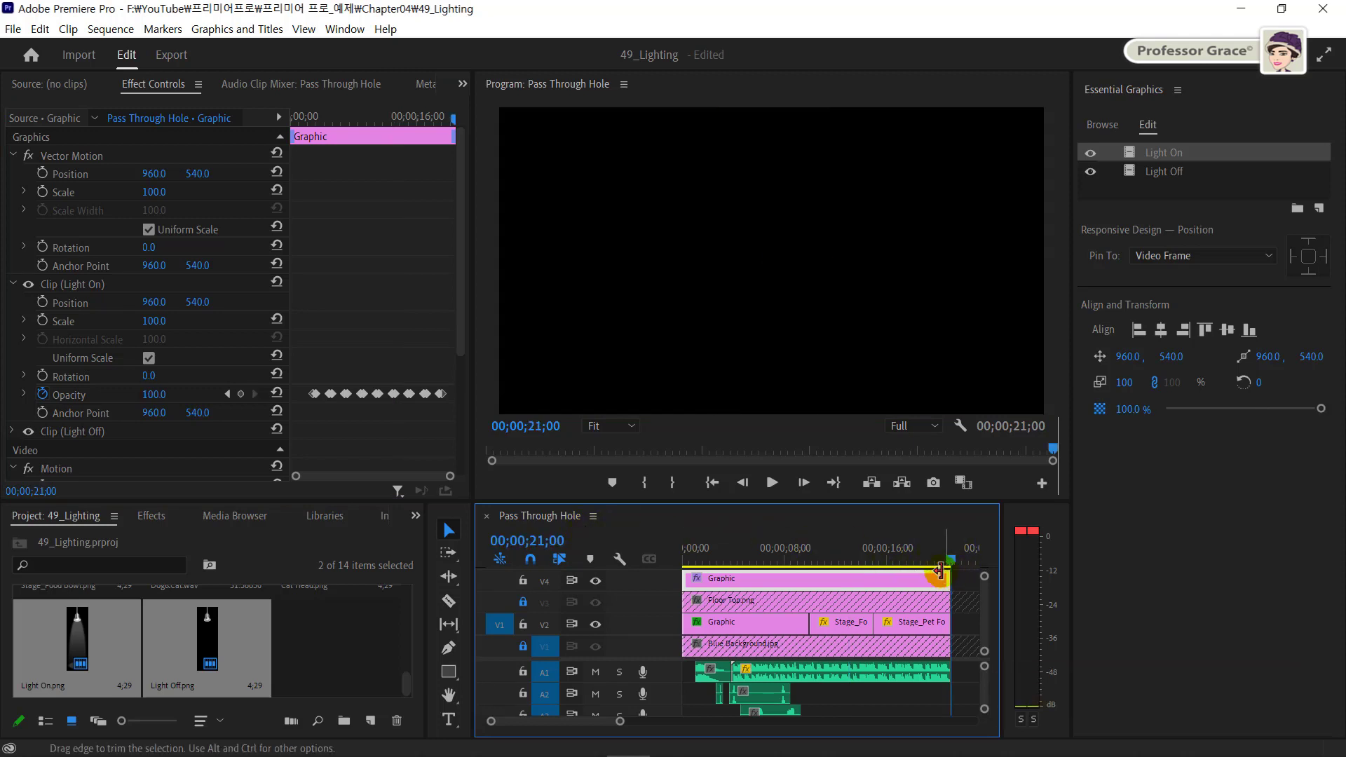
{"action": "left_click", "coordinate": [413, 431]}
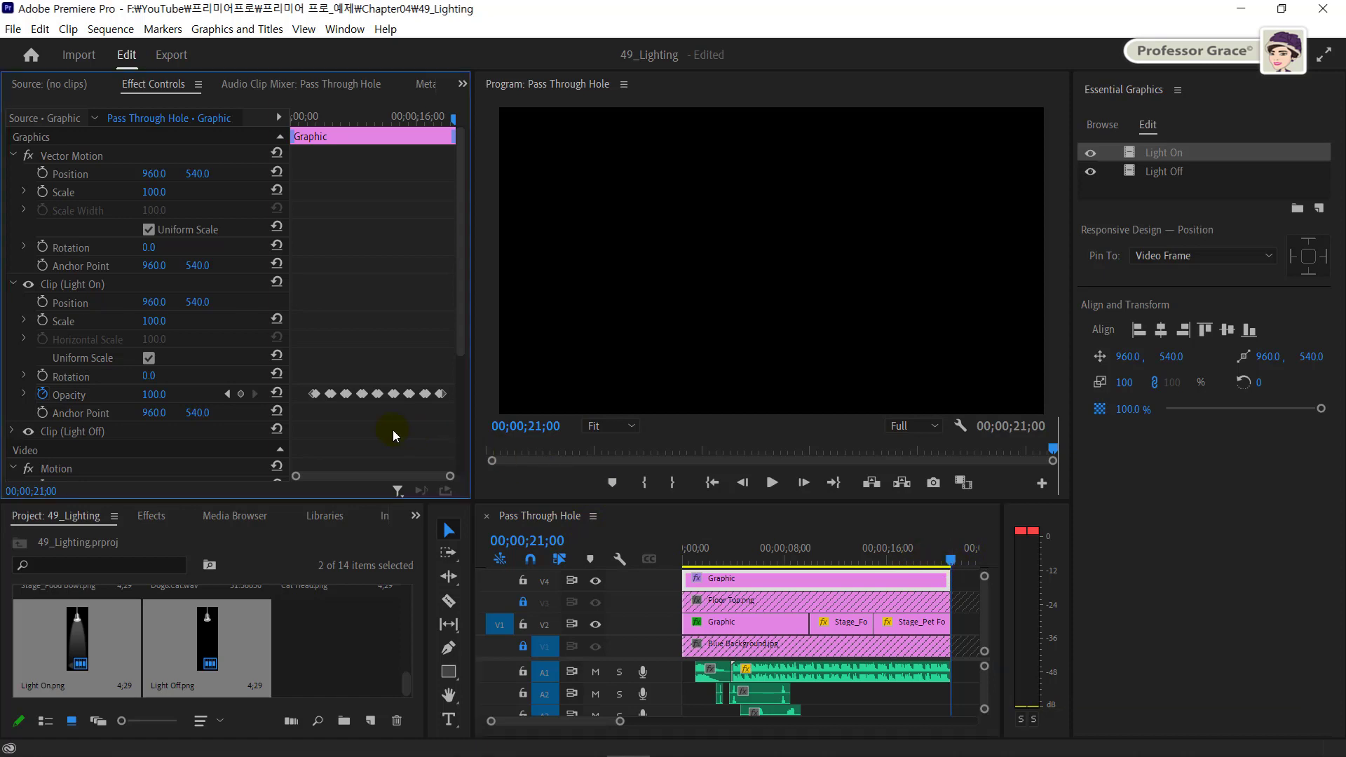
{"action": "left_click", "coordinate": [154, 394]}
{"action": "type", "text": "50"}
{"action": "key", "text": "Return"}
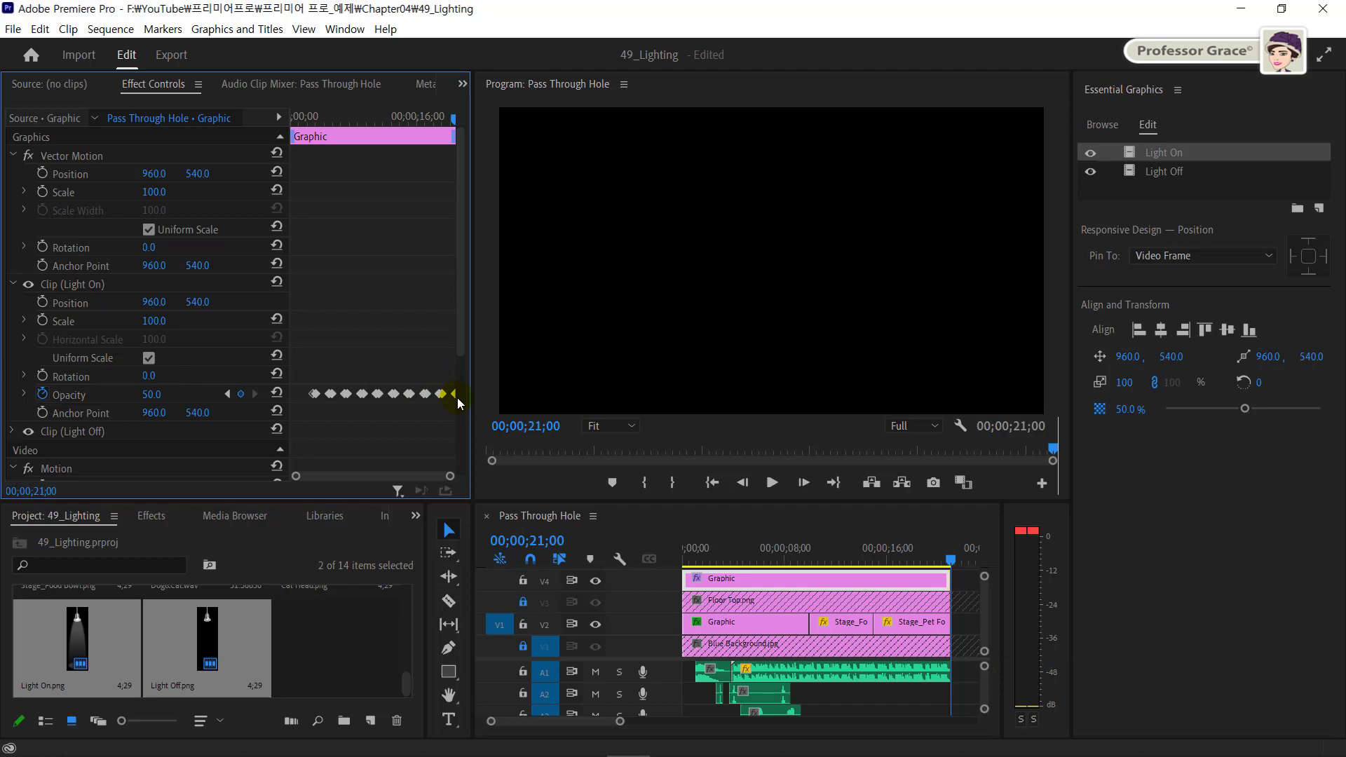
Step: Play the sequence from the start to review the flickering lamp, and return the playhead to the beginning
{"action": "left_click", "coordinate": [743, 529]}
{"action": "key", "text": "Home"}
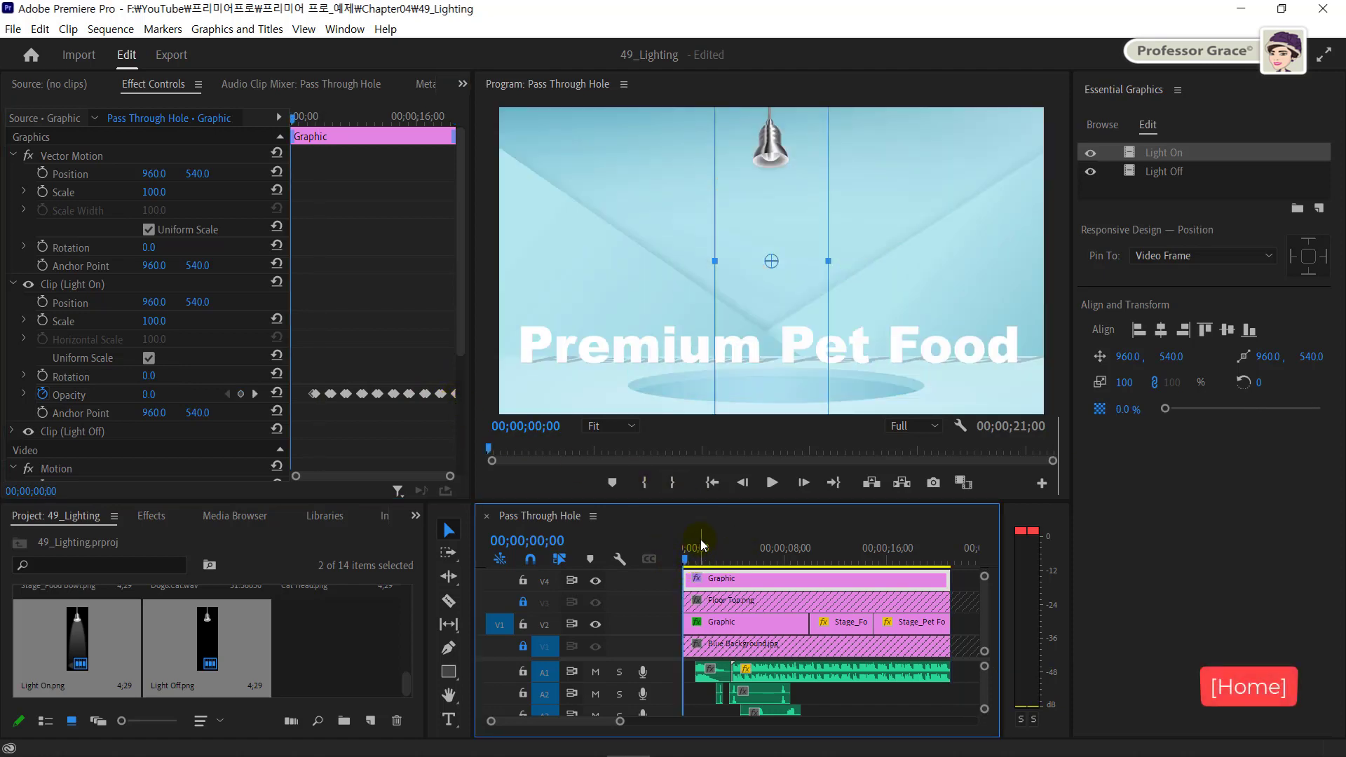
{"action": "key", "text": "space"}
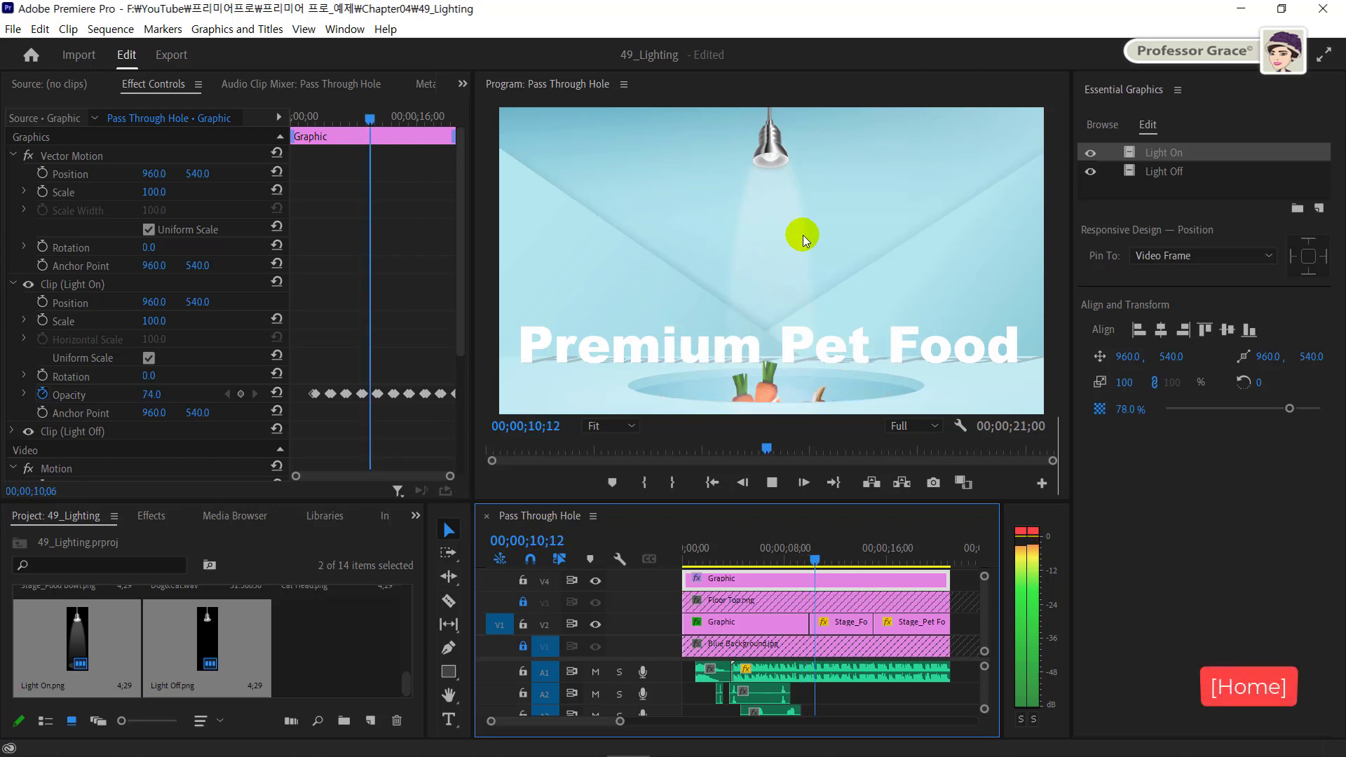
{"action": "key", "text": "space"}
{"action": "left_click_drag", "start_coordinate": [762, 559], "coordinate": [669, 557]}
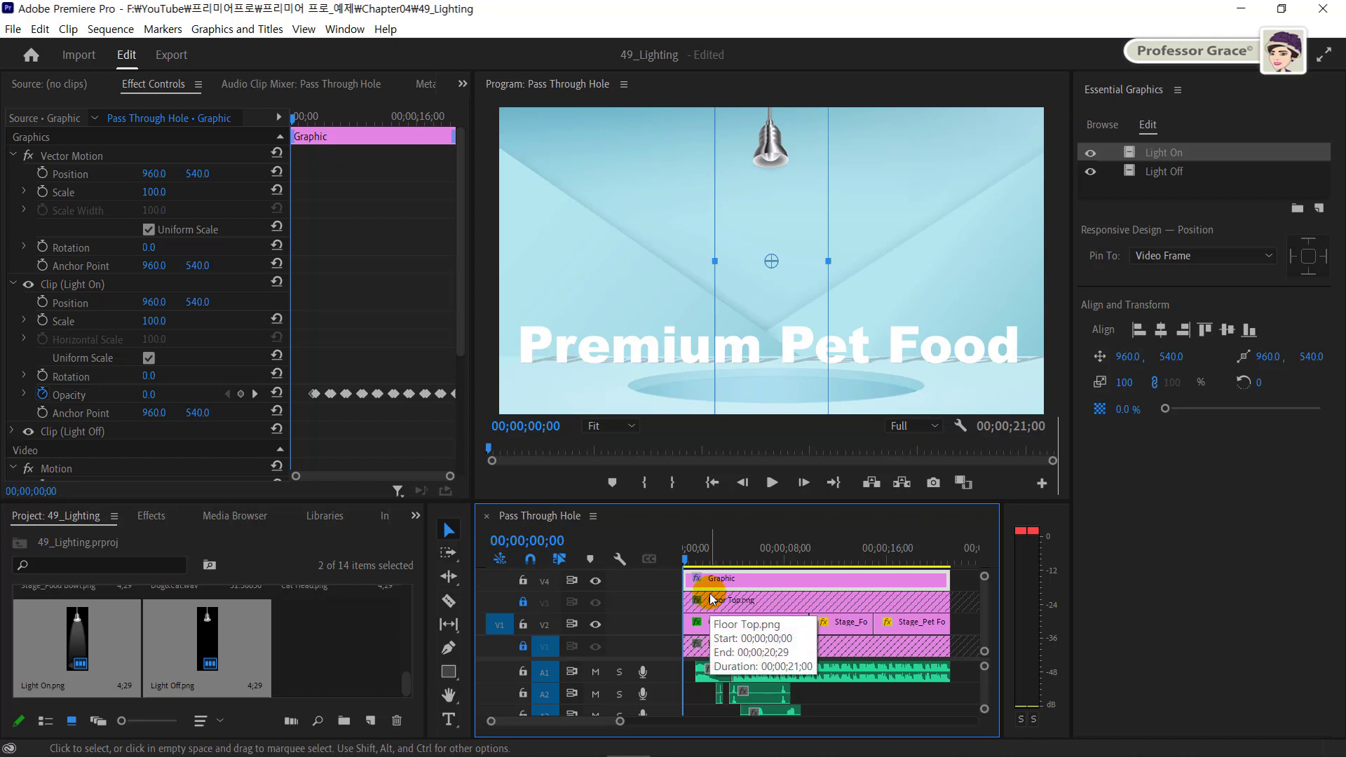
Step: Group the Light On and Light Off layers of the V4 graphic clip
{"action": "key", "text": "shift"}
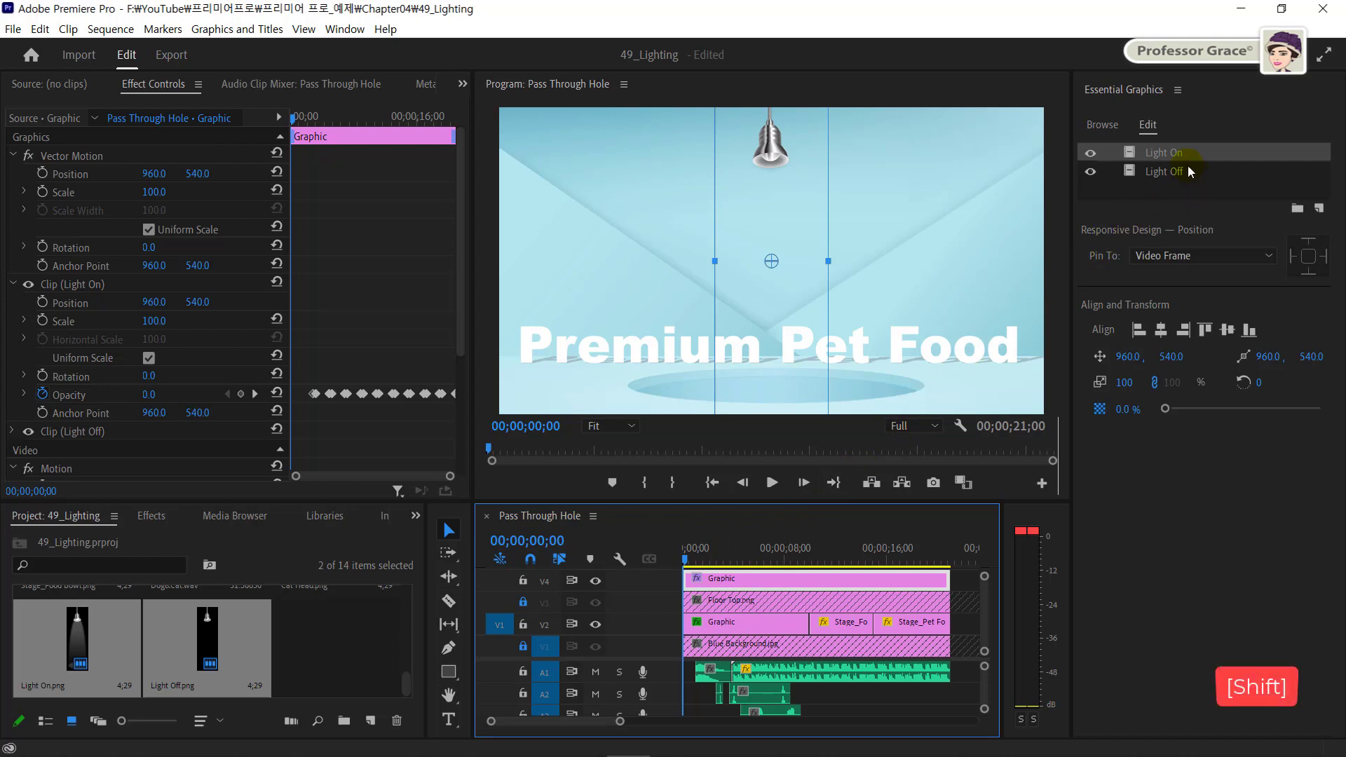
{"action": "left_click", "coordinate": [1180, 173], "text": "shift"}
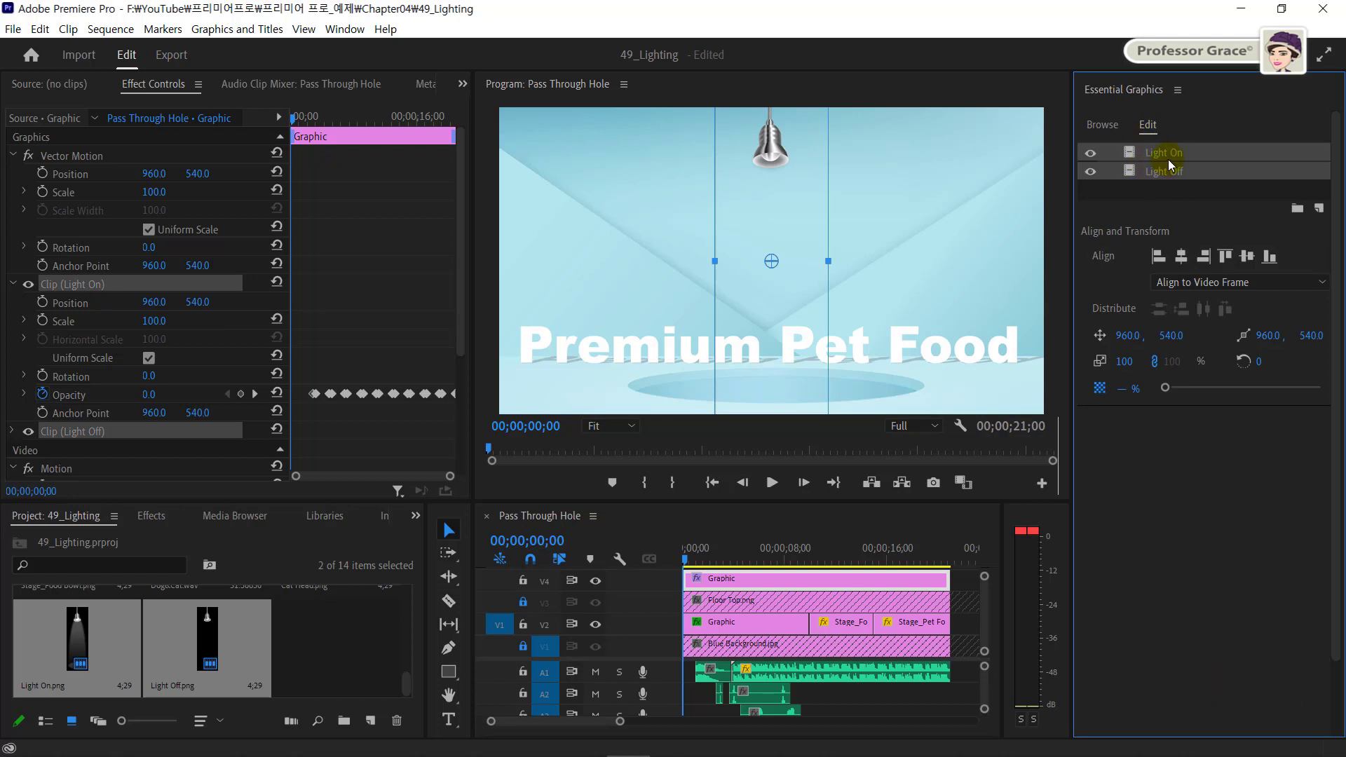
{"action": "right_click", "coordinate": [1168, 159]}
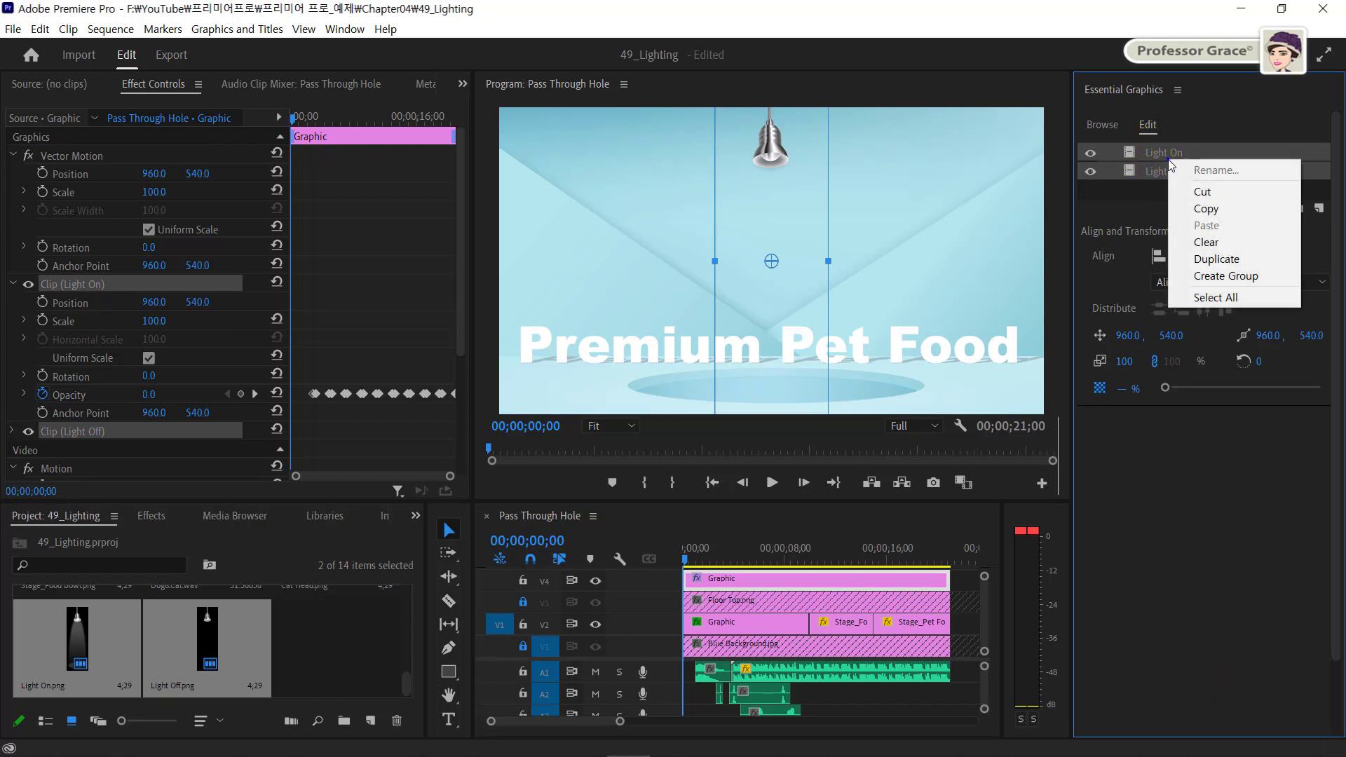
{"action": "left_click", "coordinate": [1202, 276]}
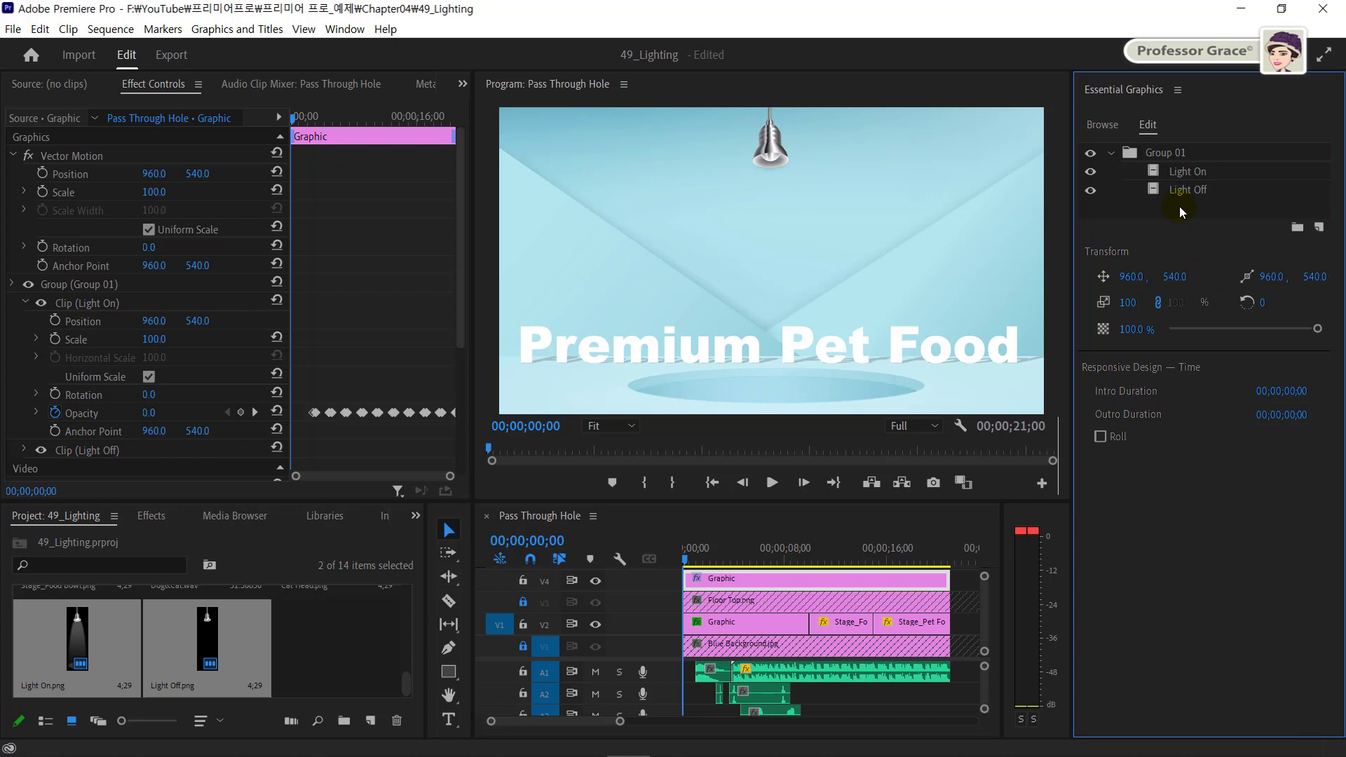
Step: Rename the group holding the Light On and Light Off layers as Center Light
{"action": "left_click", "coordinate": [1168, 153]}
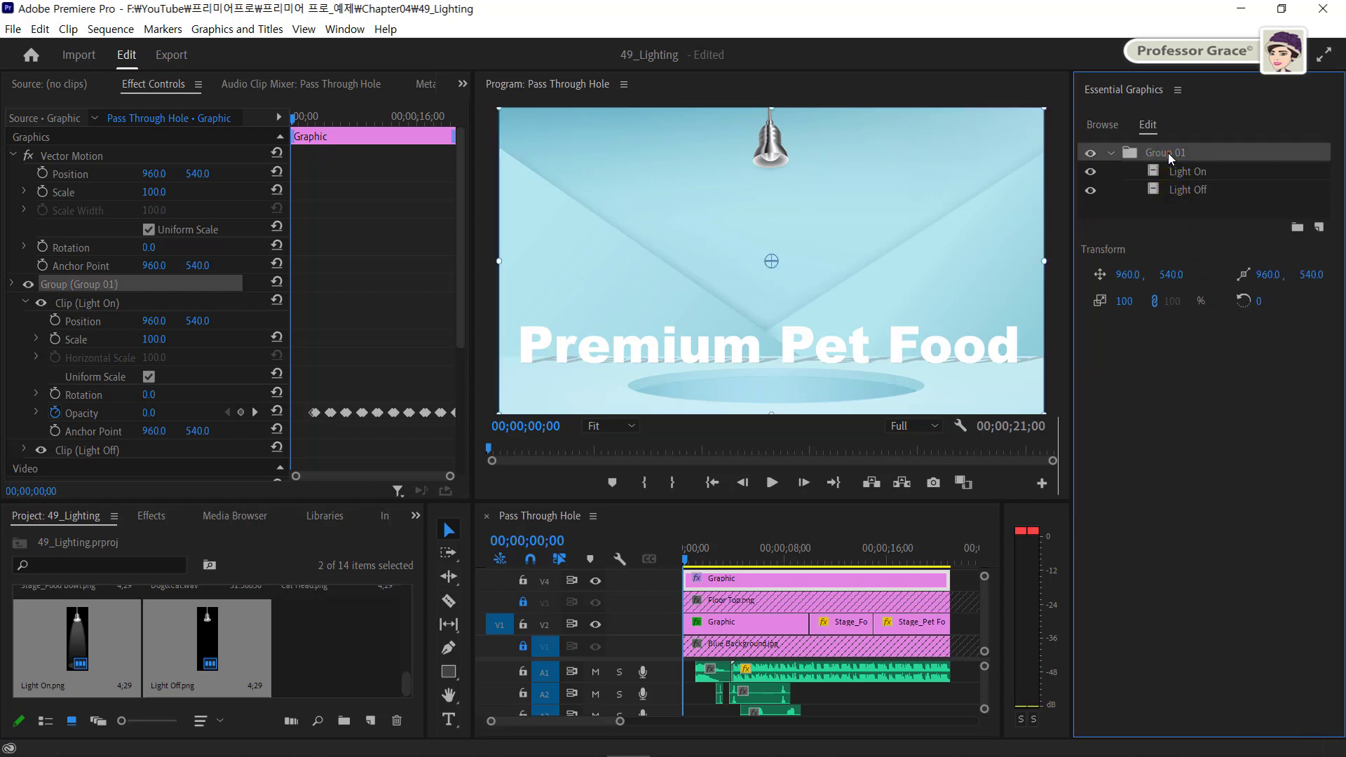
{"action": "double_click", "coordinate": [1167, 152]}
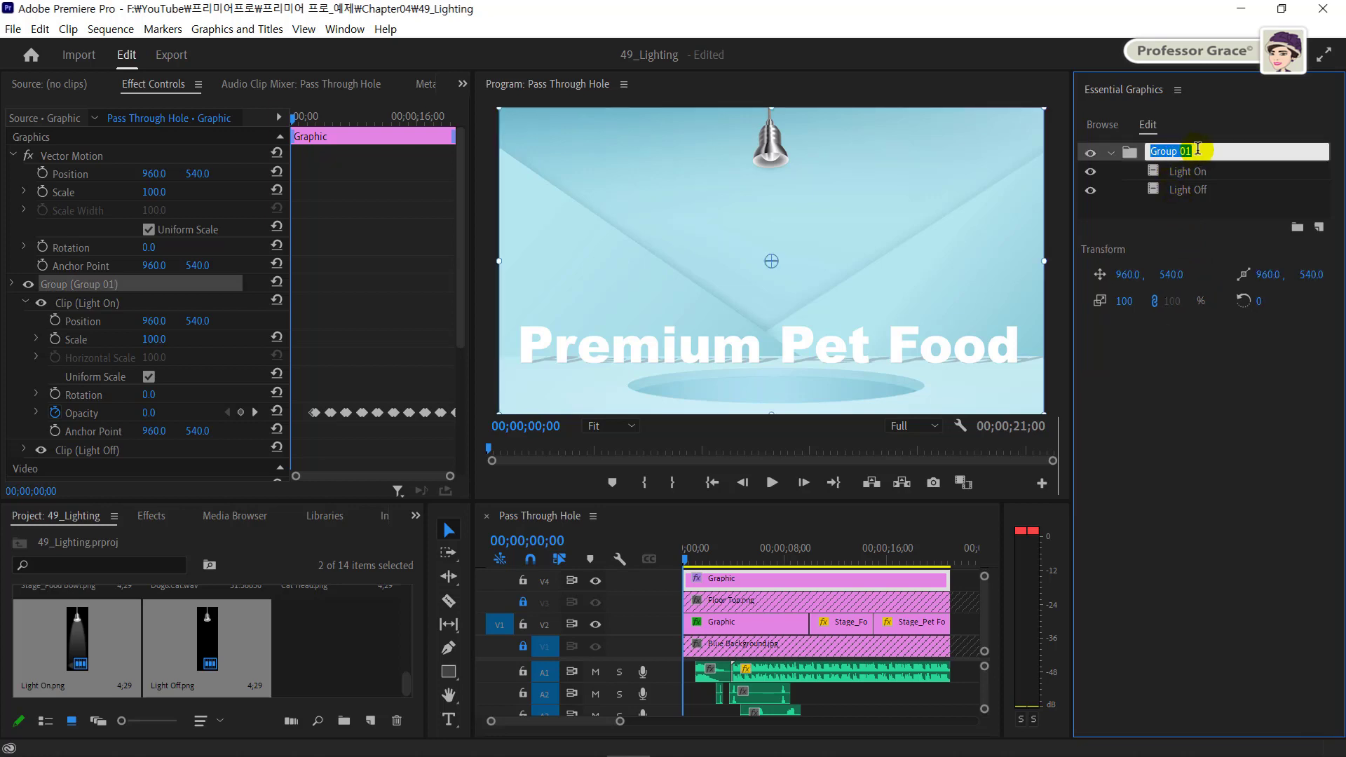
{"action": "type", "text": "Cente"}
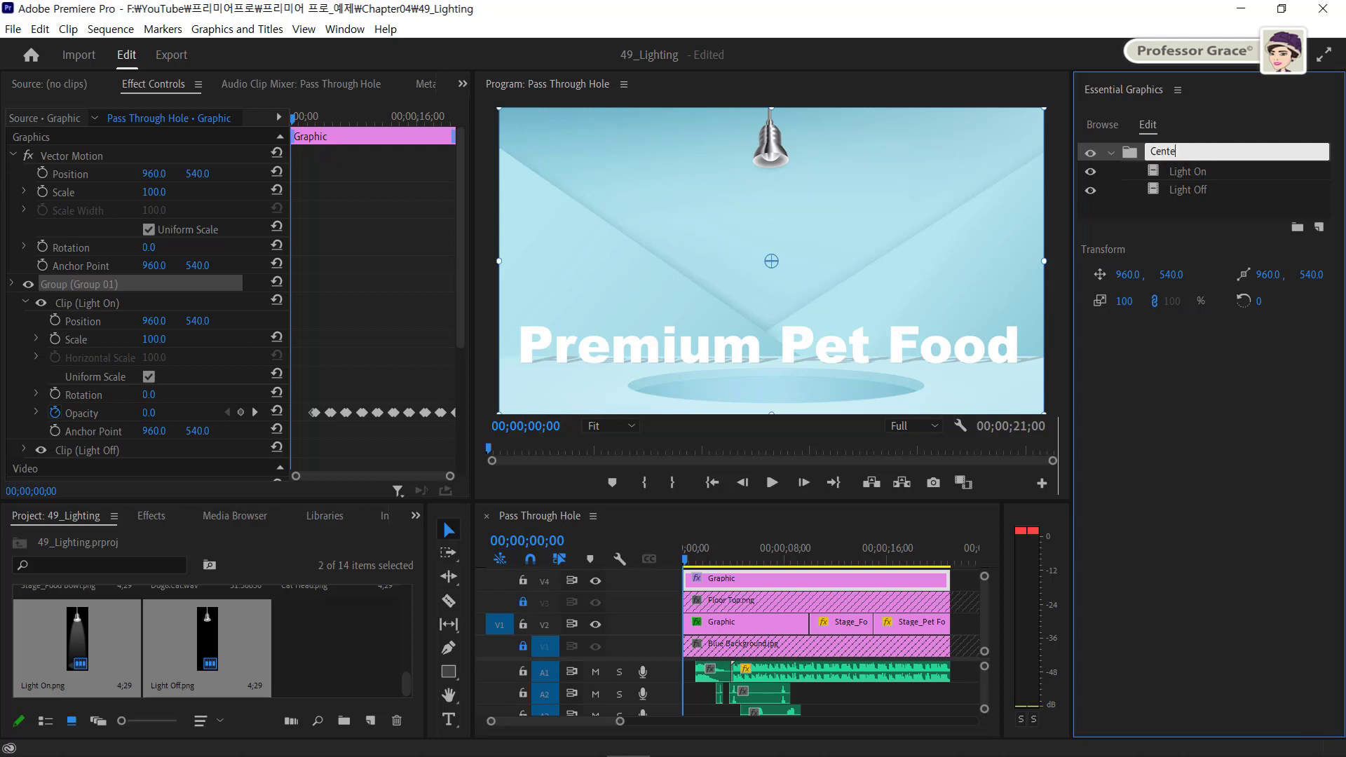
{"action": "type", "text": "r Light"}
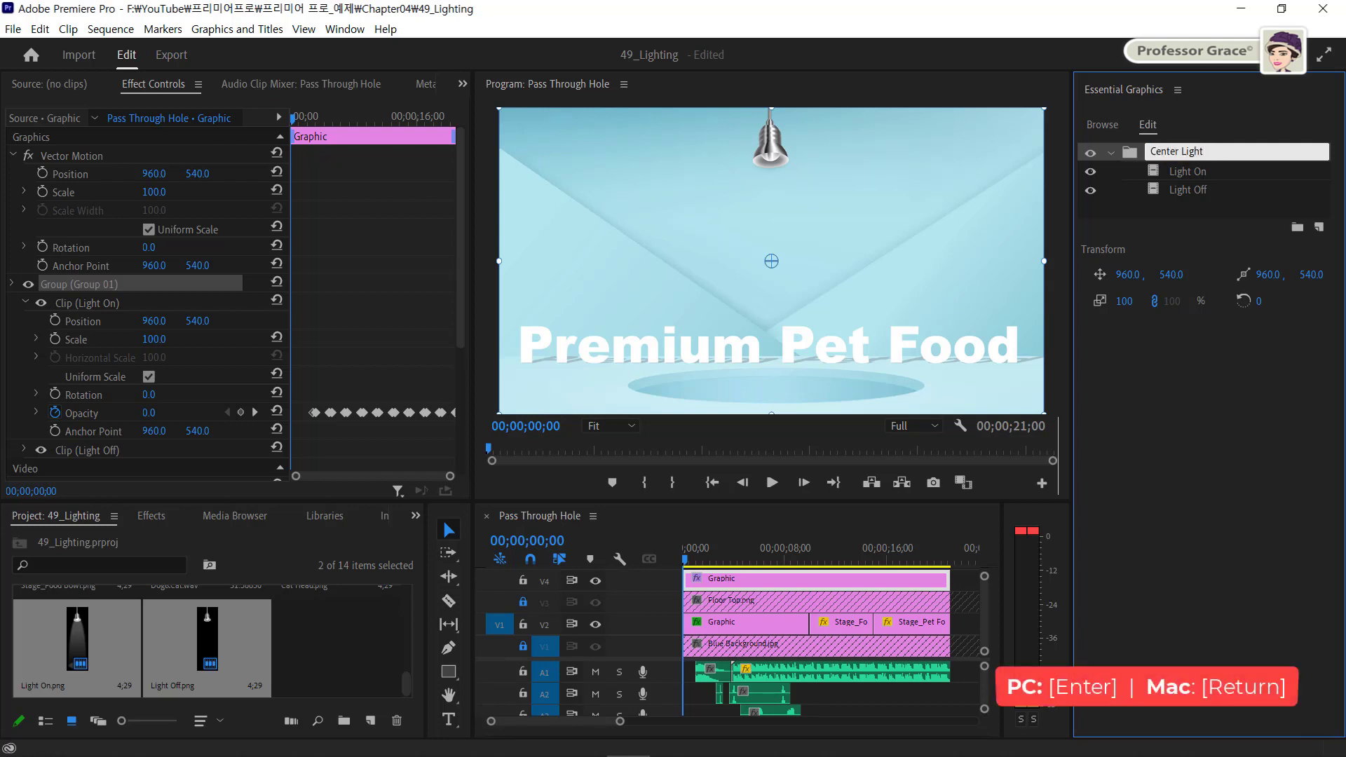
{"action": "key", "text": "Return"}
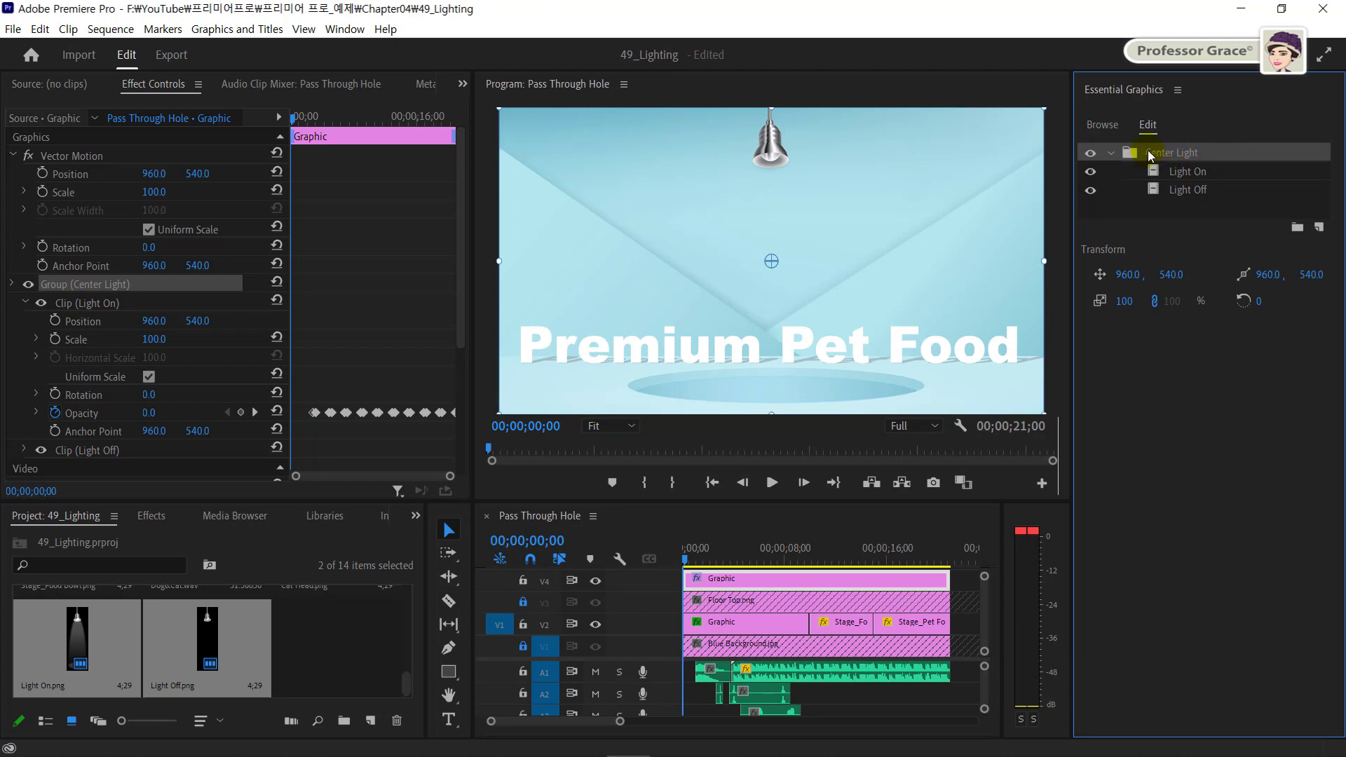
Step: Duplicate the Center Light group twice within the V4 graphic clip
{"action": "key", "text": "ctrl+c"}
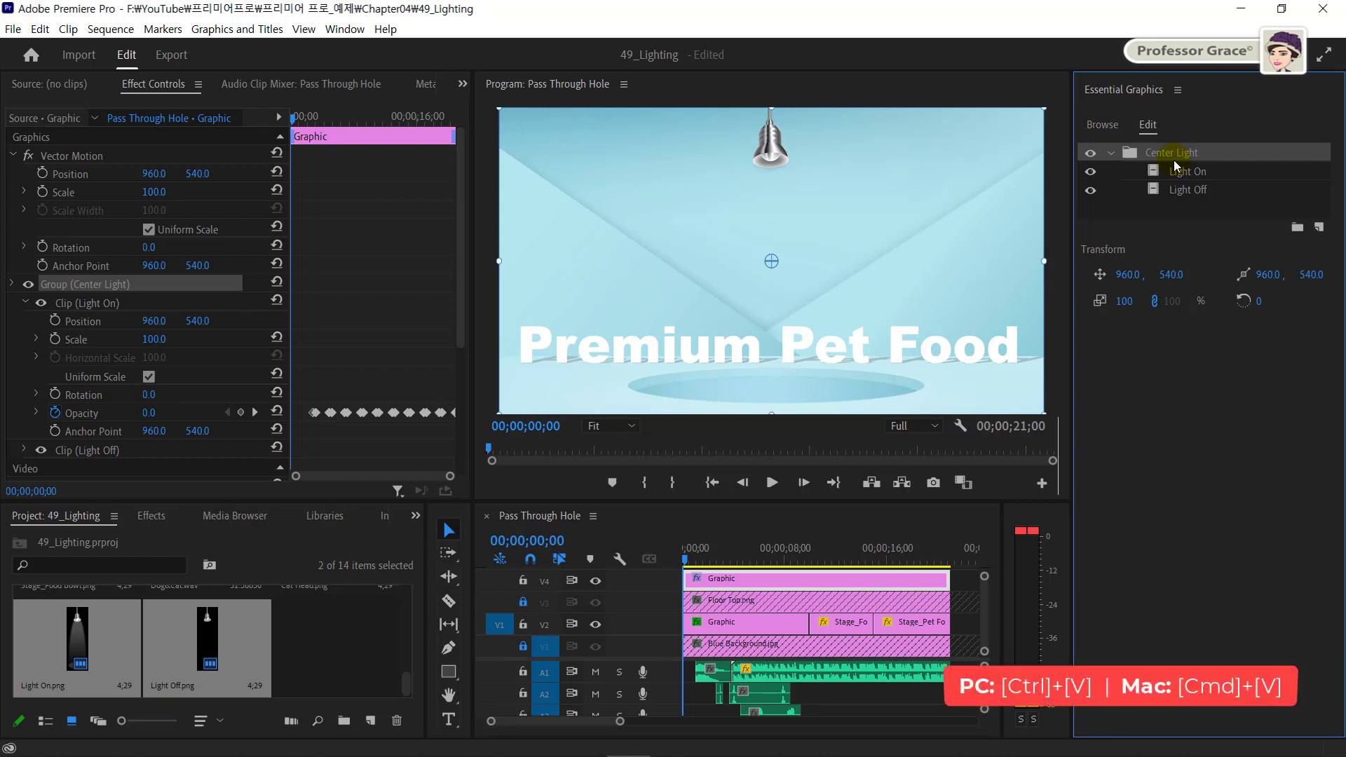
{"action": "key", "text": "ctrl+v"}
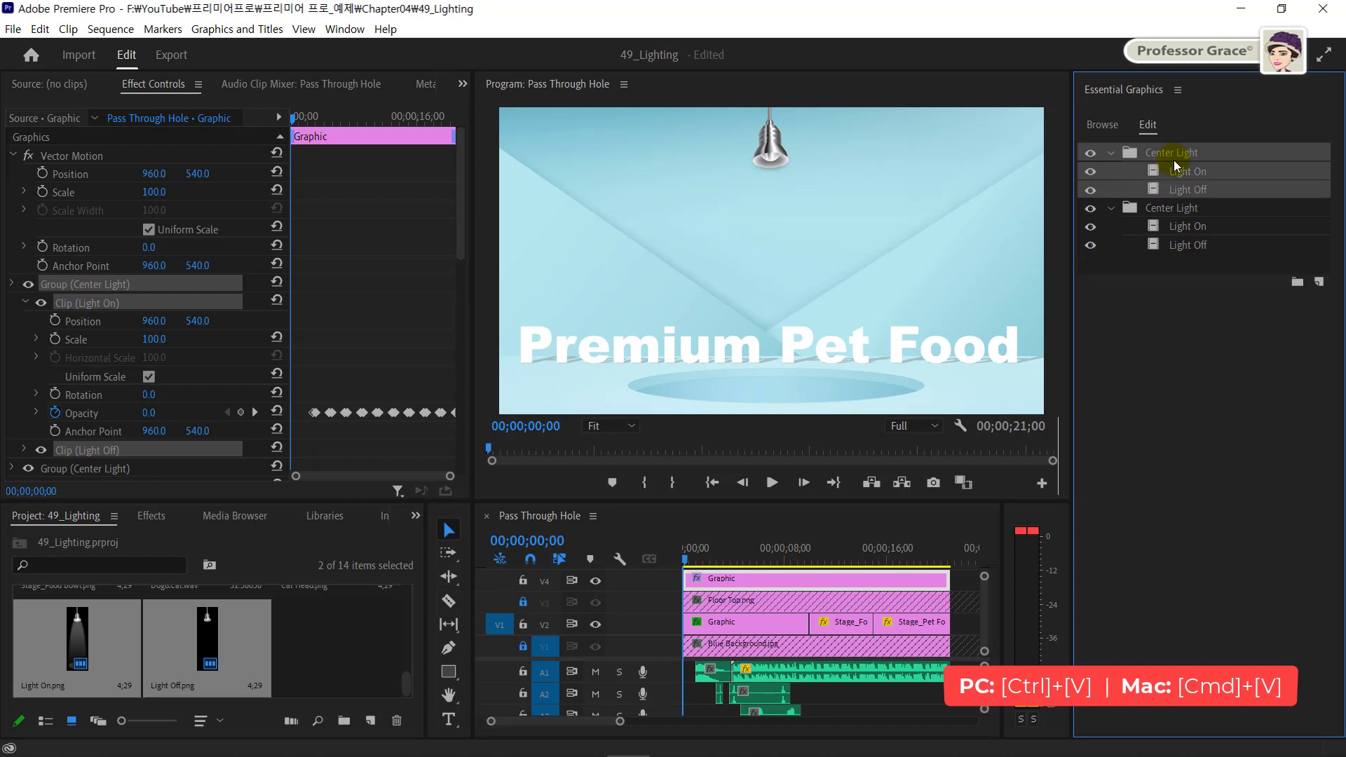
{"action": "key", "text": "ctrl+v"}
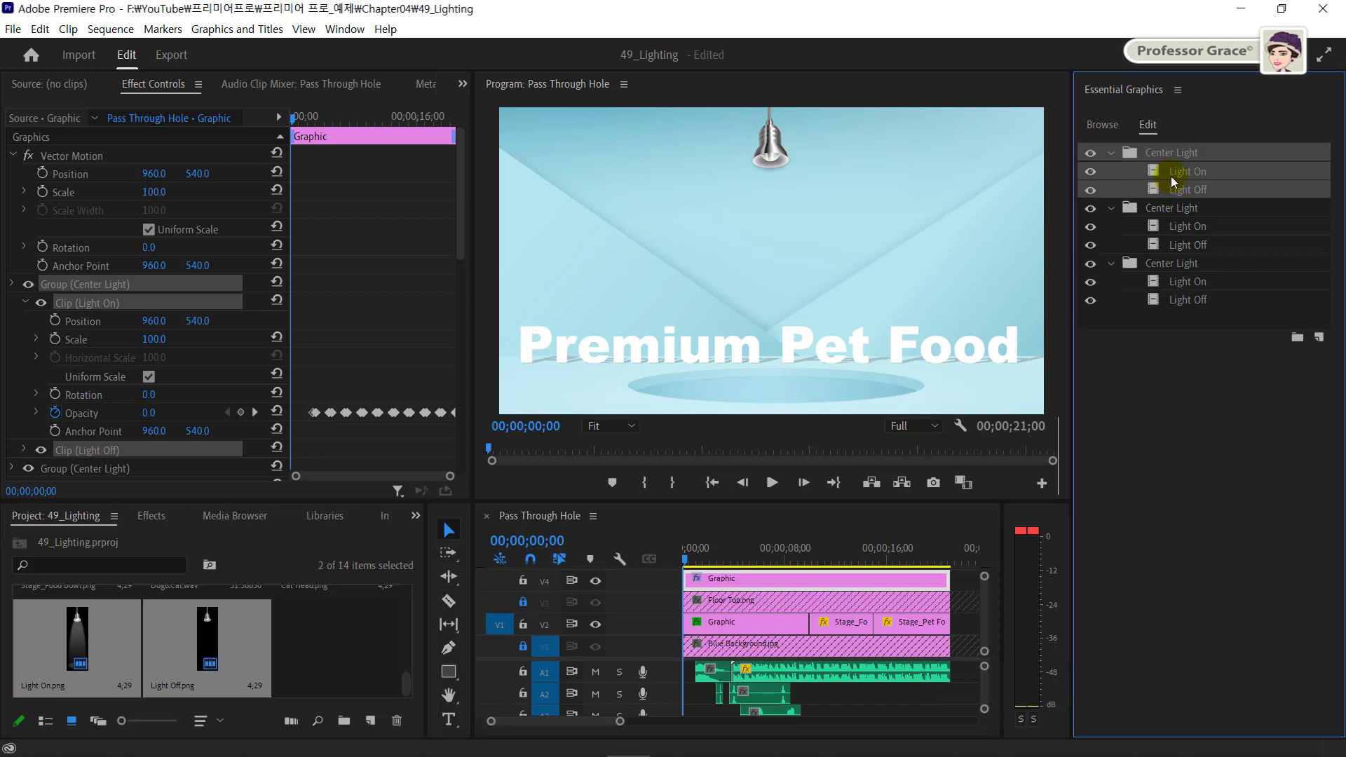
Step: Rename the uppermost Center Light group as Left Light
{"action": "left_click", "coordinate": [1168, 151]}
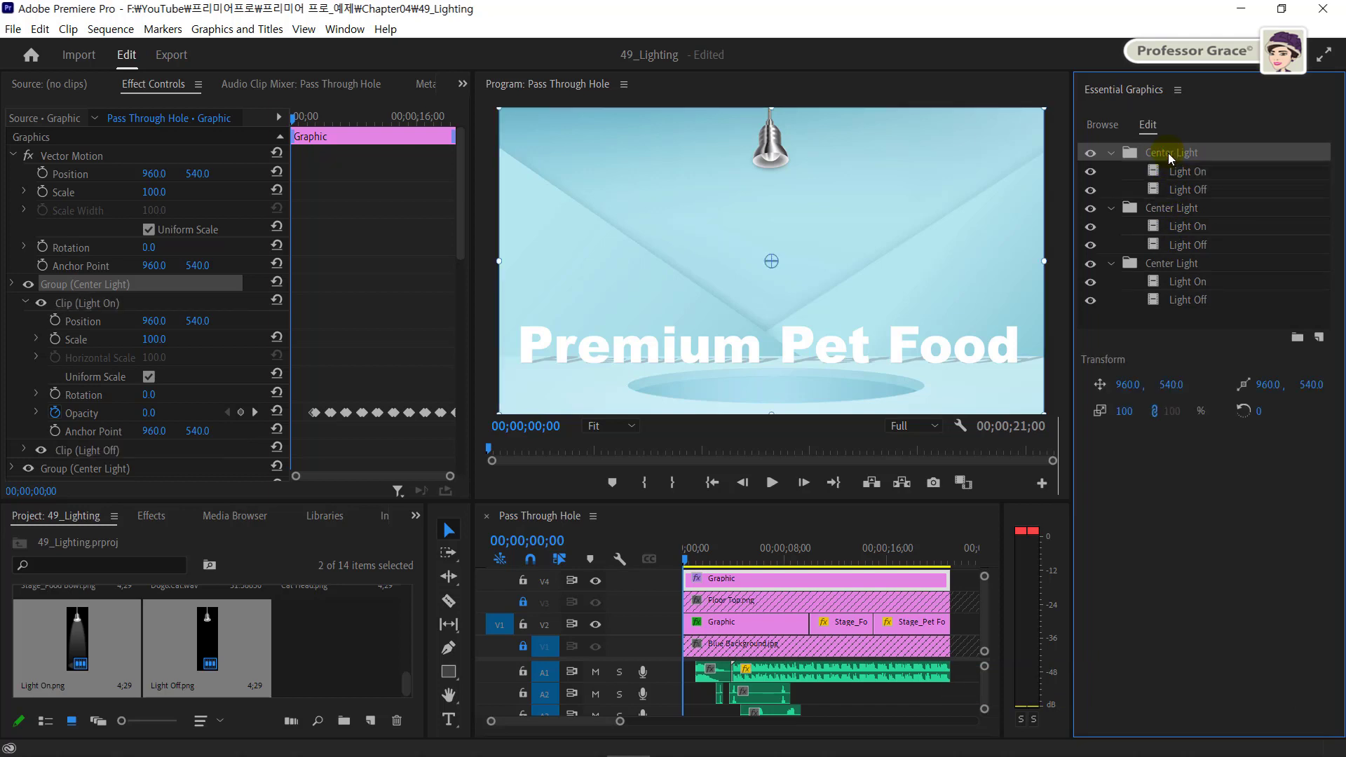
{"action": "double_click", "coordinate": [1167, 152]}
{"action": "left_click_drag", "start_coordinate": [1180, 151], "coordinate": [1122, 168]}
{"action": "type", "text": "Left"}
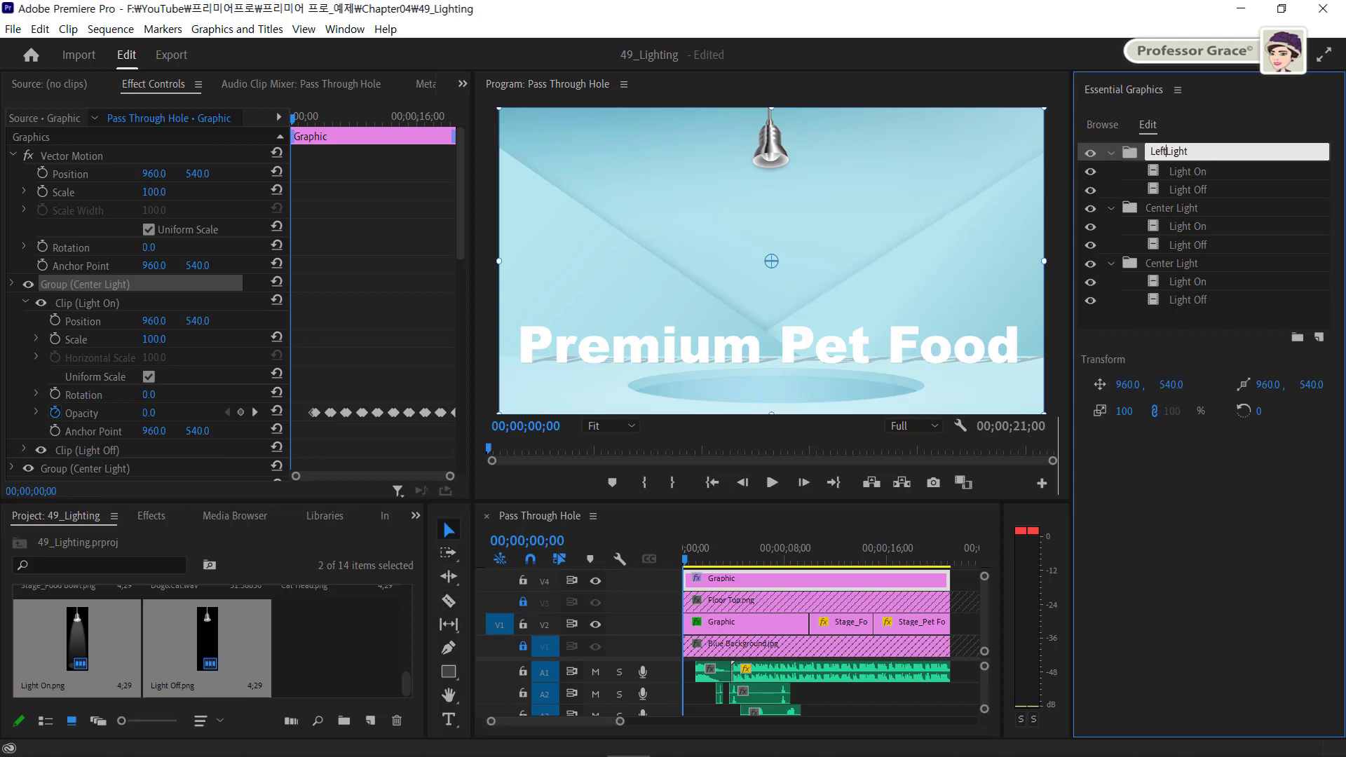
{"action": "key", "text": "Return"}
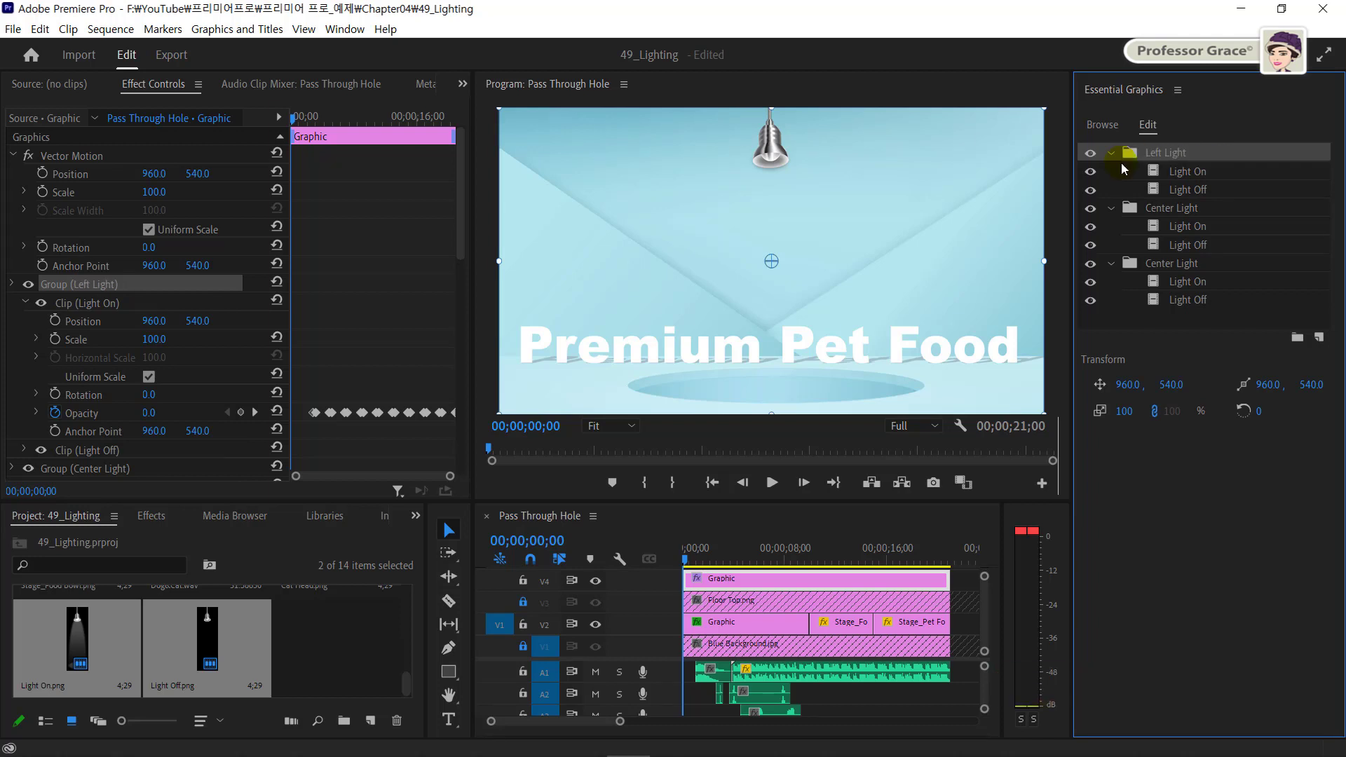
Step: Rename the lowest Center Light group as Right Light
{"action": "left_click", "coordinate": [1158, 262]}
{"action": "left_click", "coordinate": [1169, 261]}
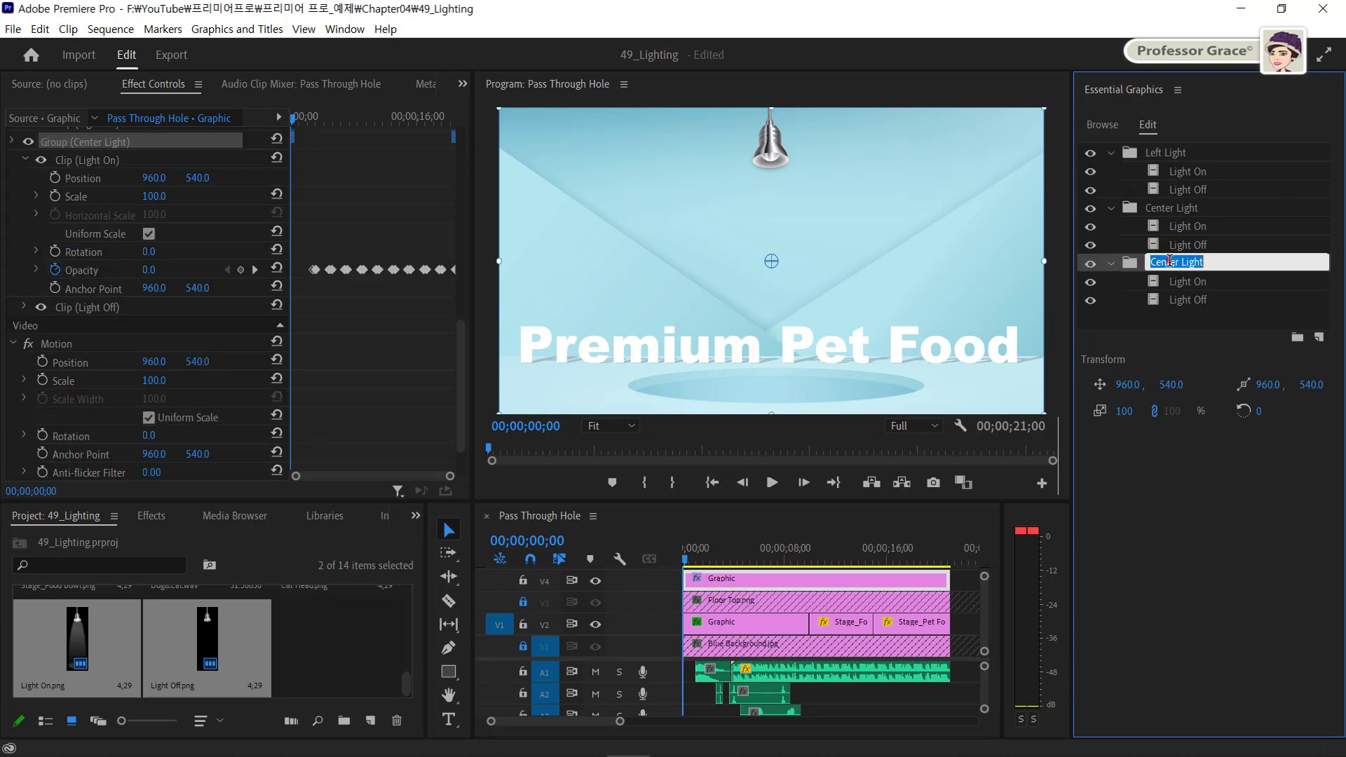
{"action": "left_click_drag", "start_coordinate": [1175, 263], "coordinate": [1123, 276]}
{"action": "key", "text": "Delete"}
{"action": "key", "text": "Delete"}
{"action": "type", "text": "Right"}
{"action": "key", "text": "Return"}
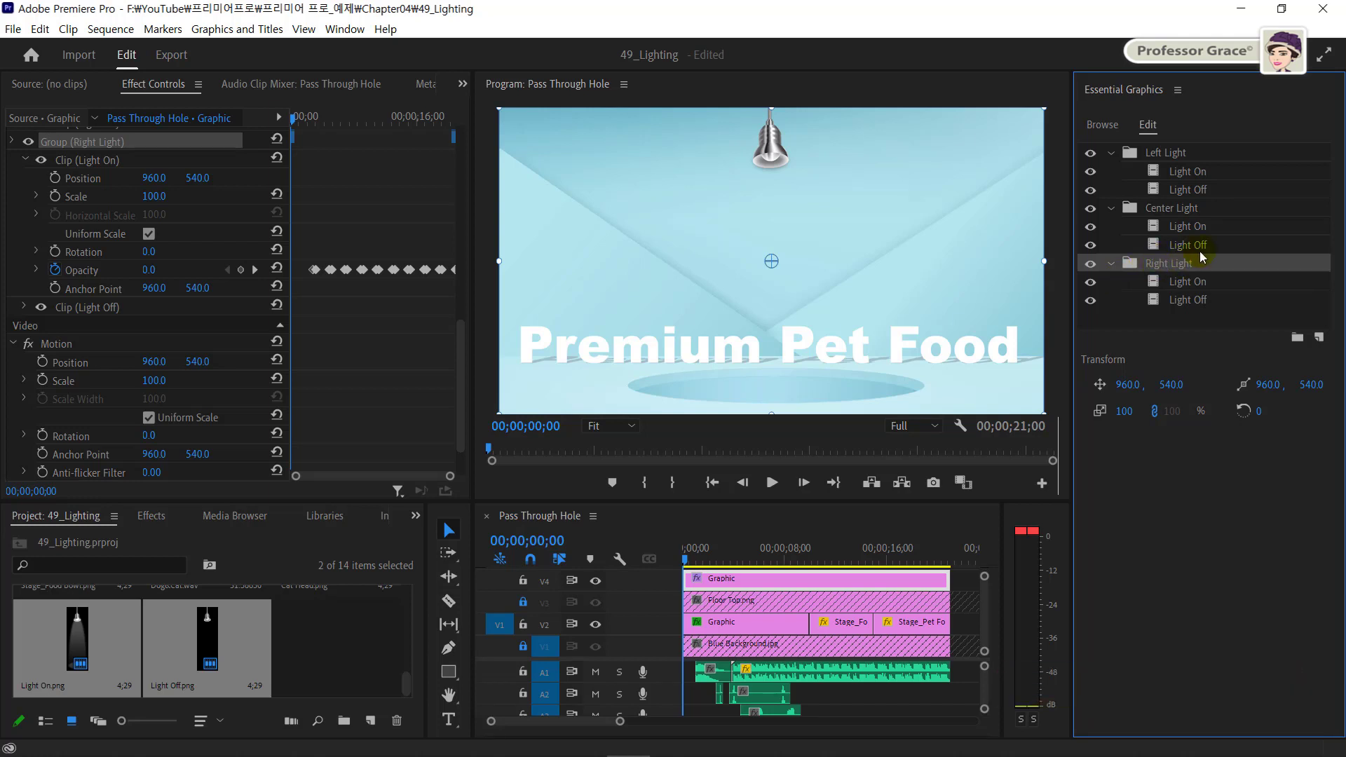
Step: Set the rotation of the Left Light group to -25°
{"action": "left_click", "coordinate": [1179, 153]}
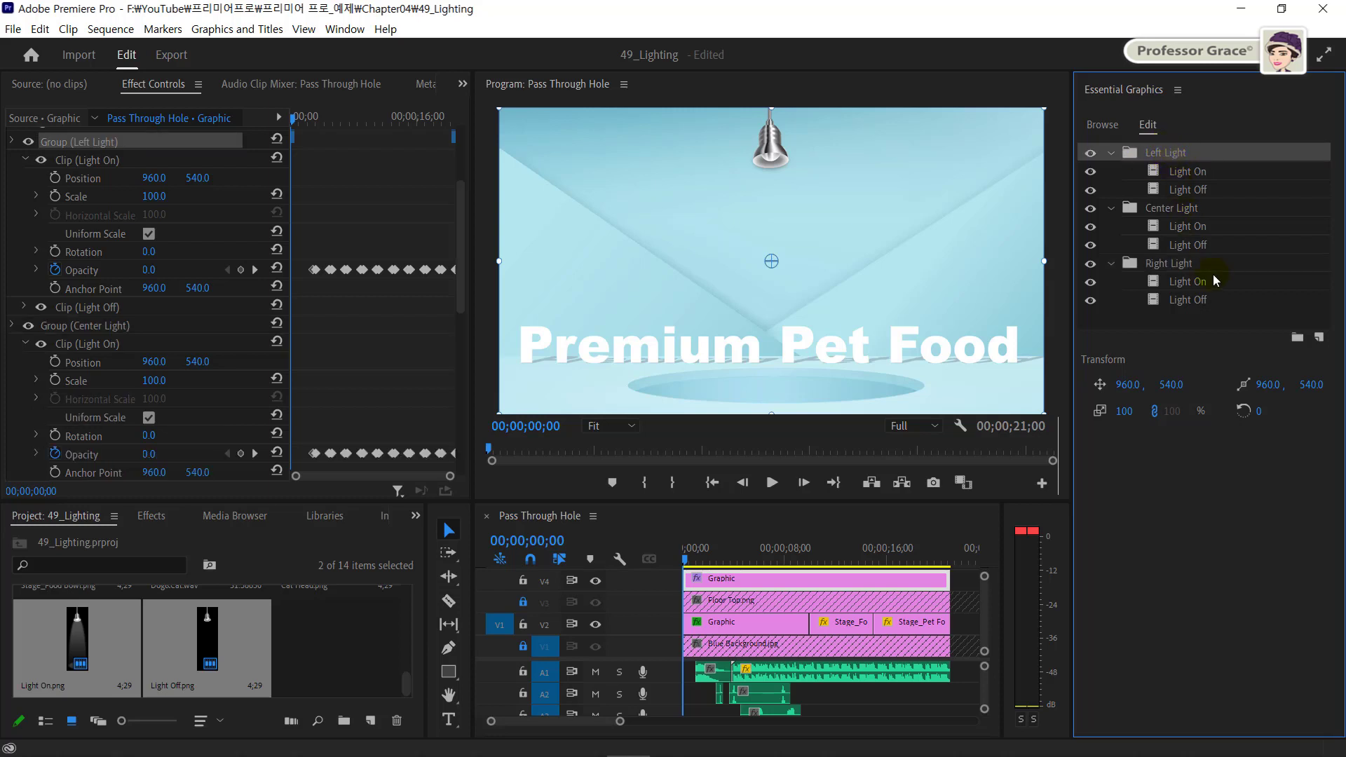
{"action": "left_click", "coordinate": [1260, 411]}
{"action": "type", "text": "-25"}
{"action": "key", "text": "Return"}
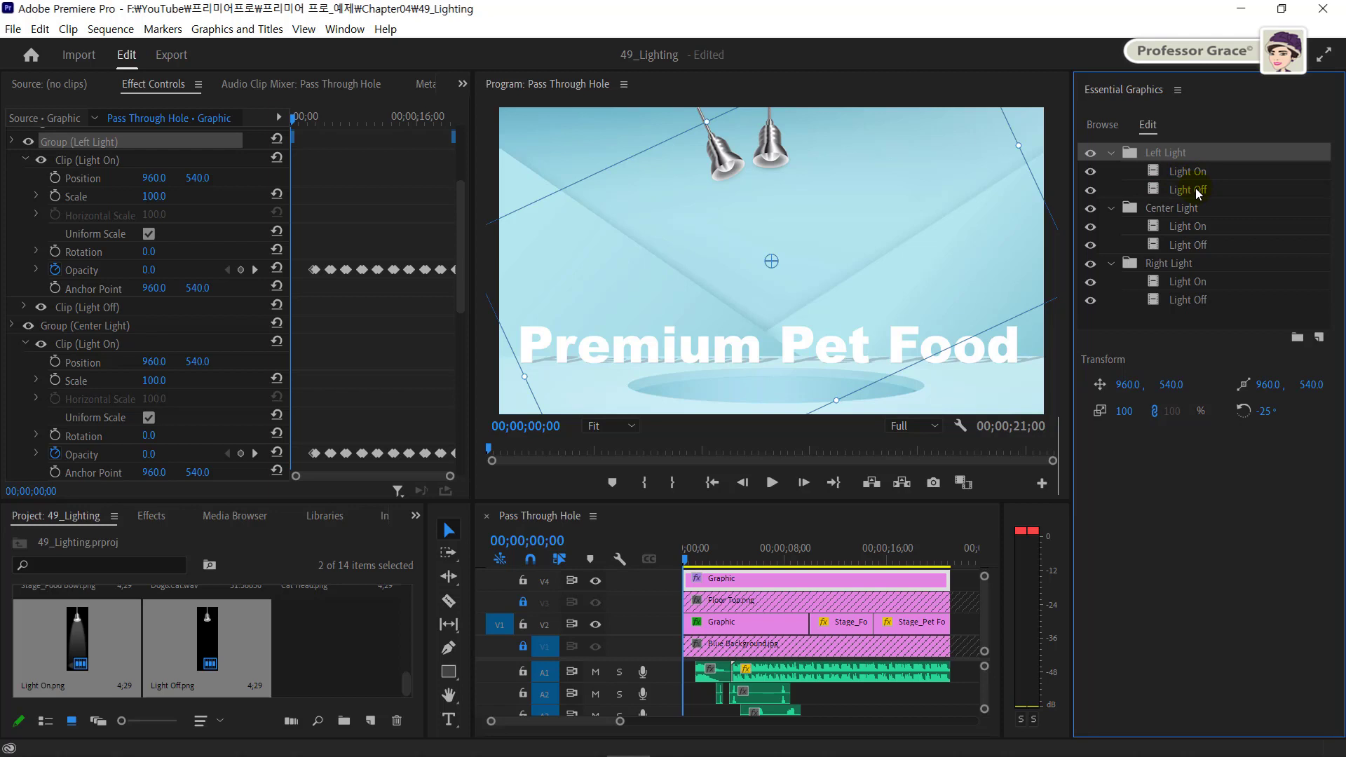
Step: Show the guides over the program preview and move the Left Light group to position 667, 517
{"action": "left_click", "coordinate": [960, 427]}
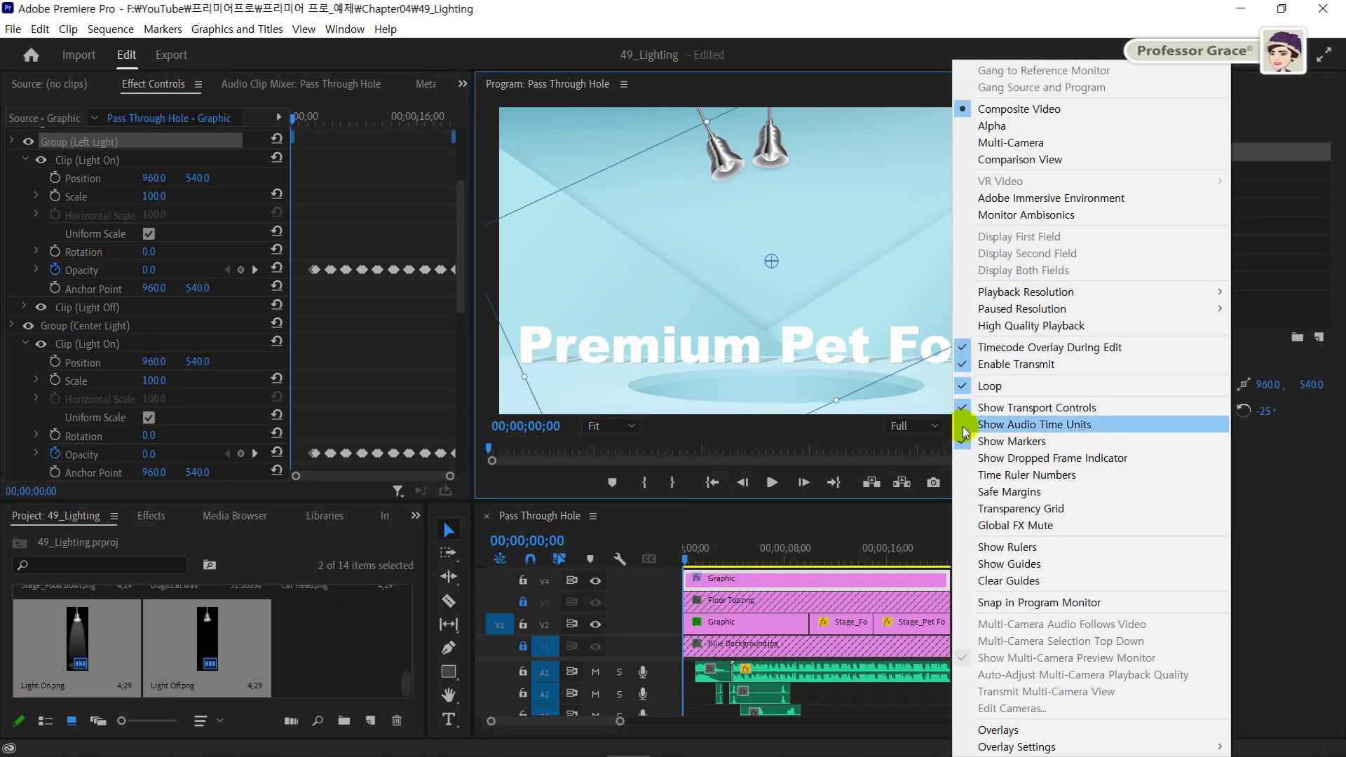
{"action": "left_click", "coordinate": [982, 565]}
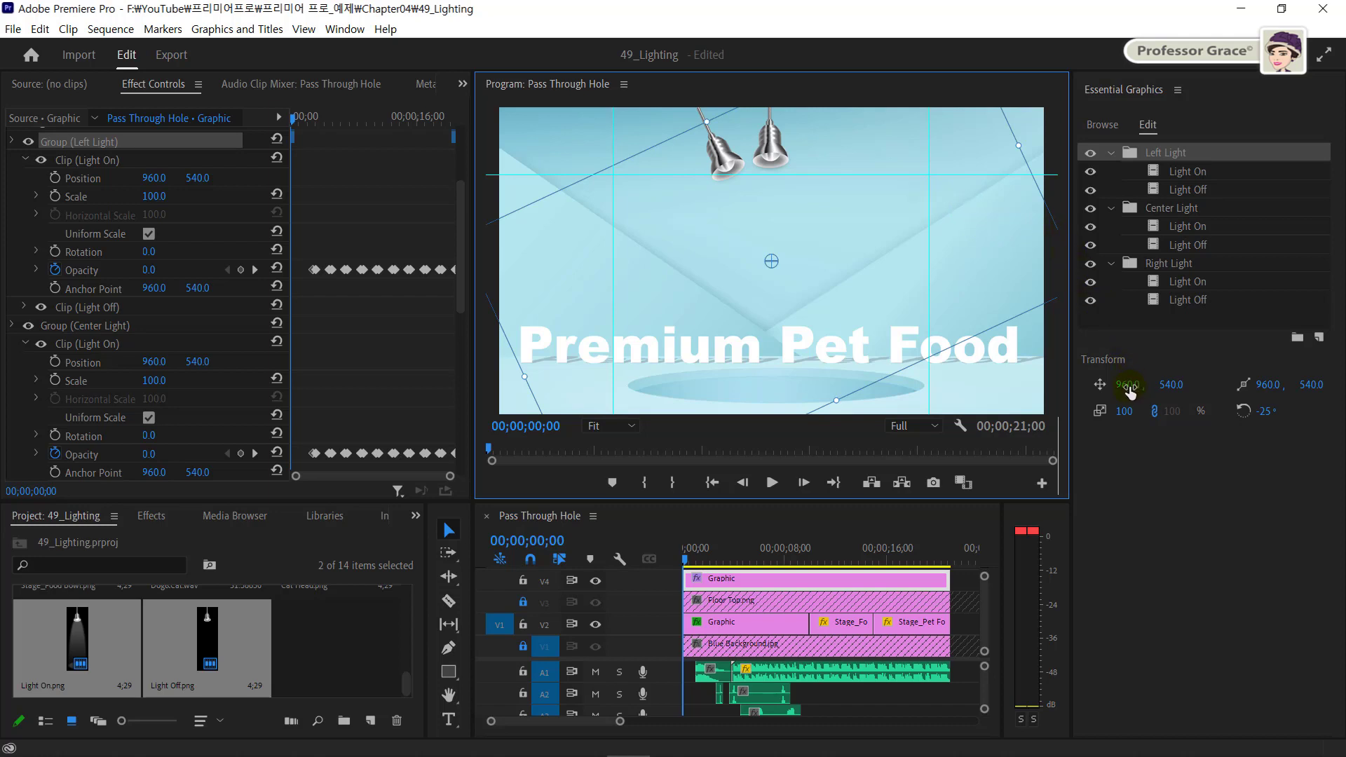
{"action": "left_click_drag", "start_coordinate": [1128, 387], "coordinate": [923, 388]}
{"action": "left_click_drag", "start_coordinate": [1180, 391], "coordinate": [1163, 390]}
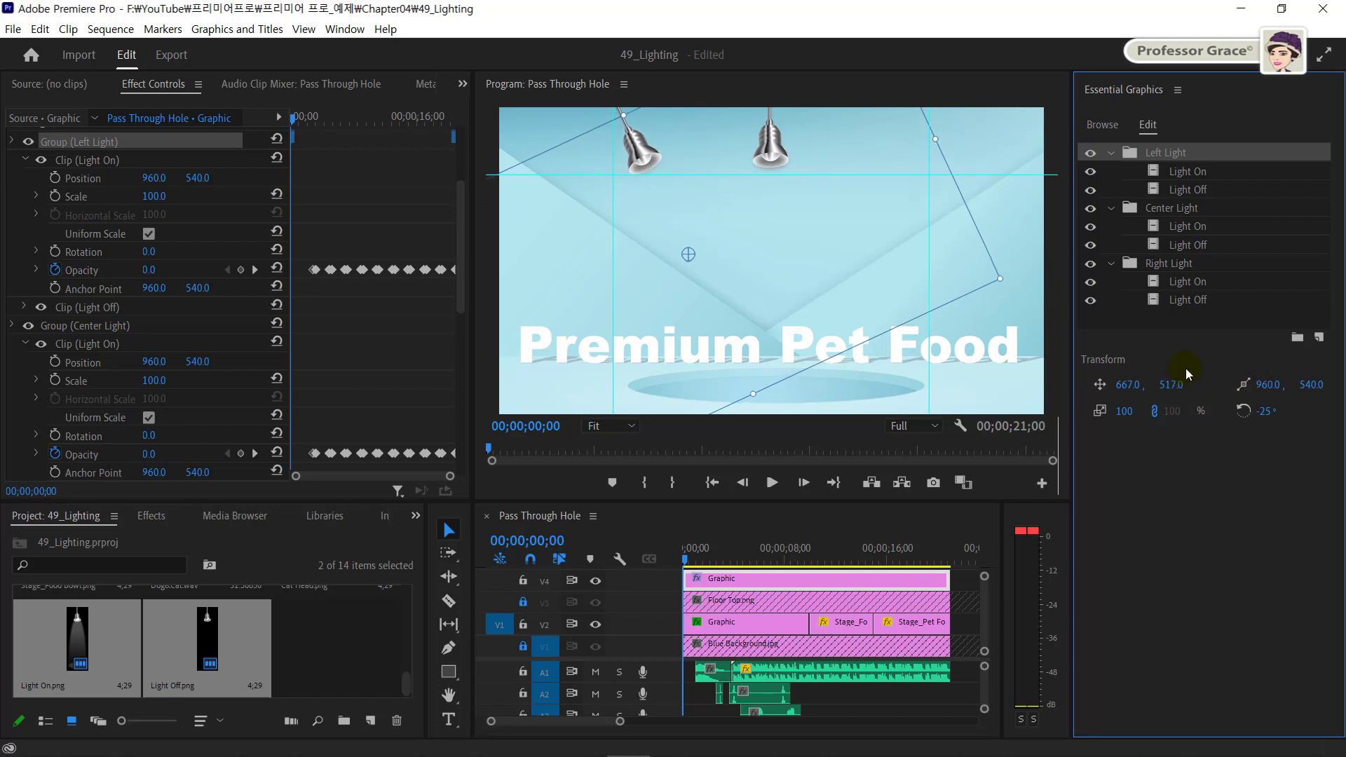
Step: Set the rotation of the Right Light group to 25°
{"action": "left_click", "coordinate": [1173, 265]}
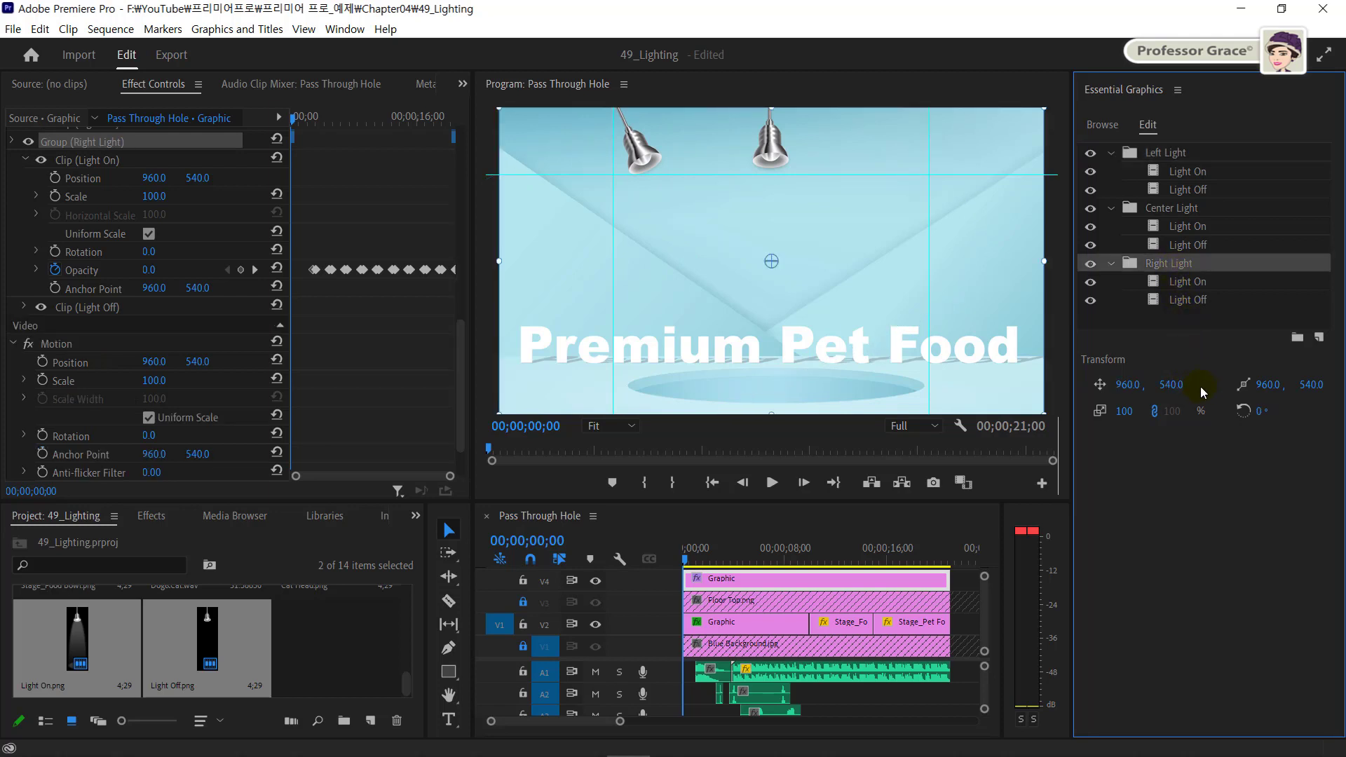
{"action": "left_click", "coordinate": [1258, 412]}
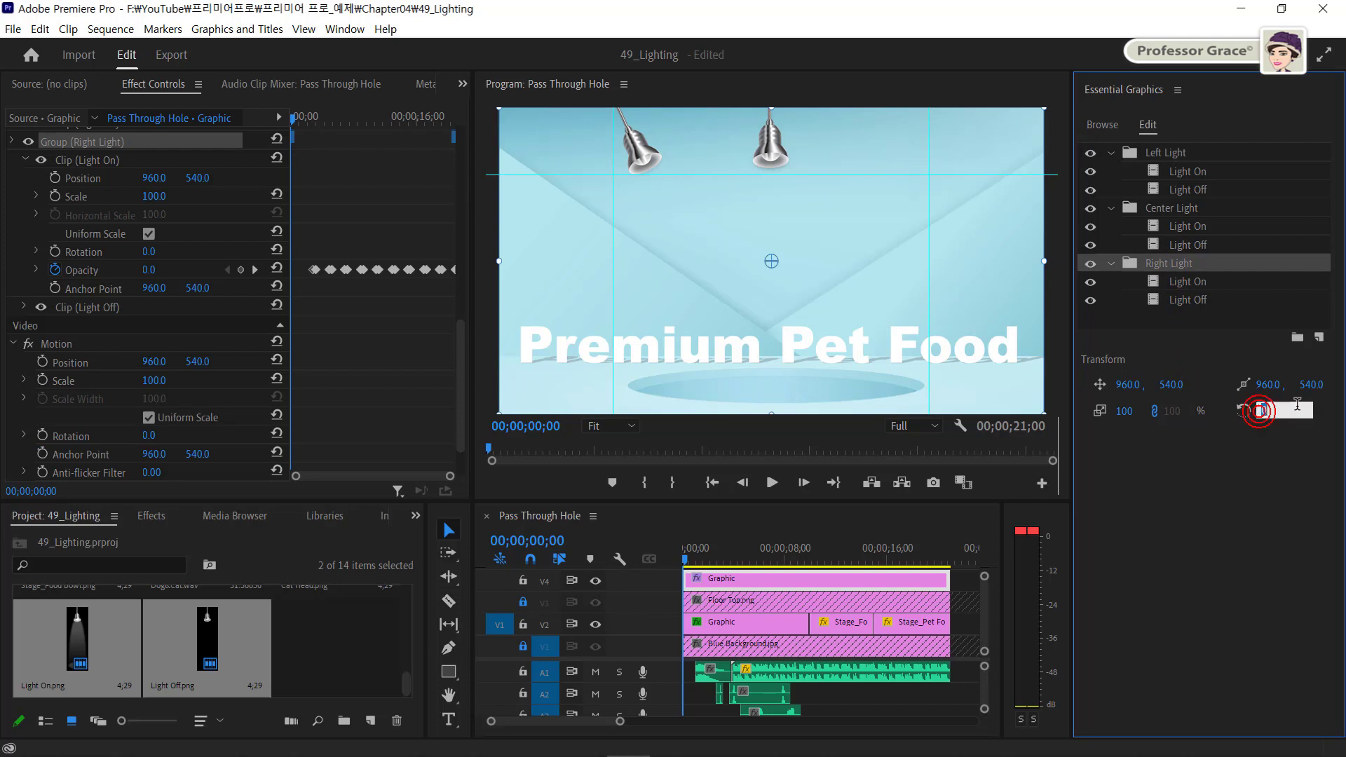
{"action": "type", "text": "25"}
{"action": "key", "text": "Return"}
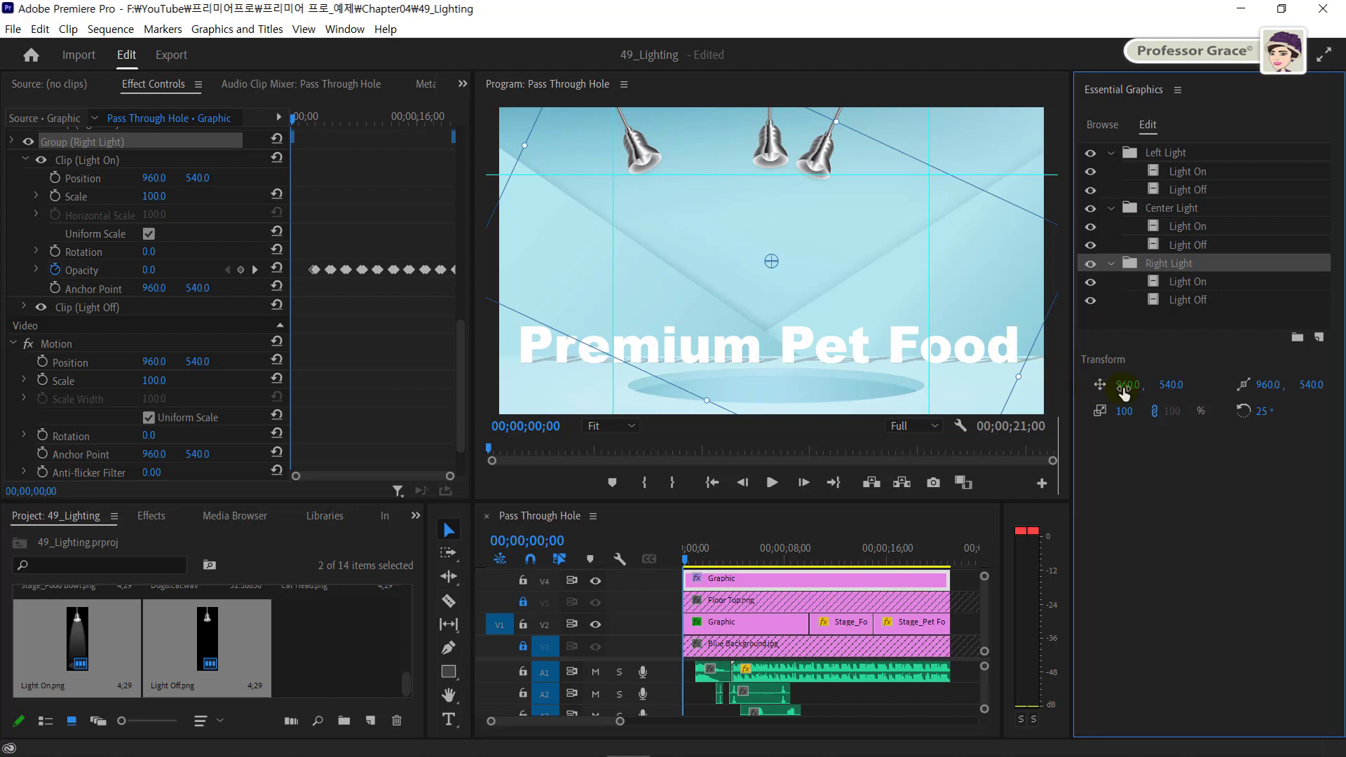
Step: Move the Right Light group to position 1266, 517 and hide the guides over the program preview
{"action": "left_click_drag", "start_coordinate": [1124, 389], "coordinate": [1340, 389]}
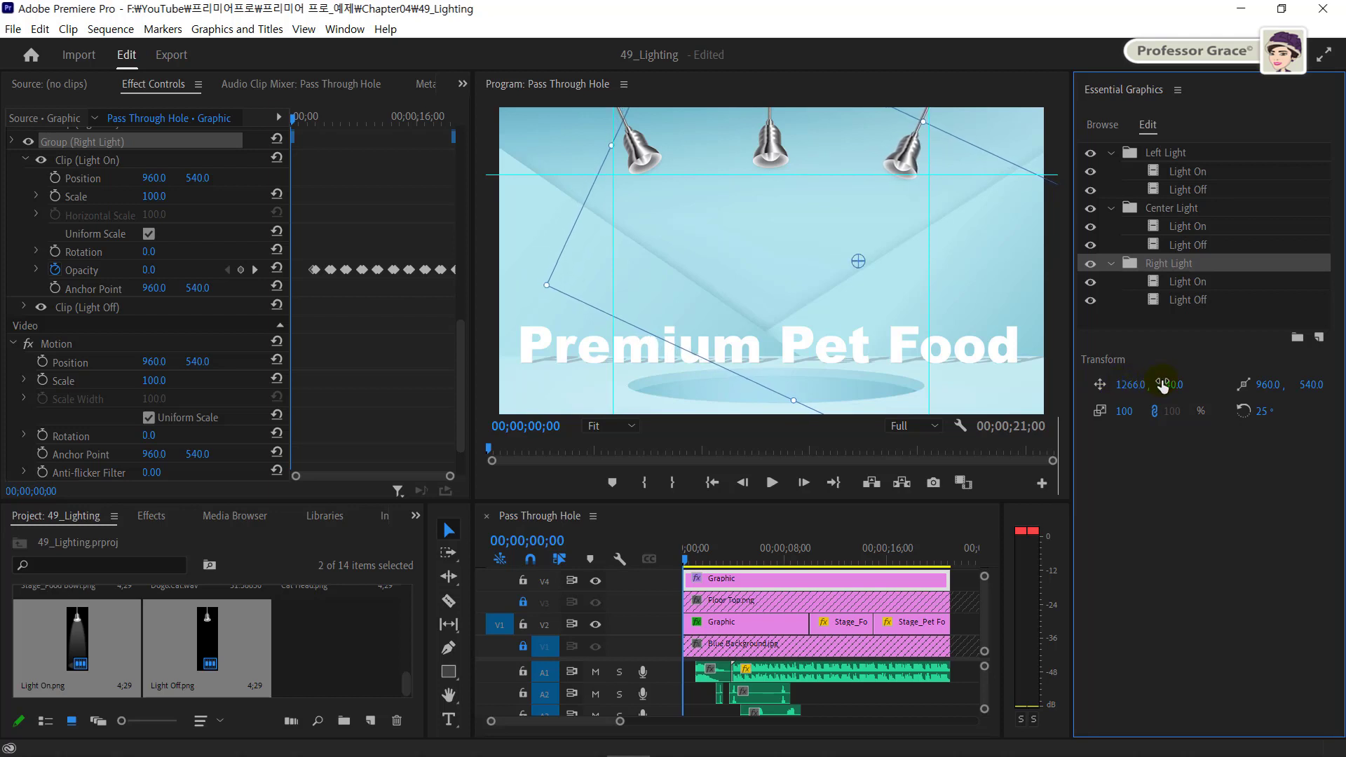
{"action": "left_click_drag", "start_coordinate": [1163, 385], "coordinate": [1147, 384]}
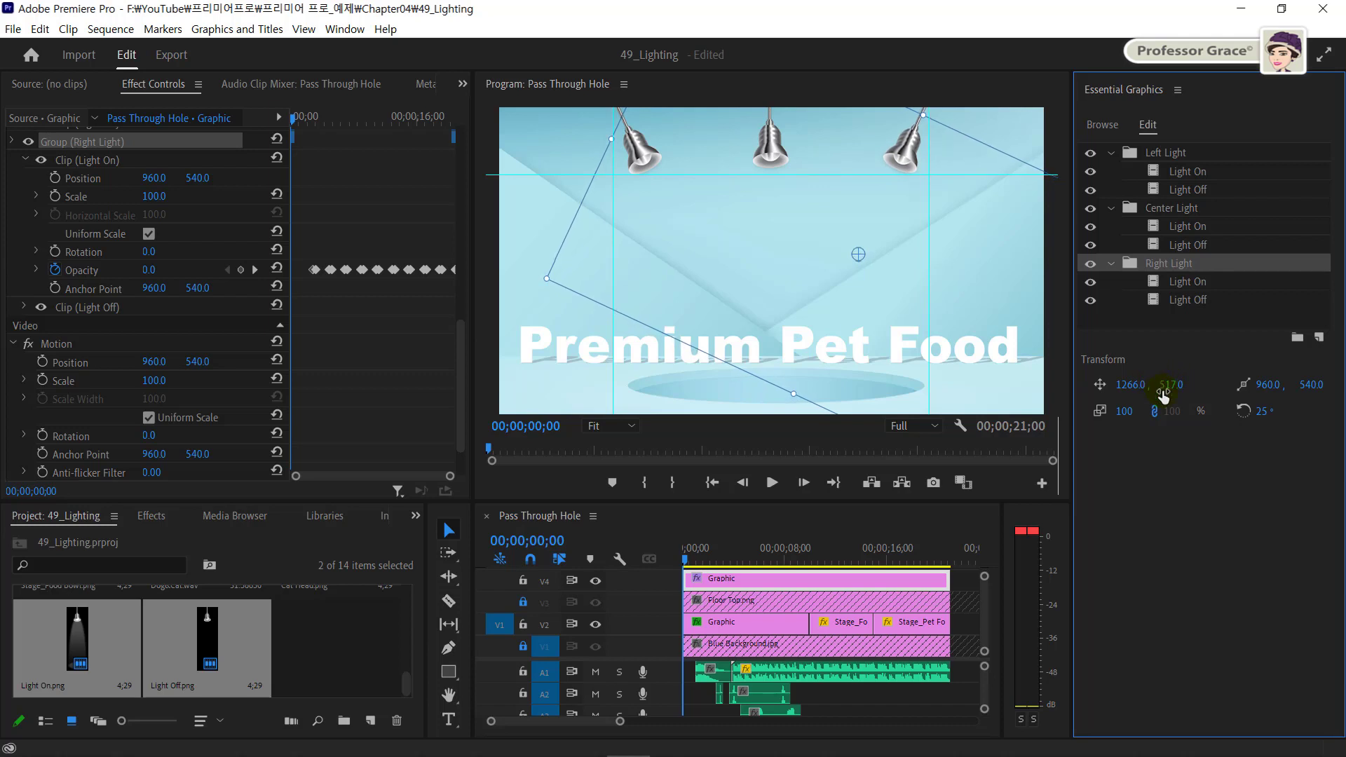
{"action": "left_click", "coordinate": [965, 430]}
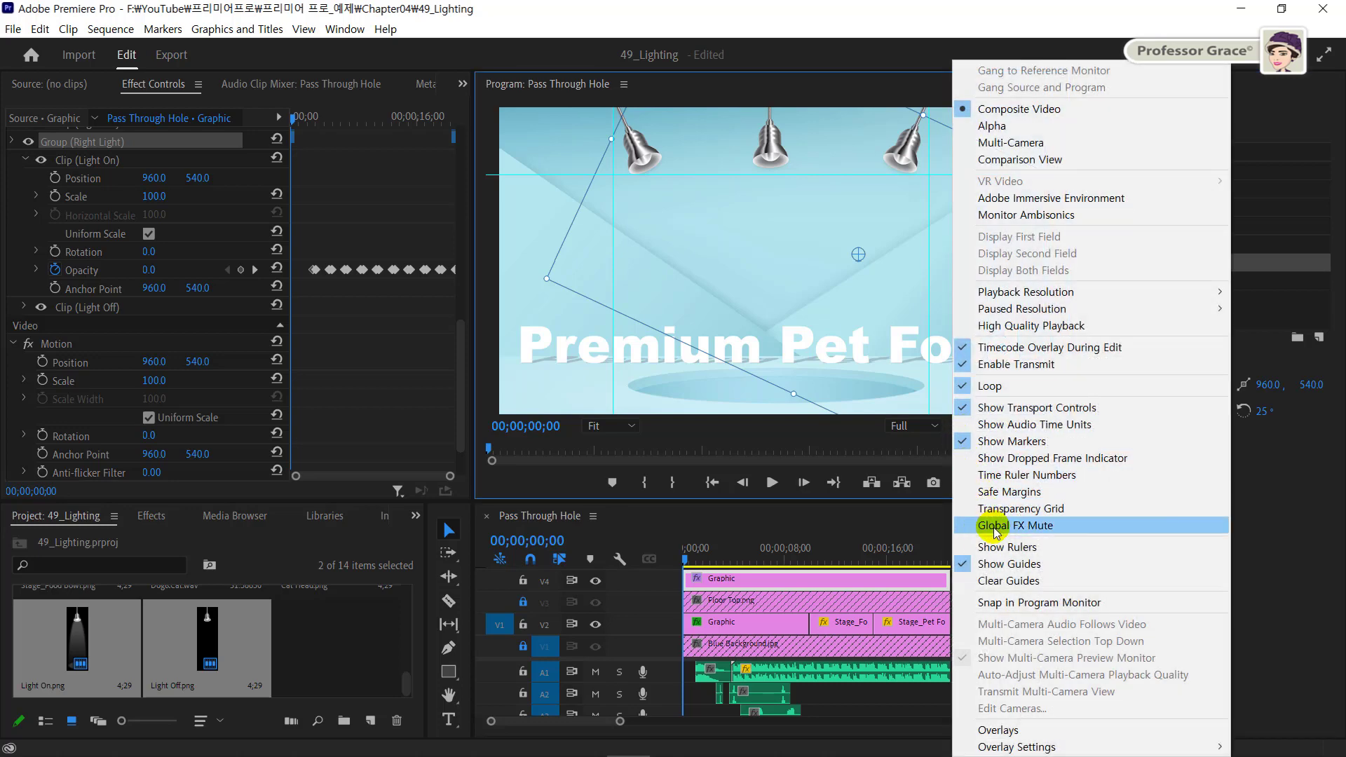
{"action": "left_click", "coordinate": [1004, 563]}
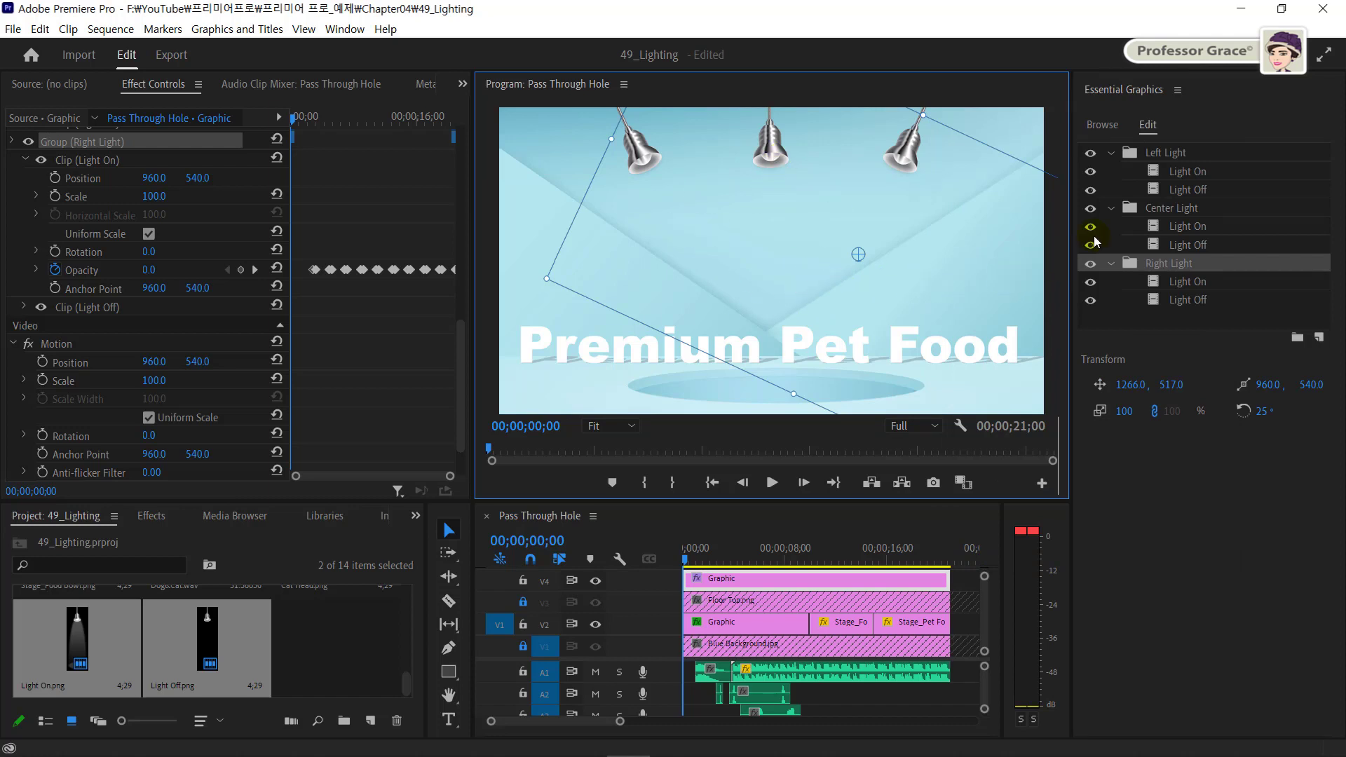
Step: Move the anchor points of the Left Light and Right Light groups to the tops of their lamps, at about 952, -58 and 955, -62
{"action": "left_click", "coordinate": [1163, 150]}
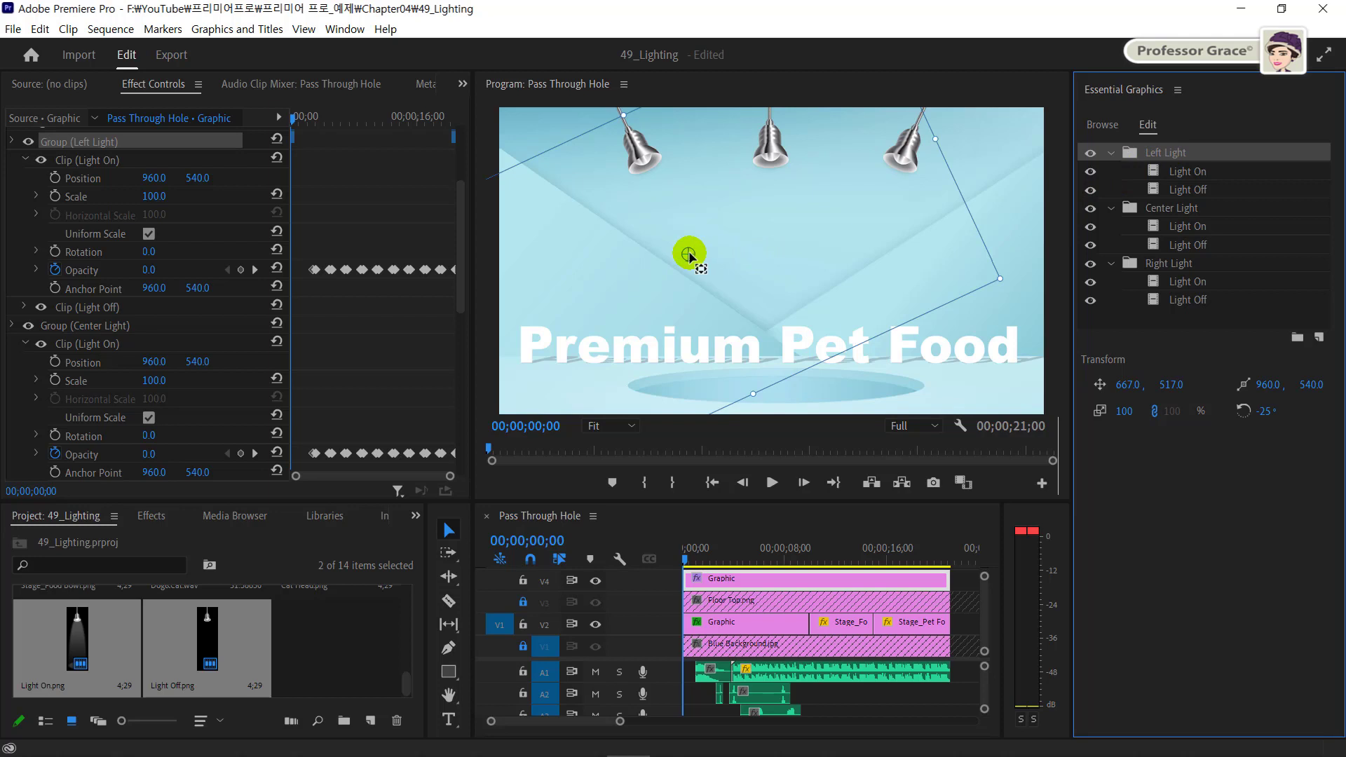
{"action": "left_click_drag", "start_coordinate": [690, 253], "coordinate": [610, 103]}
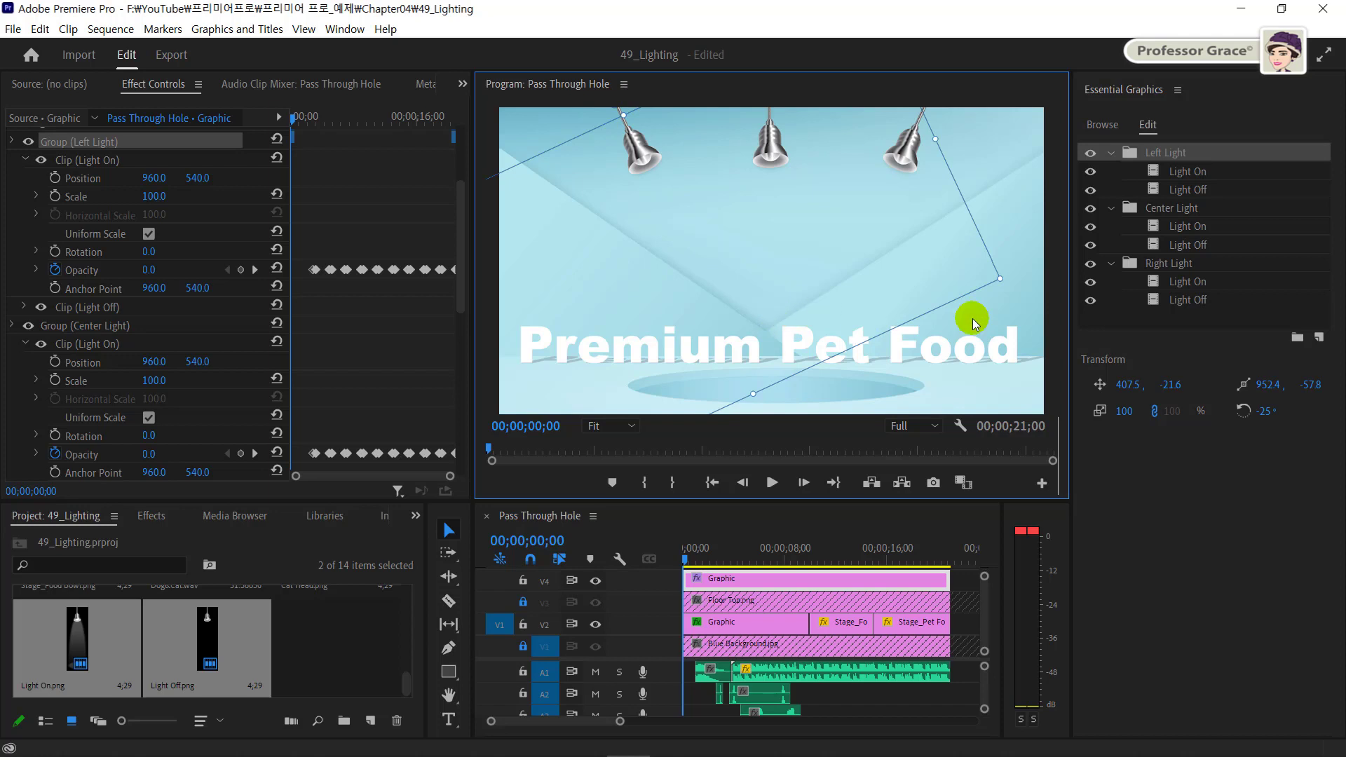
{"action": "left_click", "coordinate": [1168, 263]}
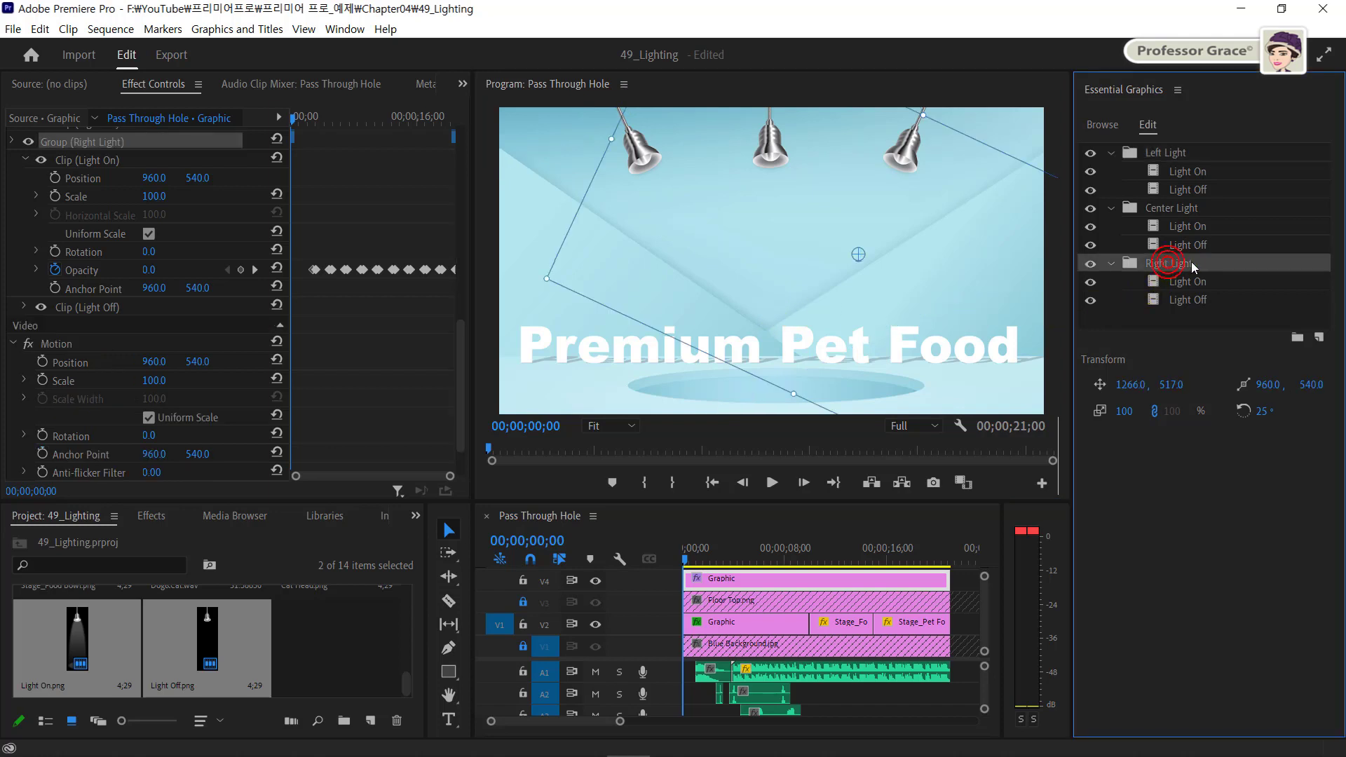
{"action": "left_click", "coordinate": [858, 256]}
{"action": "left_click_drag", "start_coordinate": [859, 255], "coordinate": [929, 104]}
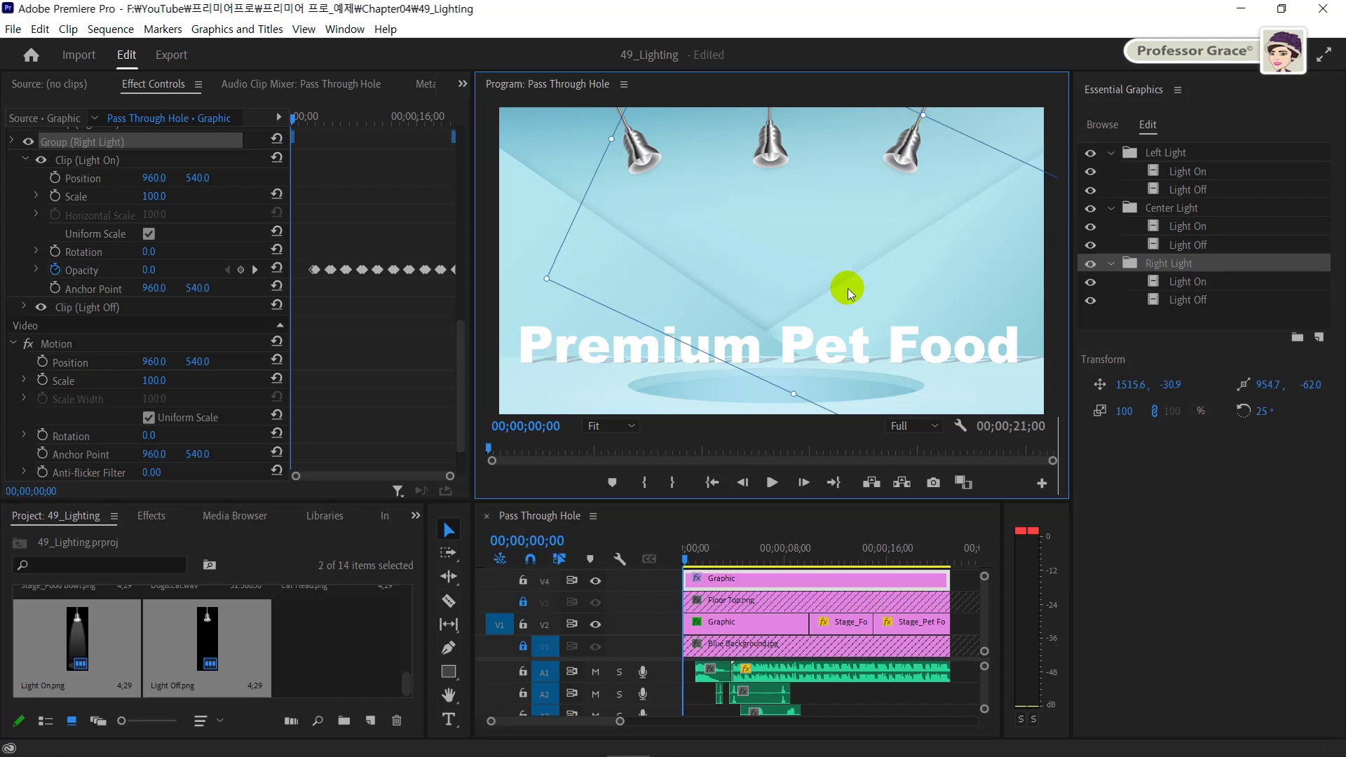
Step: Keyframe the Right Light group's rotation at 25° at the 3-second mark
{"action": "left_click", "coordinate": [548, 541]}
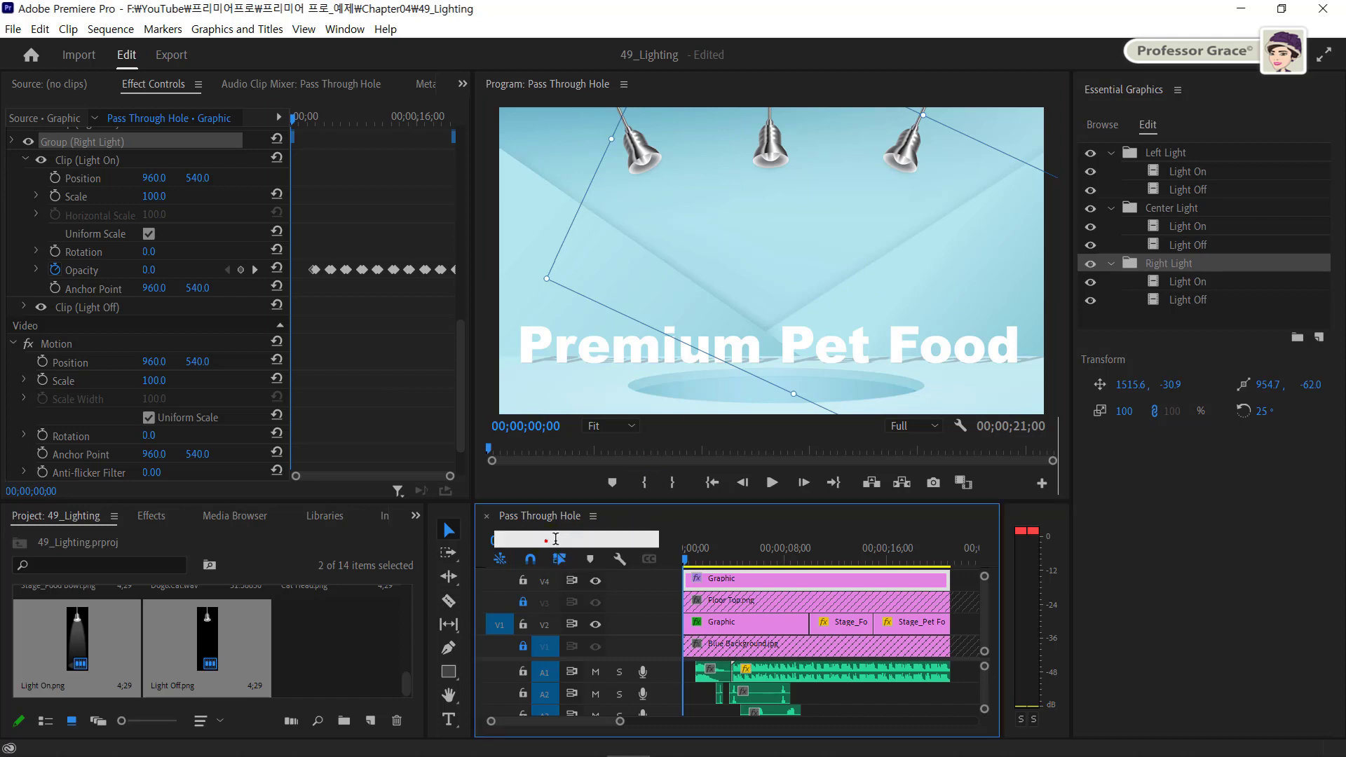
{"action": "type", "text": "3."}
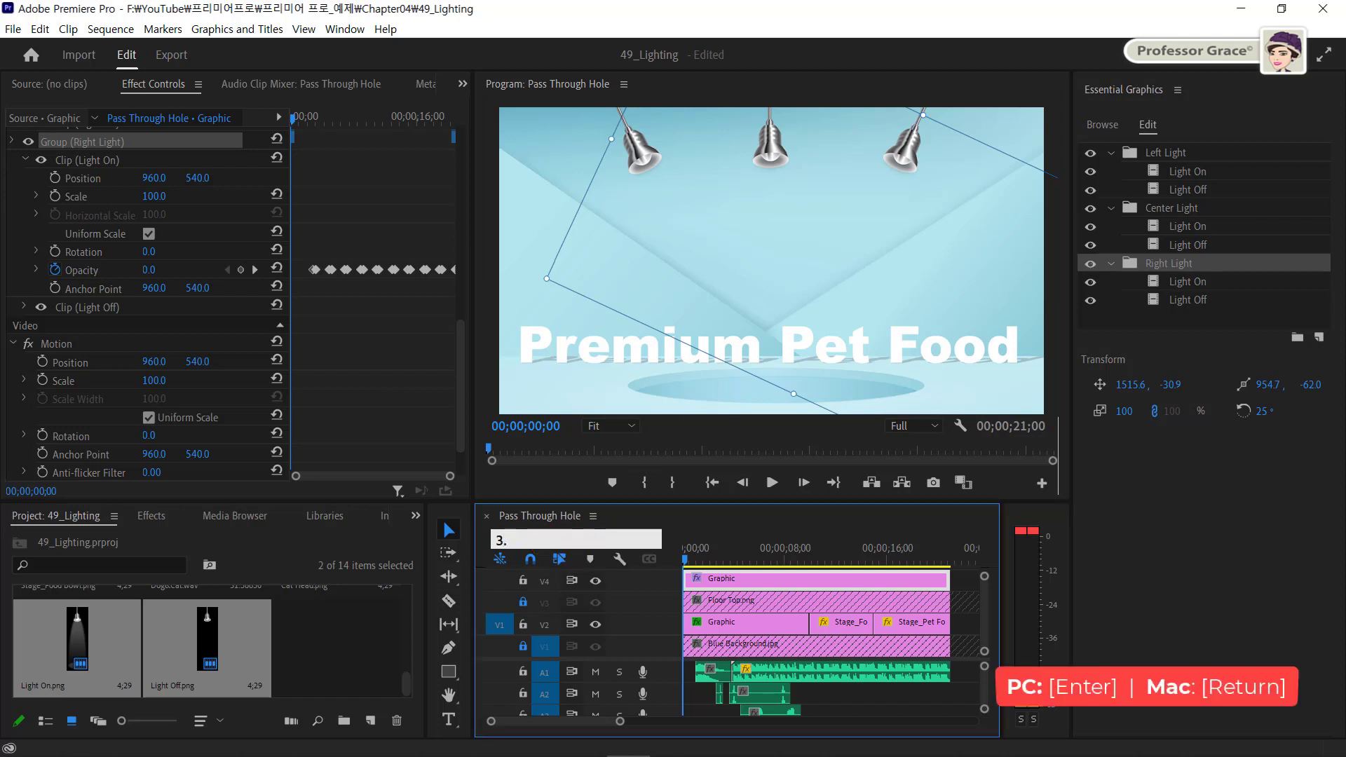
{"action": "key", "text": "Return"}
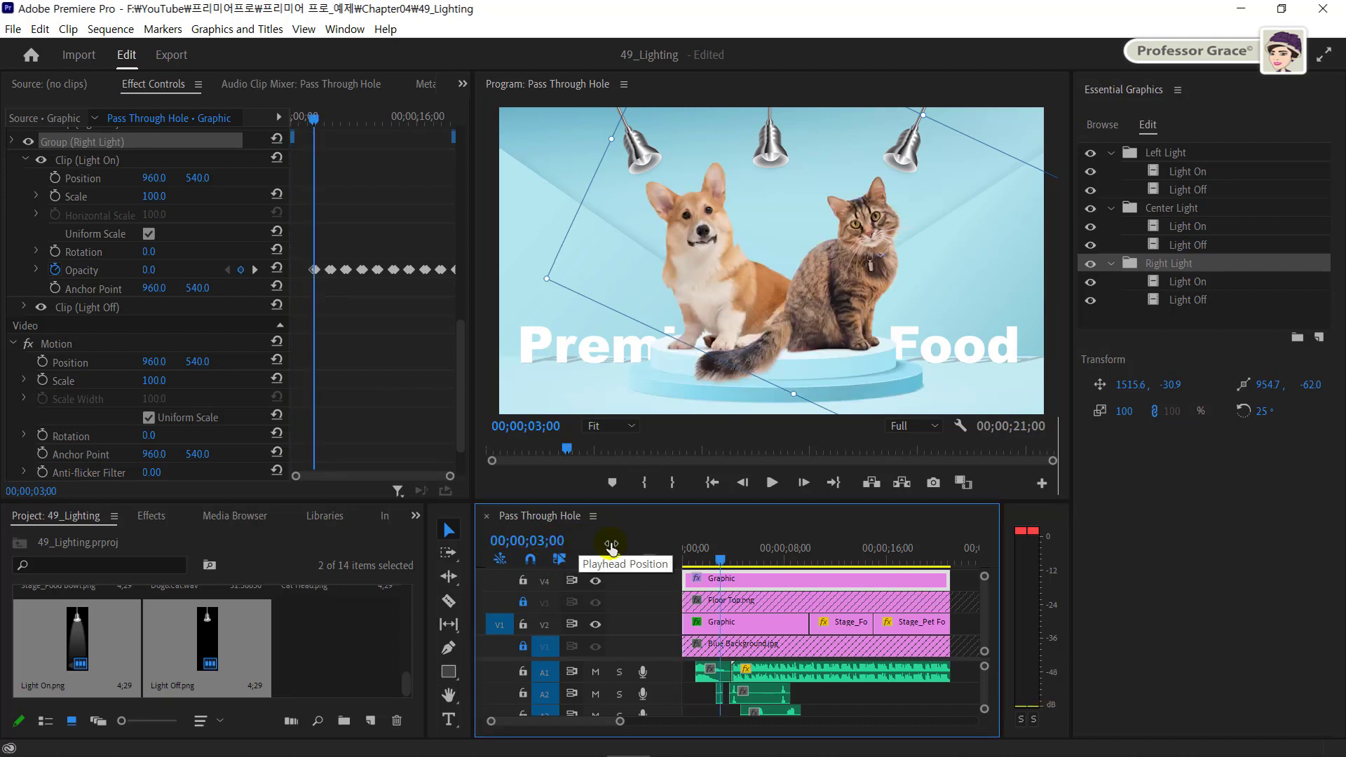
{"action": "left_click", "coordinate": [729, 581]}
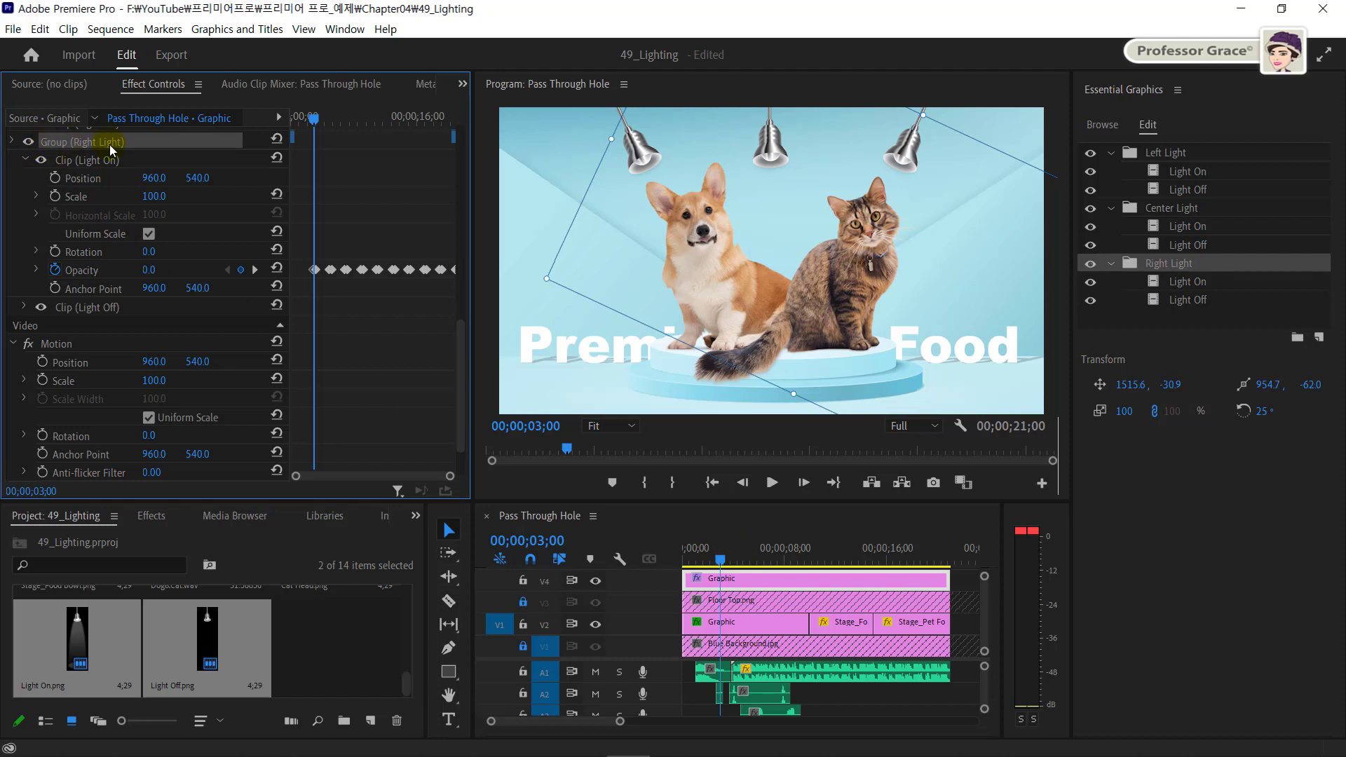
{"action": "left_click", "coordinate": [11, 142]}
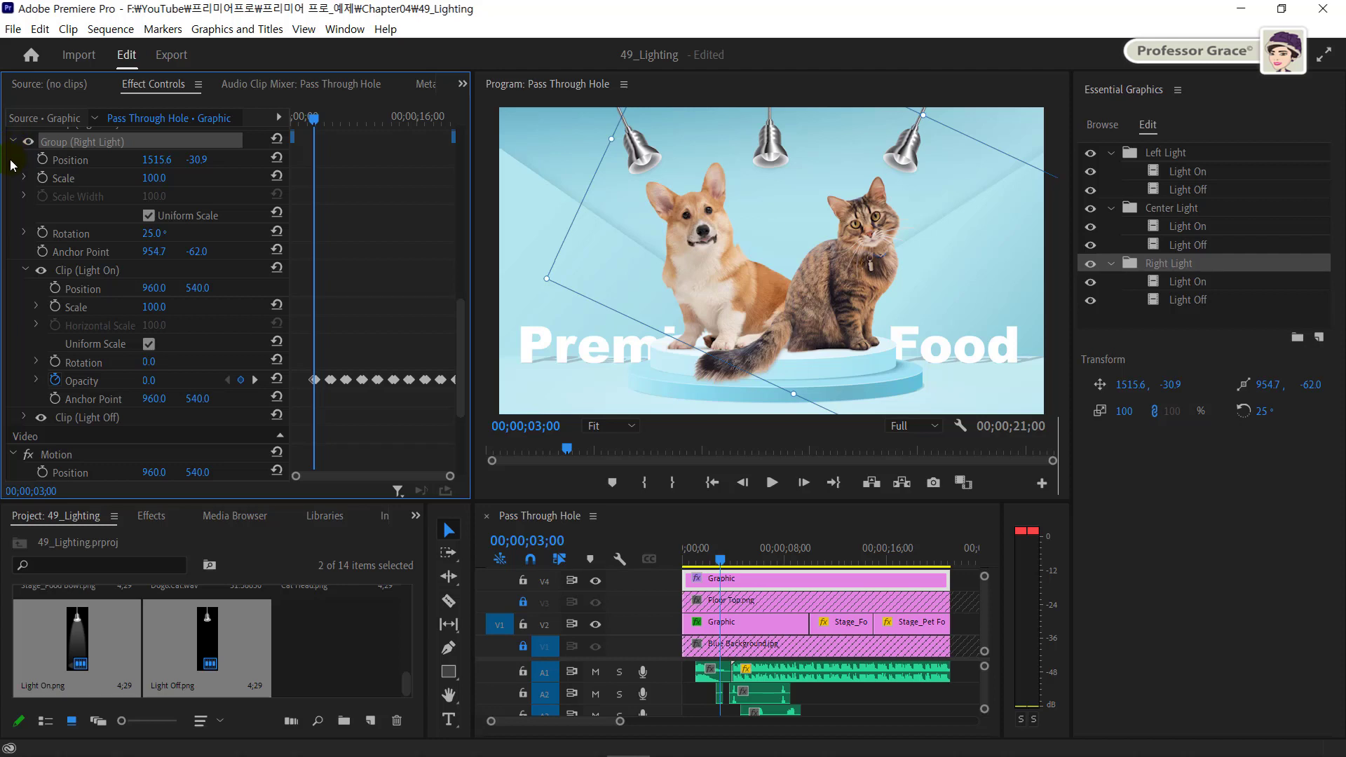
{"action": "left_click", "coordinate": [43, 234]}
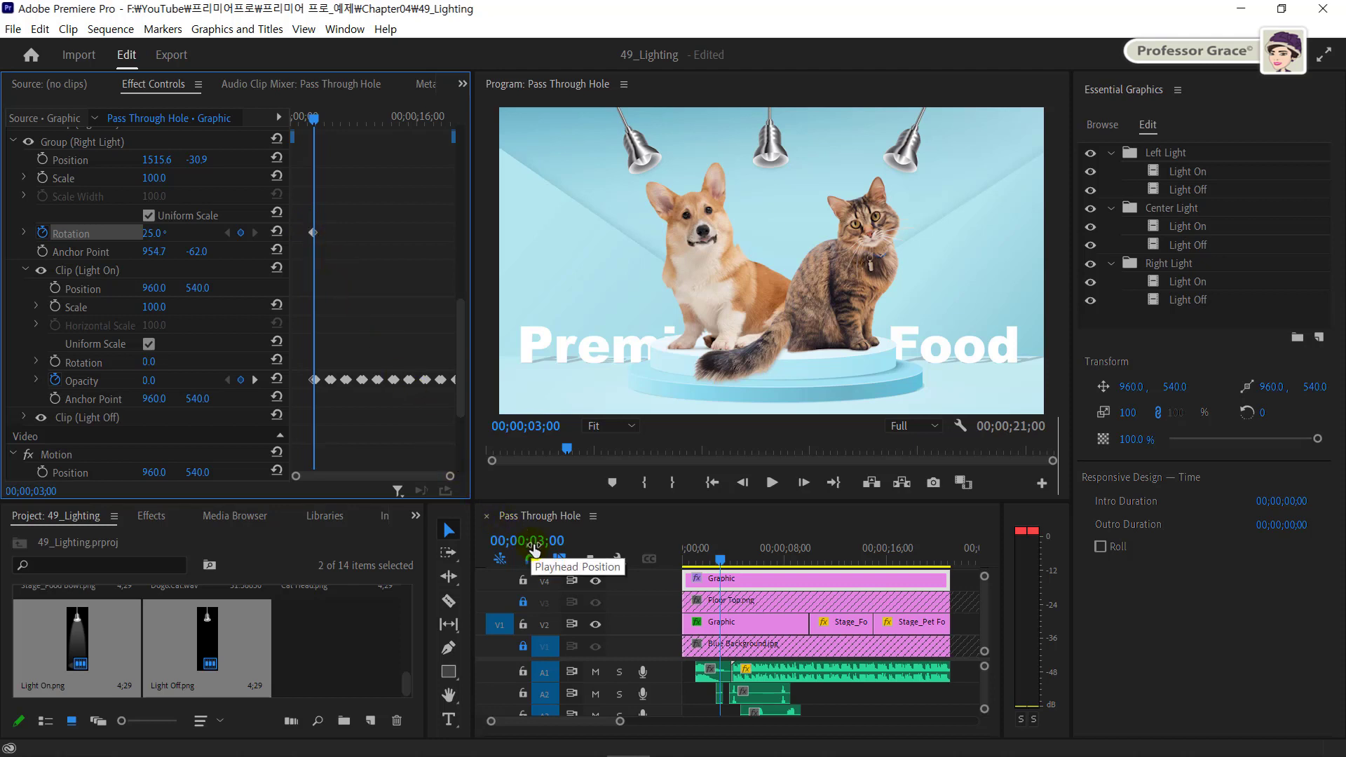
Step: Keyframe the Right Light group's rotation at -25° at the 5-second mark
{"action": "left_click", "coordinate": [534, 545]}
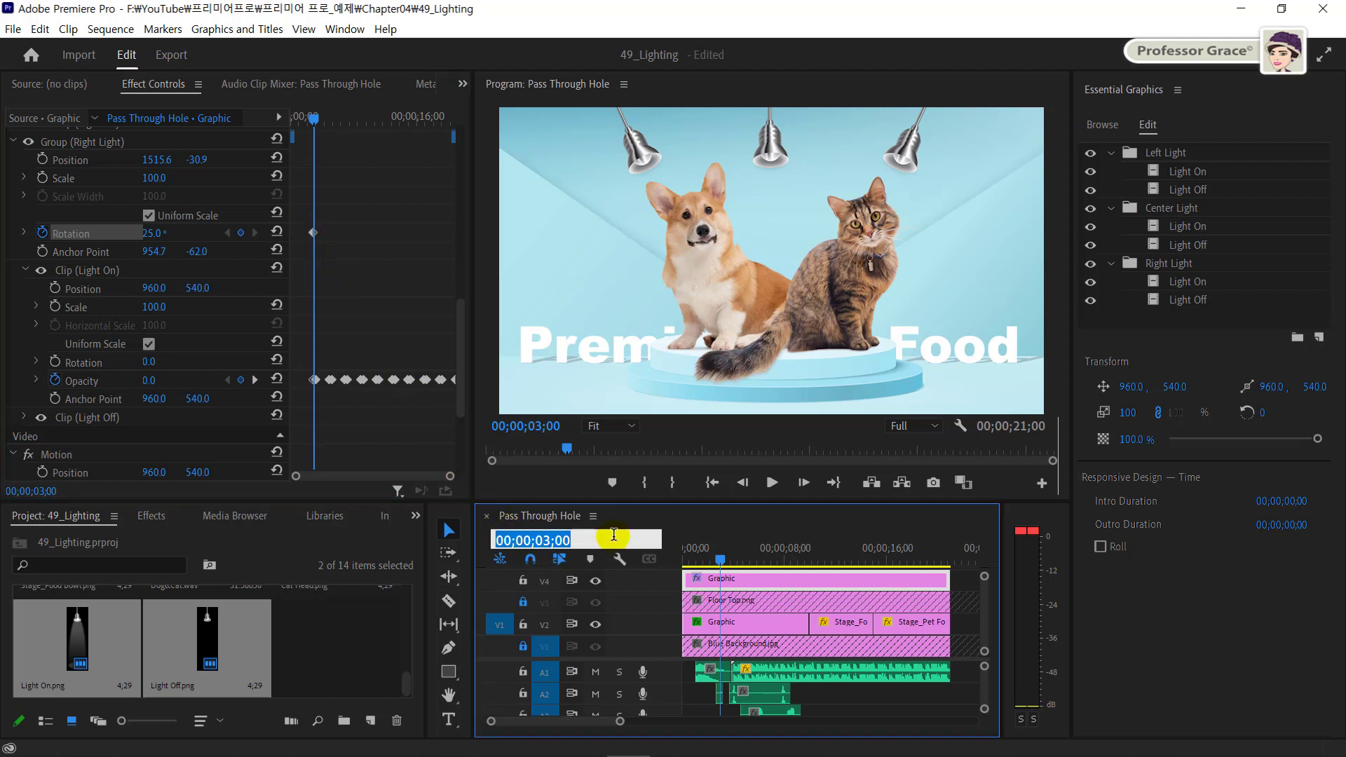
{"action": "type", "text": "5."}
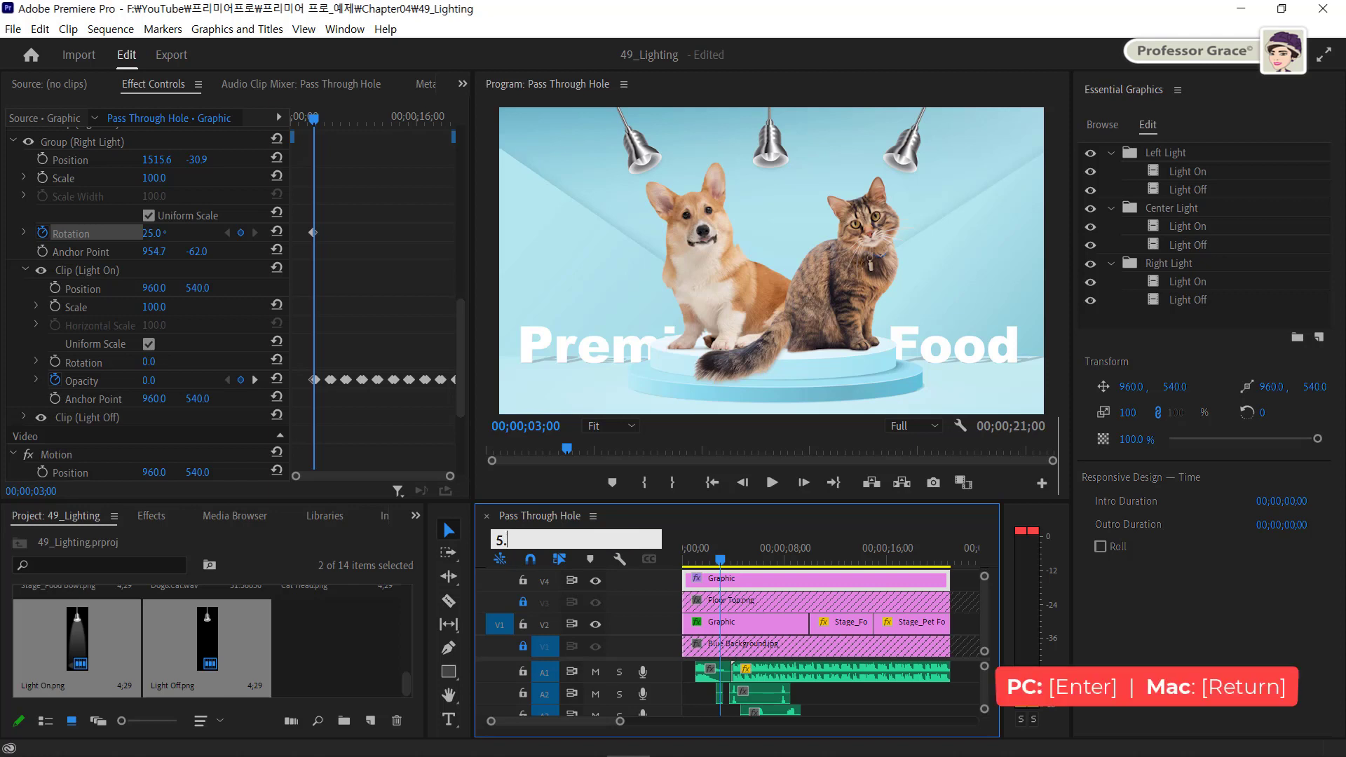
{"action": "key", "text": "Return"}
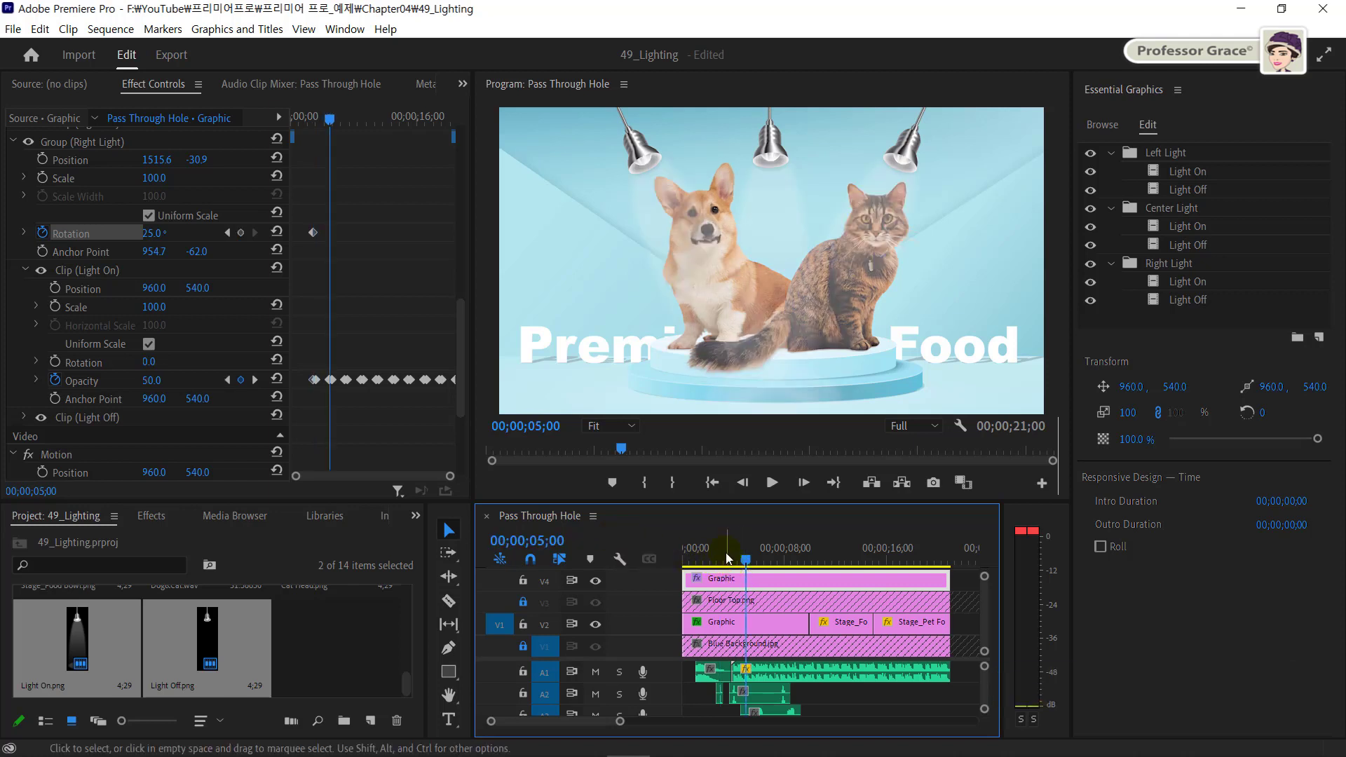
{"action": "key", "text": "m"}
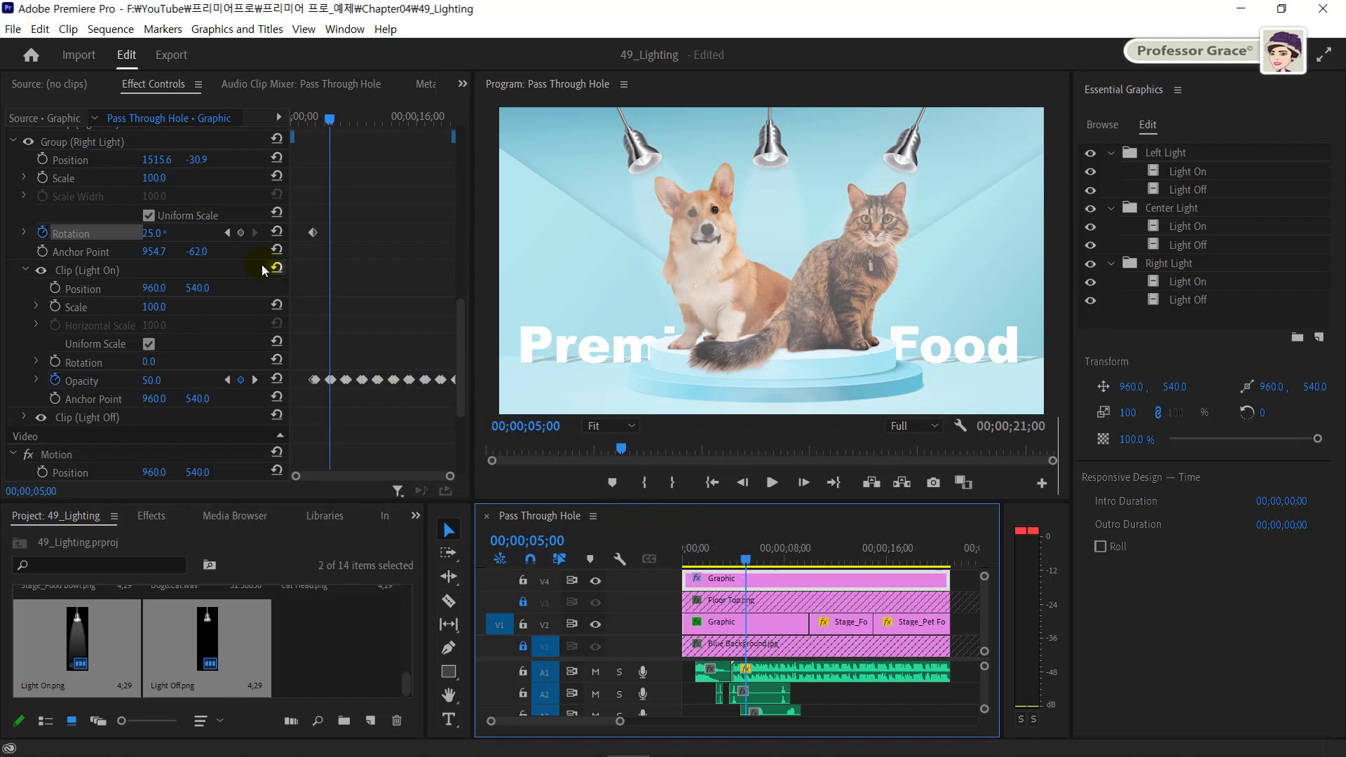
{"action": "left_click", "coordinate": [156, 233]}
{"action": "type", "text": "-25"}
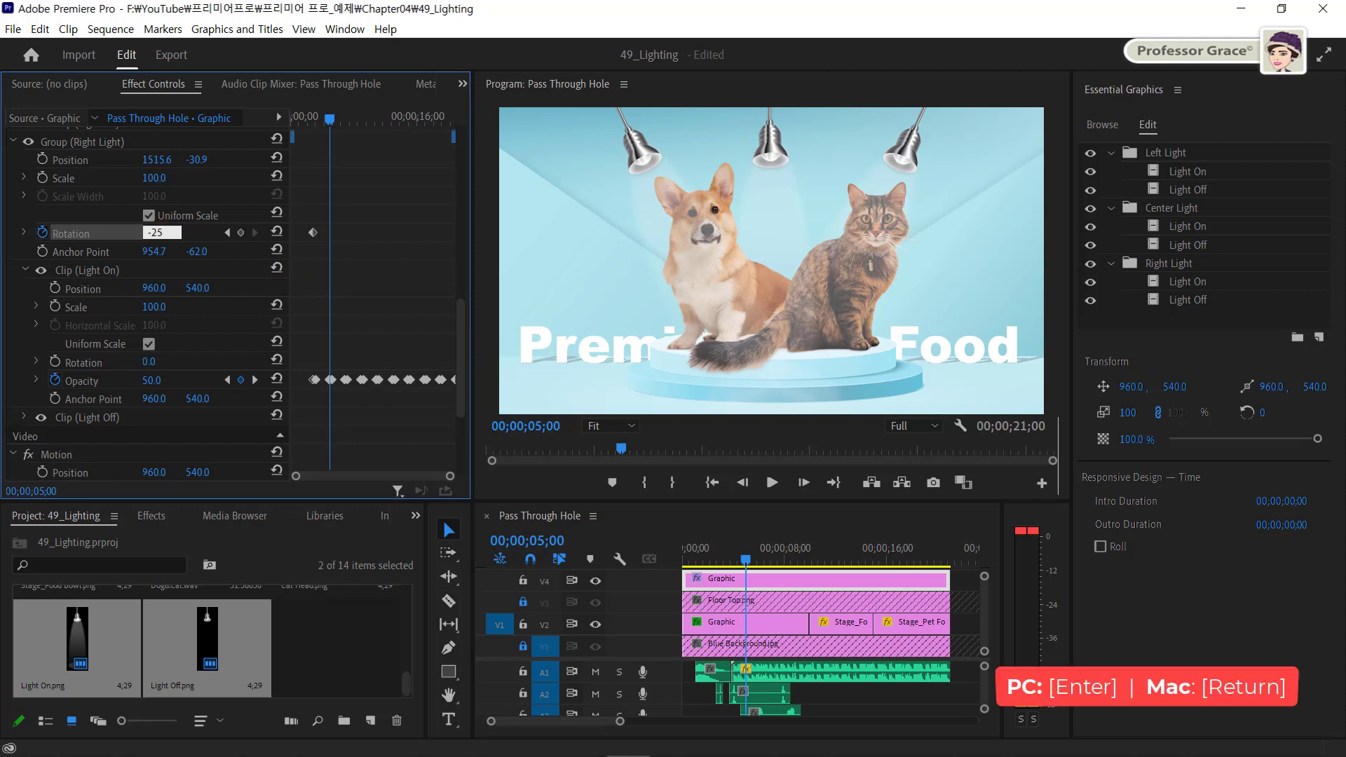
{"action": "key", "text": "Return"}
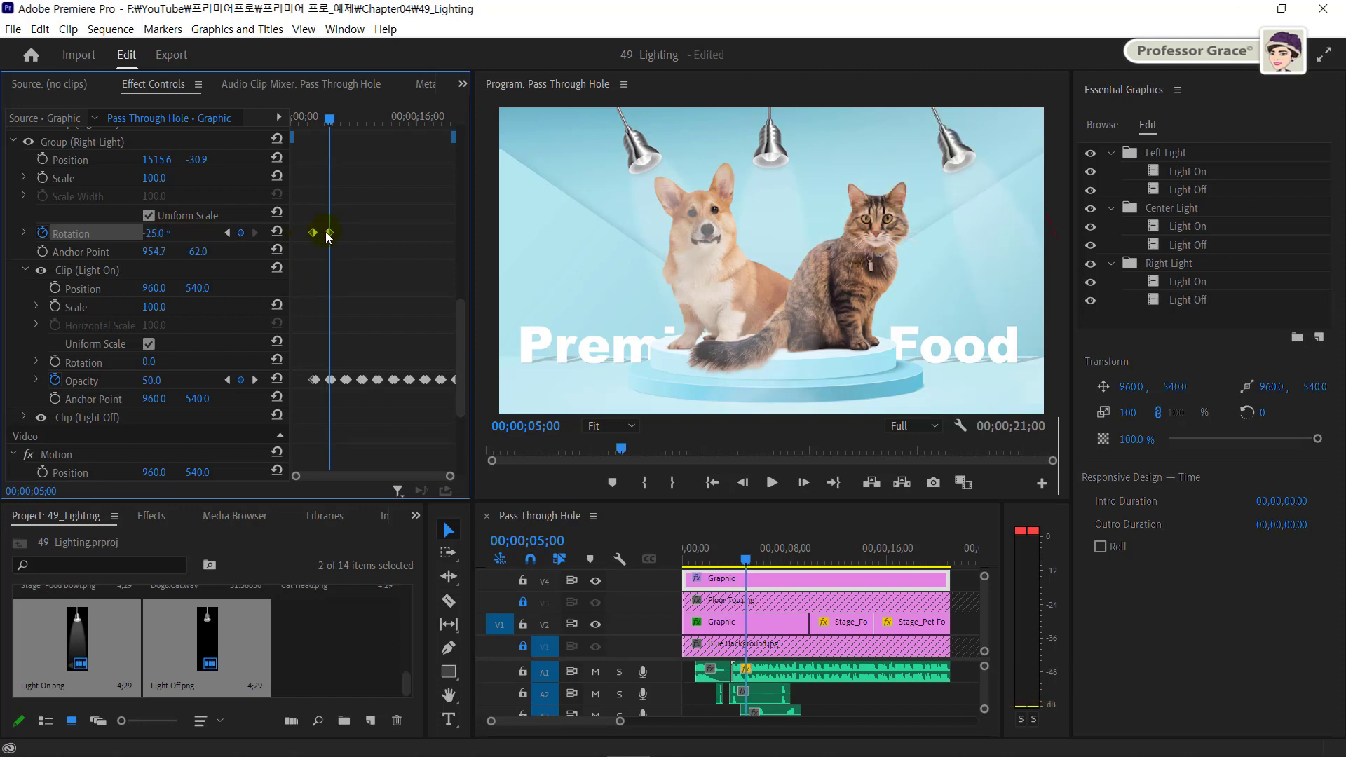
Step: Copy the Right Light group's two rotation keyframes and paste them at the 7-second mark
{"action": "left_click", "coordinate": [532, 542]}
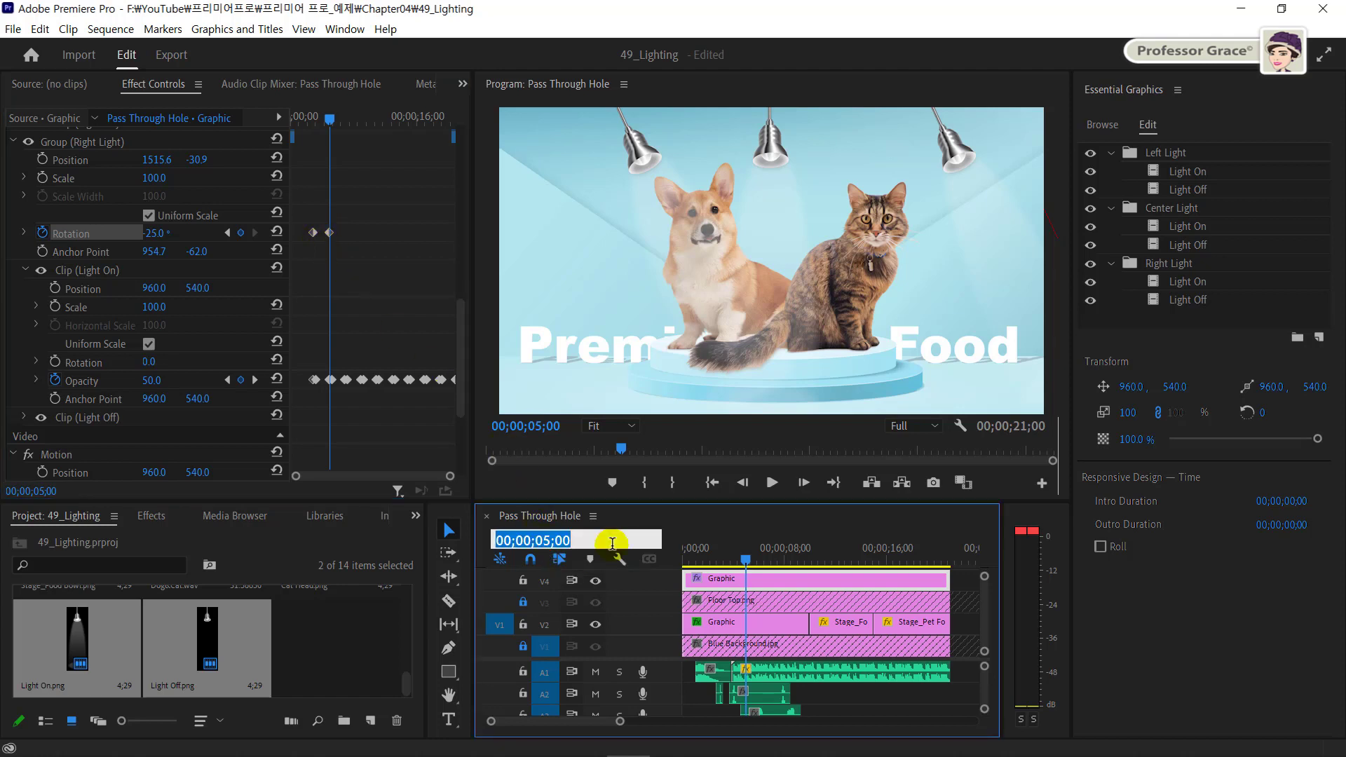
{"action": "type", "text": "7."}
{"action": "key", "text": "Return"}
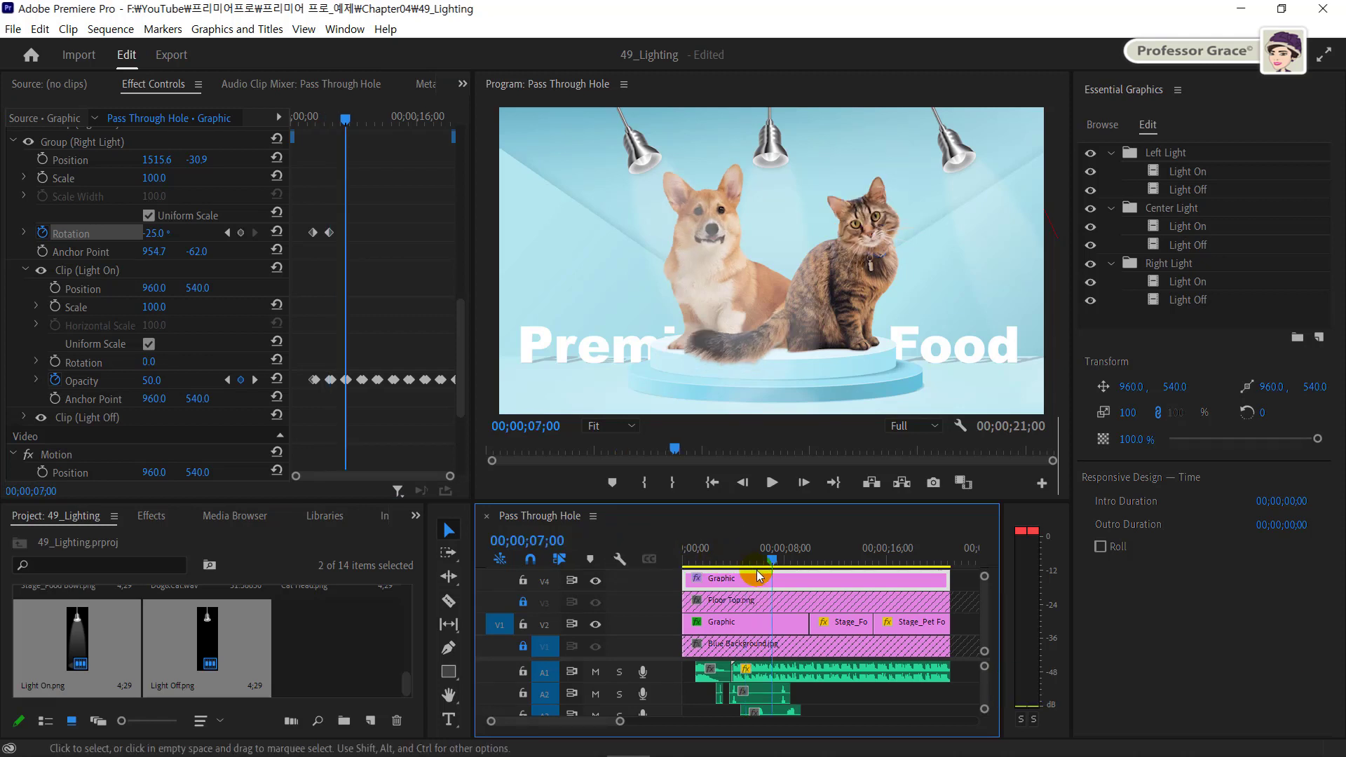
{"action": "key", "text": "m"}
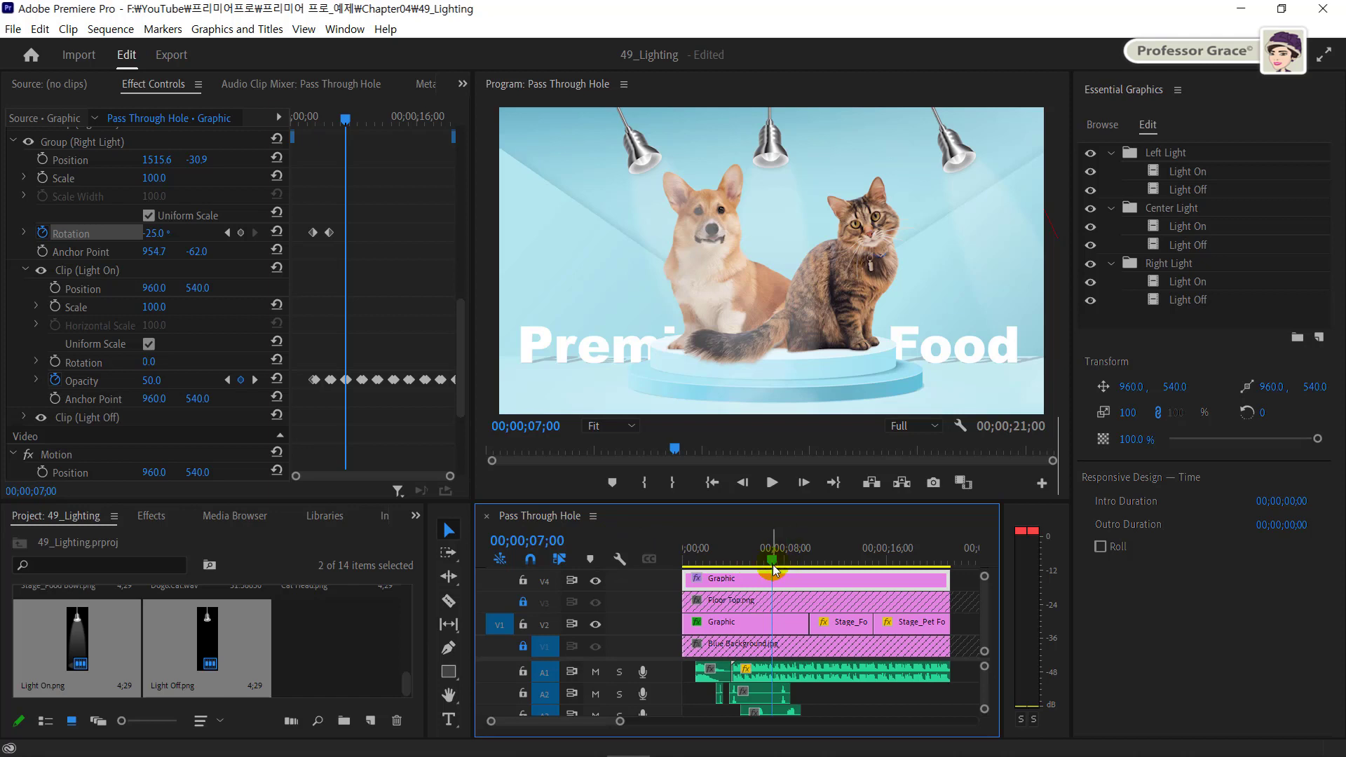
{"action": "left_click", "coordinate": [298, 227]}
{"action": "left_click", "coordinate": [298, 229]}
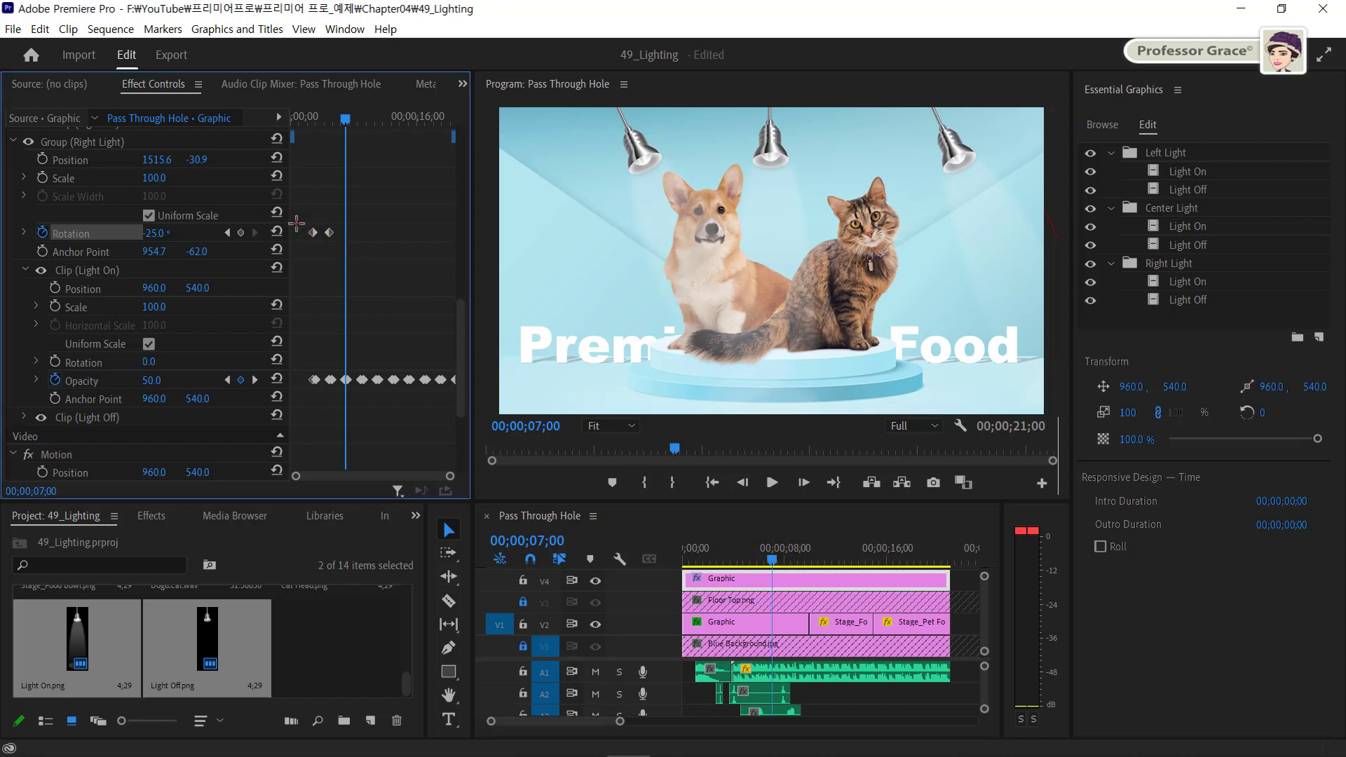
{"action": "left_click_drag", "start_coordinate": [298, 229], "coordinate": [336, 251]}
{"action": "key", "text": "ctrl+c"}
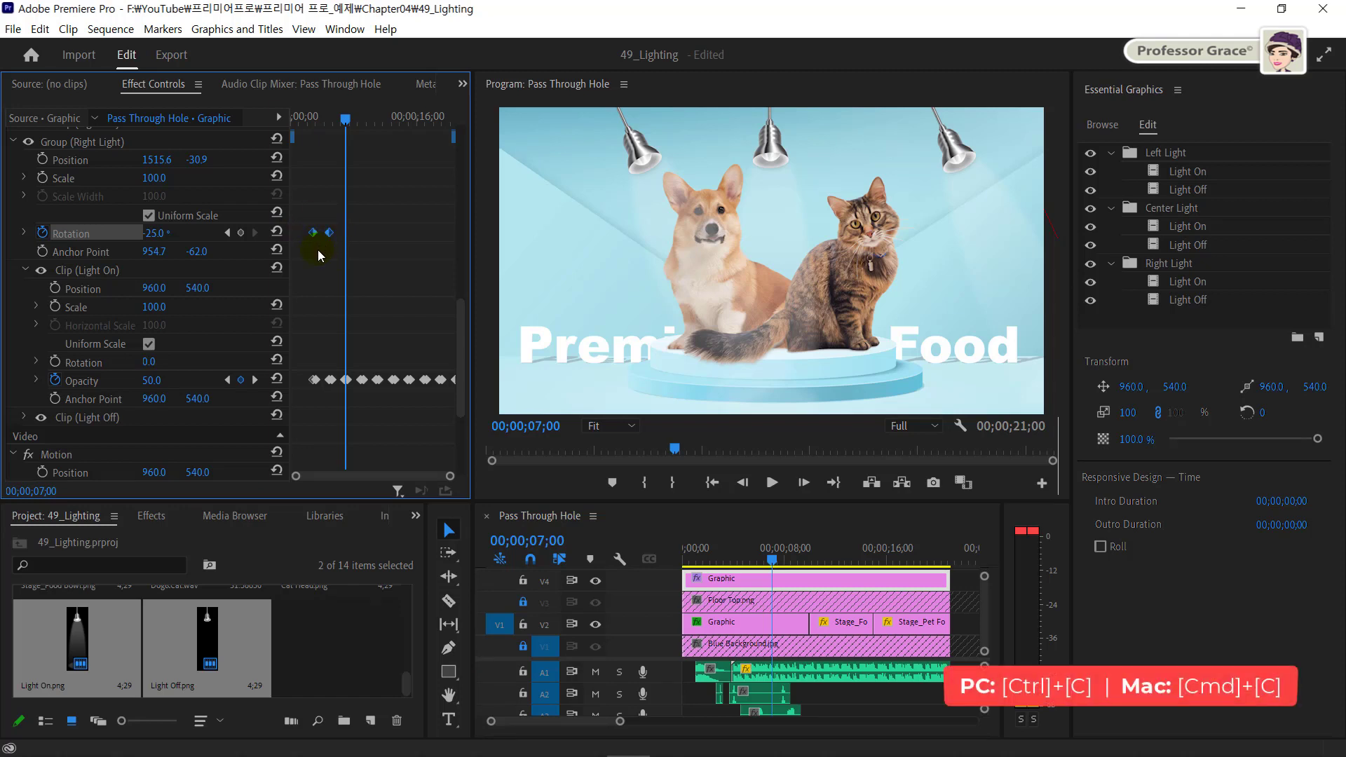
{"action": "key", "text": "ctrl+v"}
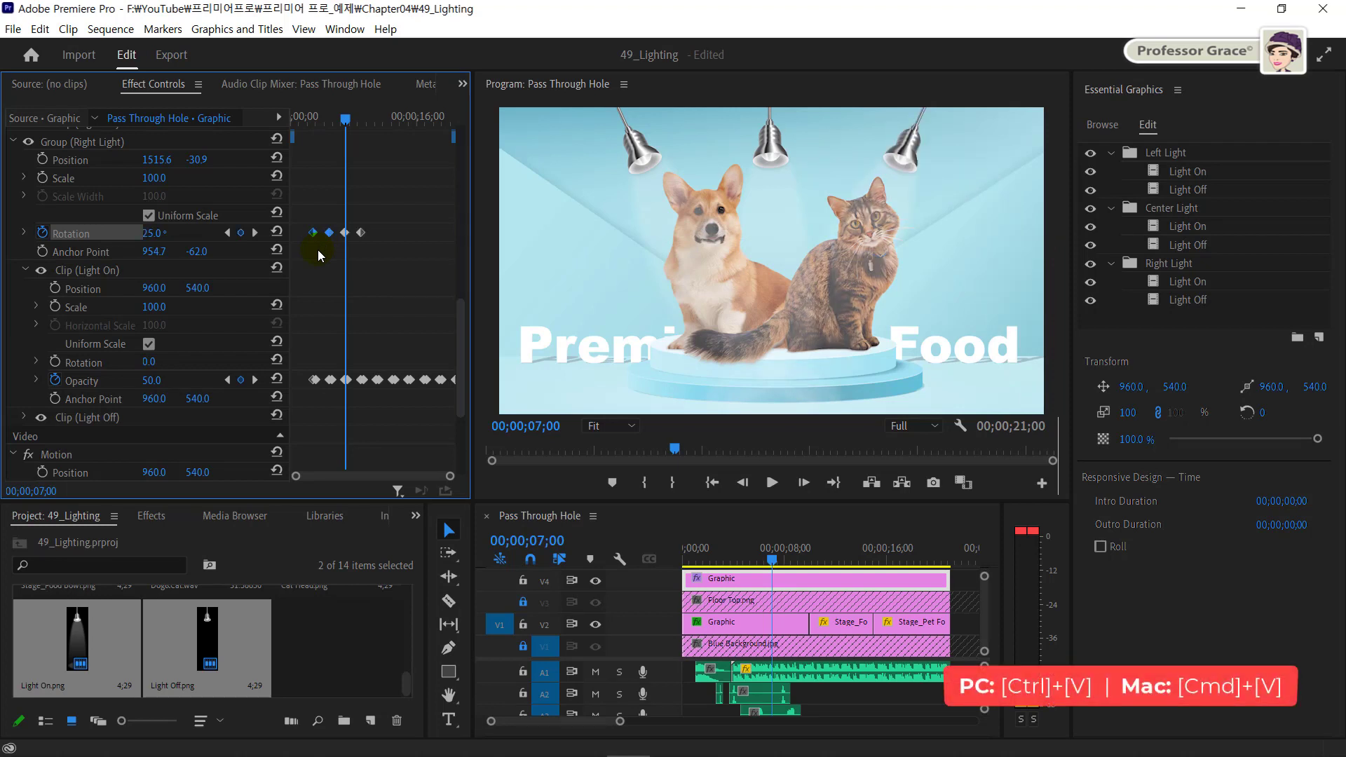
Step: Paste the copied pair of Right Light rotation keyframes at the 11-second mark
{"action": "left_click", "coordinate": [544, 541]}
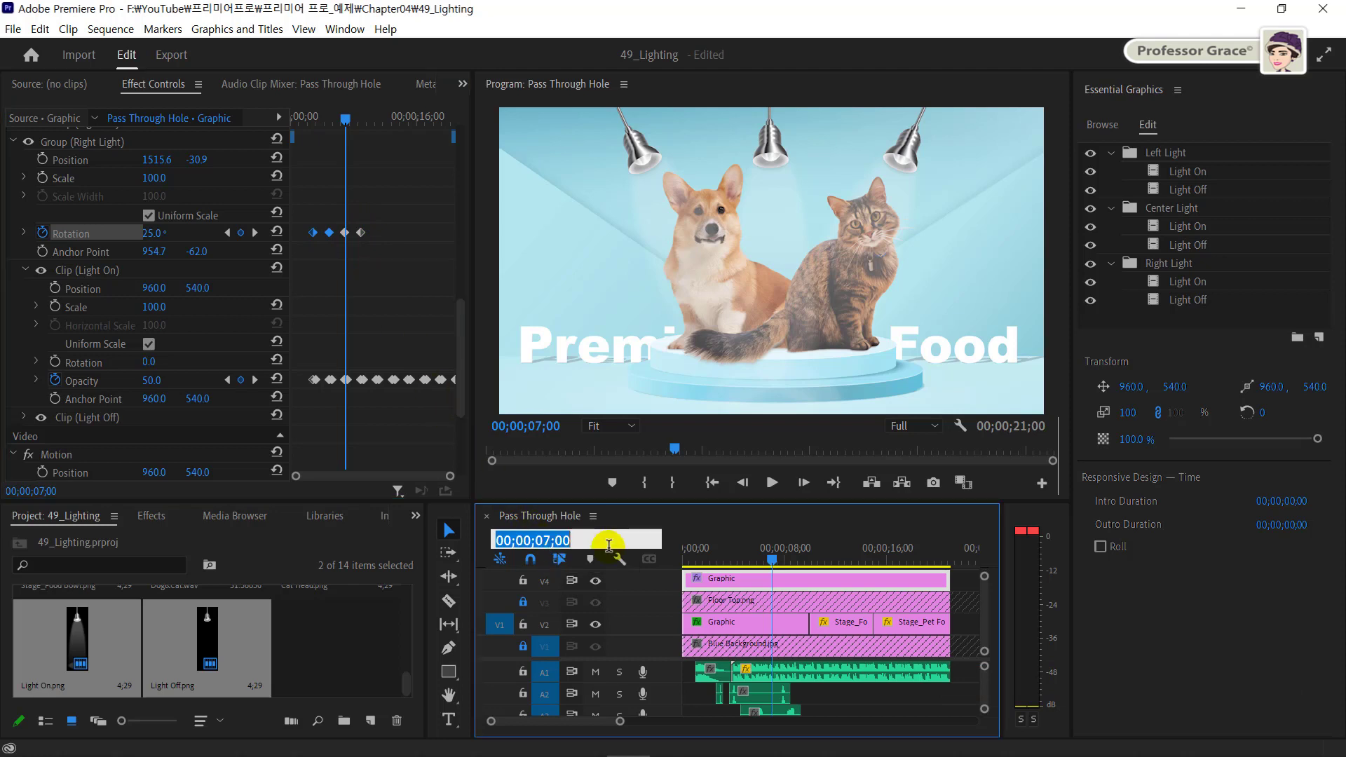
{"action": "type", "text": "11."}
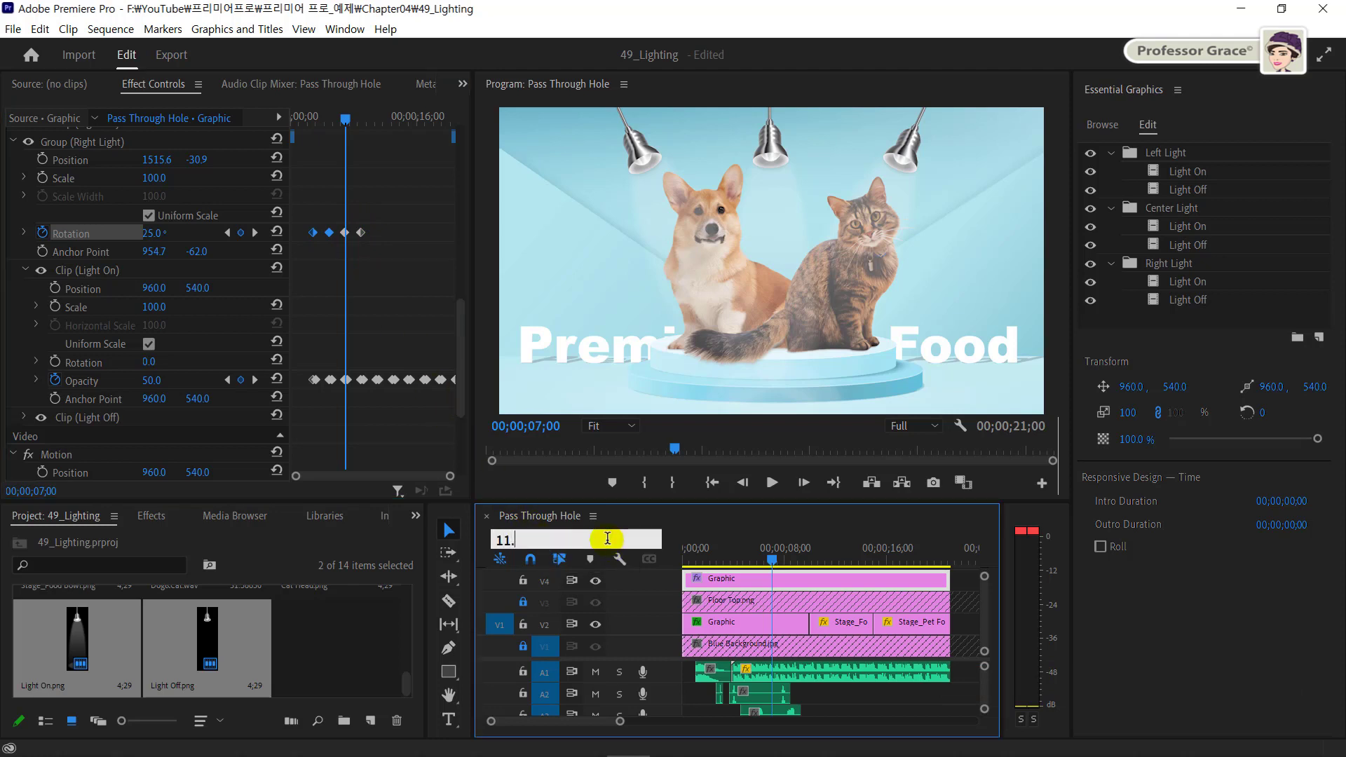
{"action": "key", "text": "Return"}
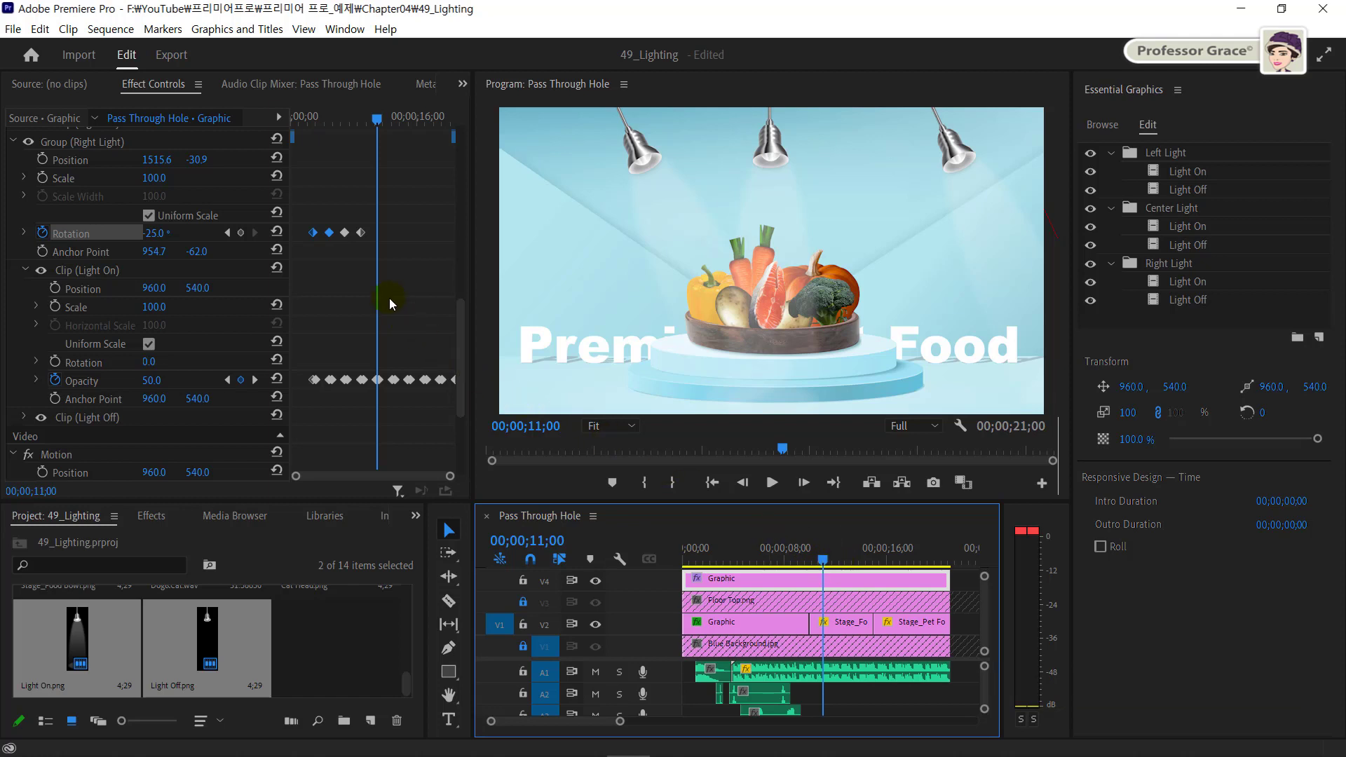
{"action": "left_click", "coordinate": [351, 280]}
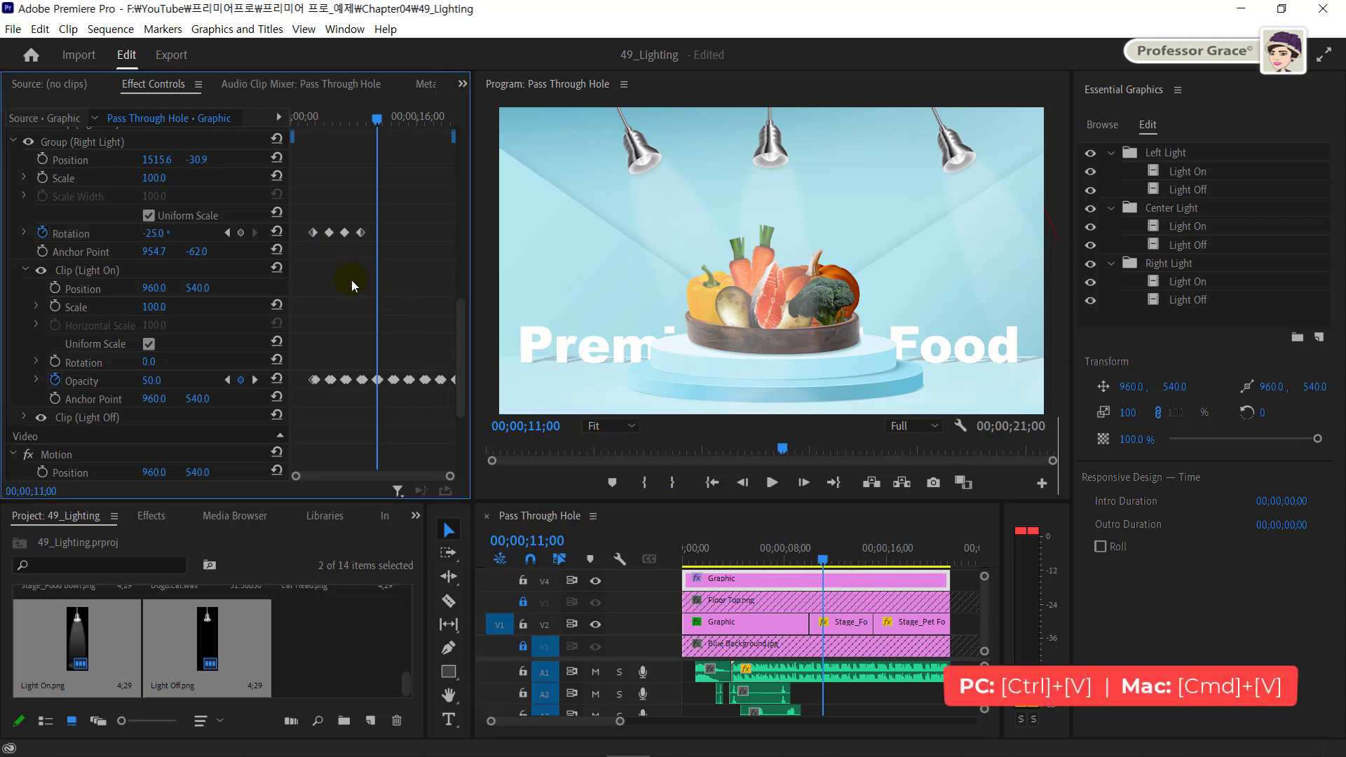
{"action": "key", "text": "ctrl+v"}
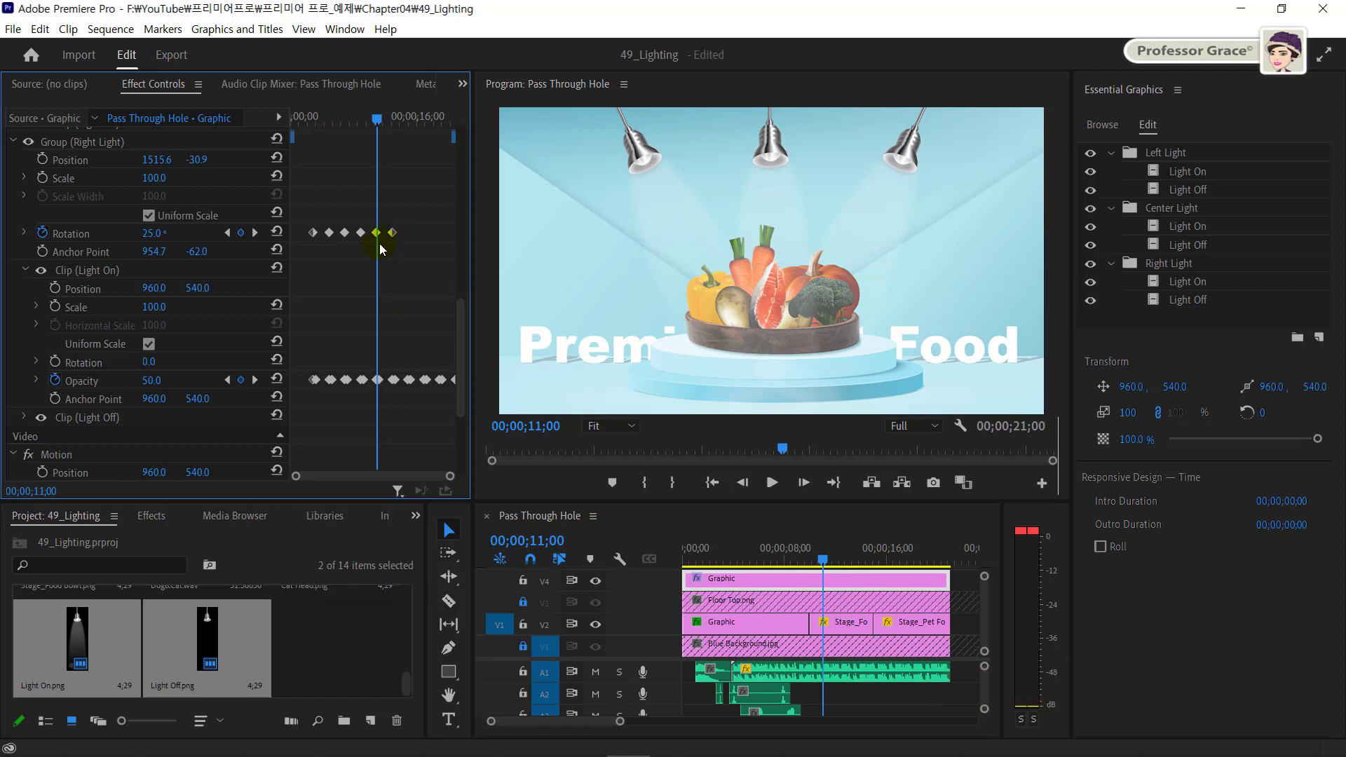
{"action": "left_click_drag", "start_coordinate": [376, 239], "coordinate": [389, 240]}
{"action": "left_click", "coordinate": [387, 244]}
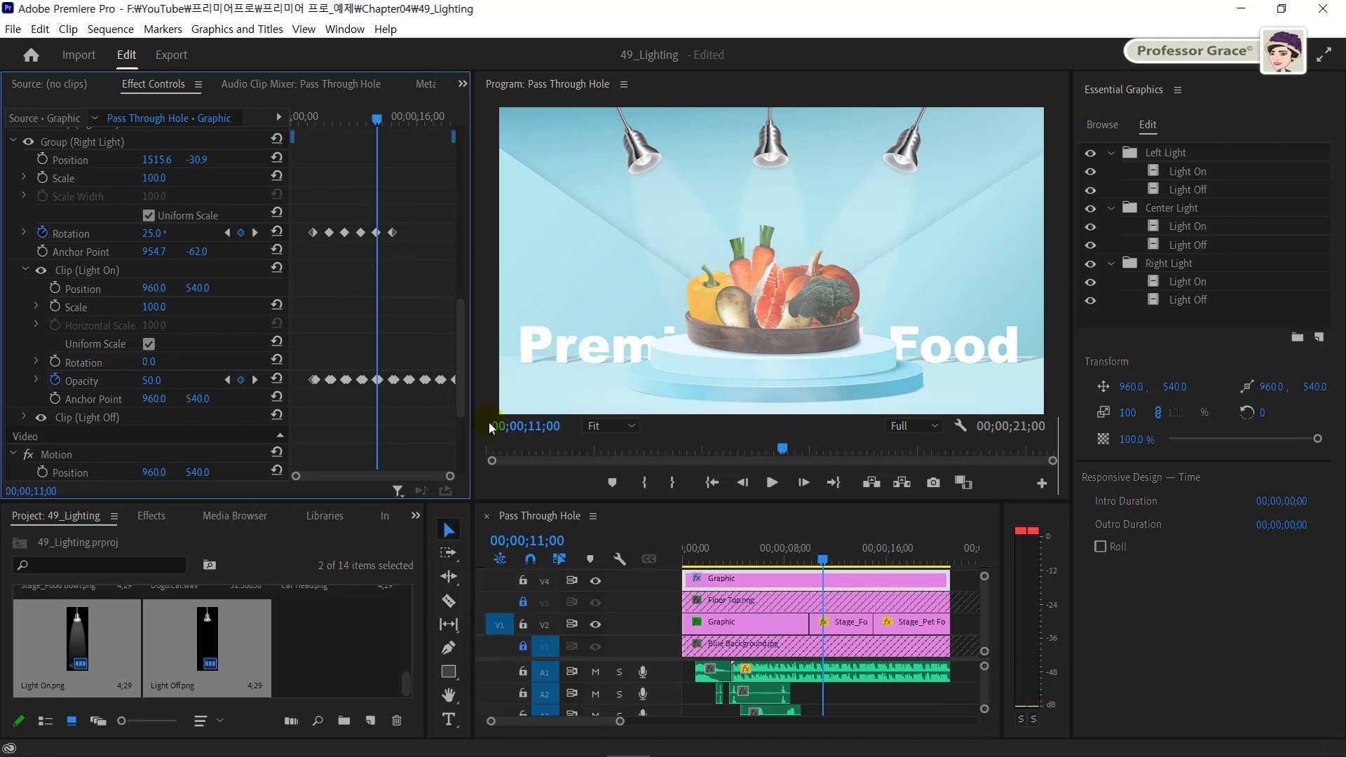
Step: Copy the last four Right Light rotation keyframes and paste them at the 15-second mark
{"action": "left_click", "coordinate": [533, 543]}
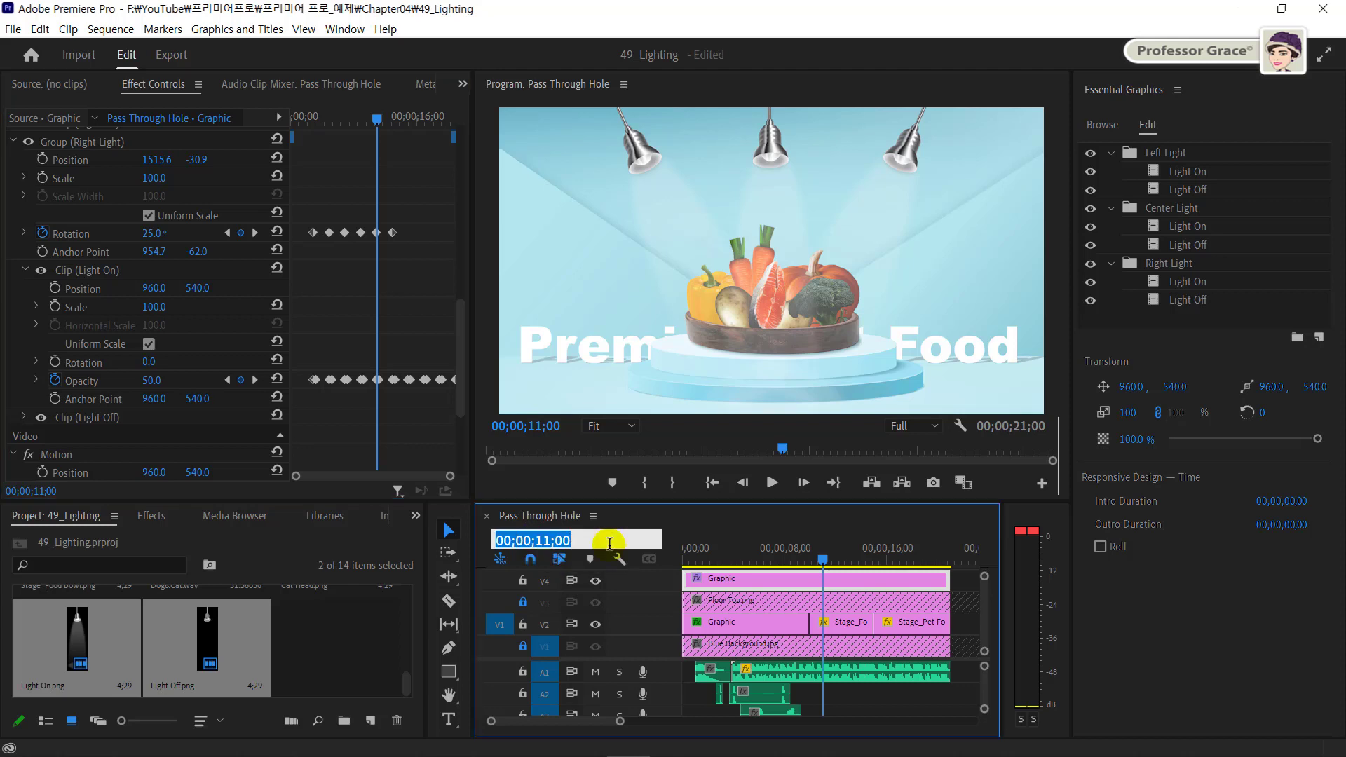
{"action": "type", "text": "15."}
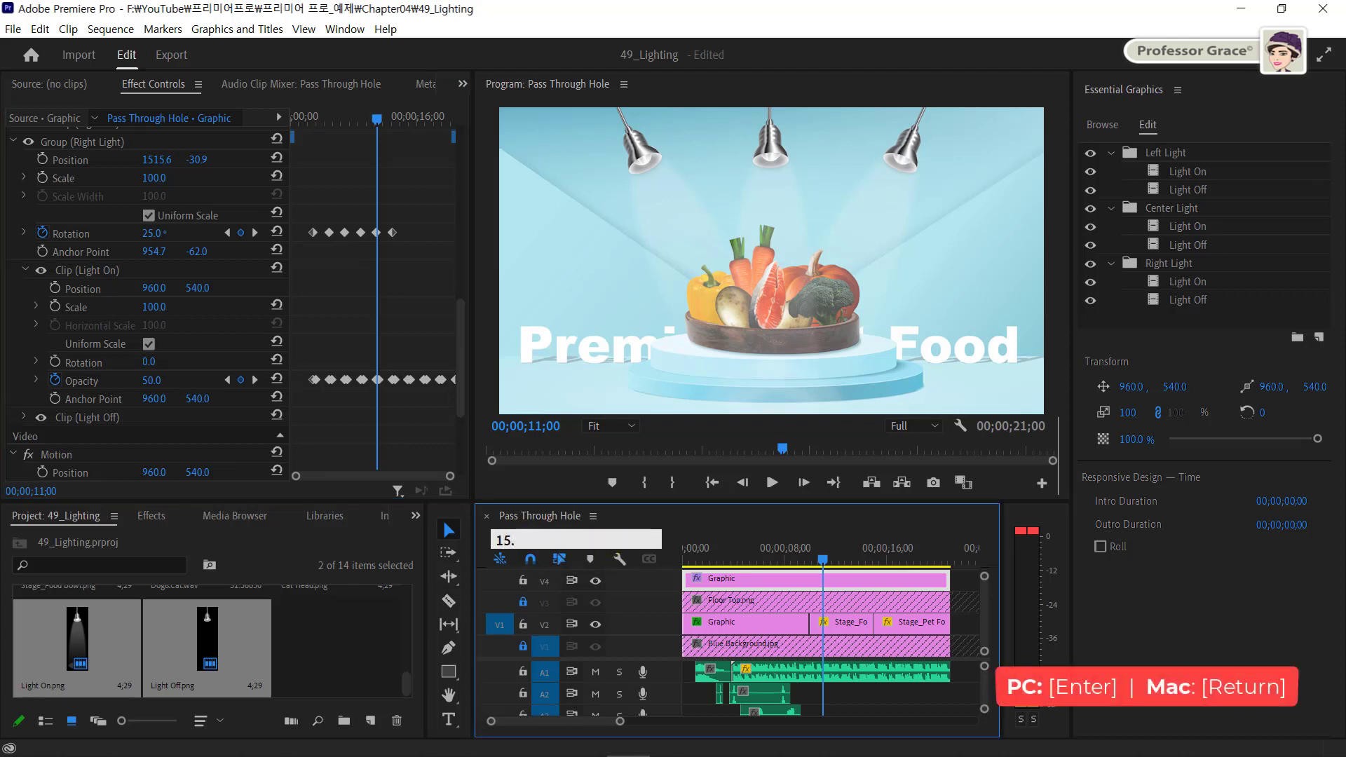
{"action": "key", "text": "Return"}
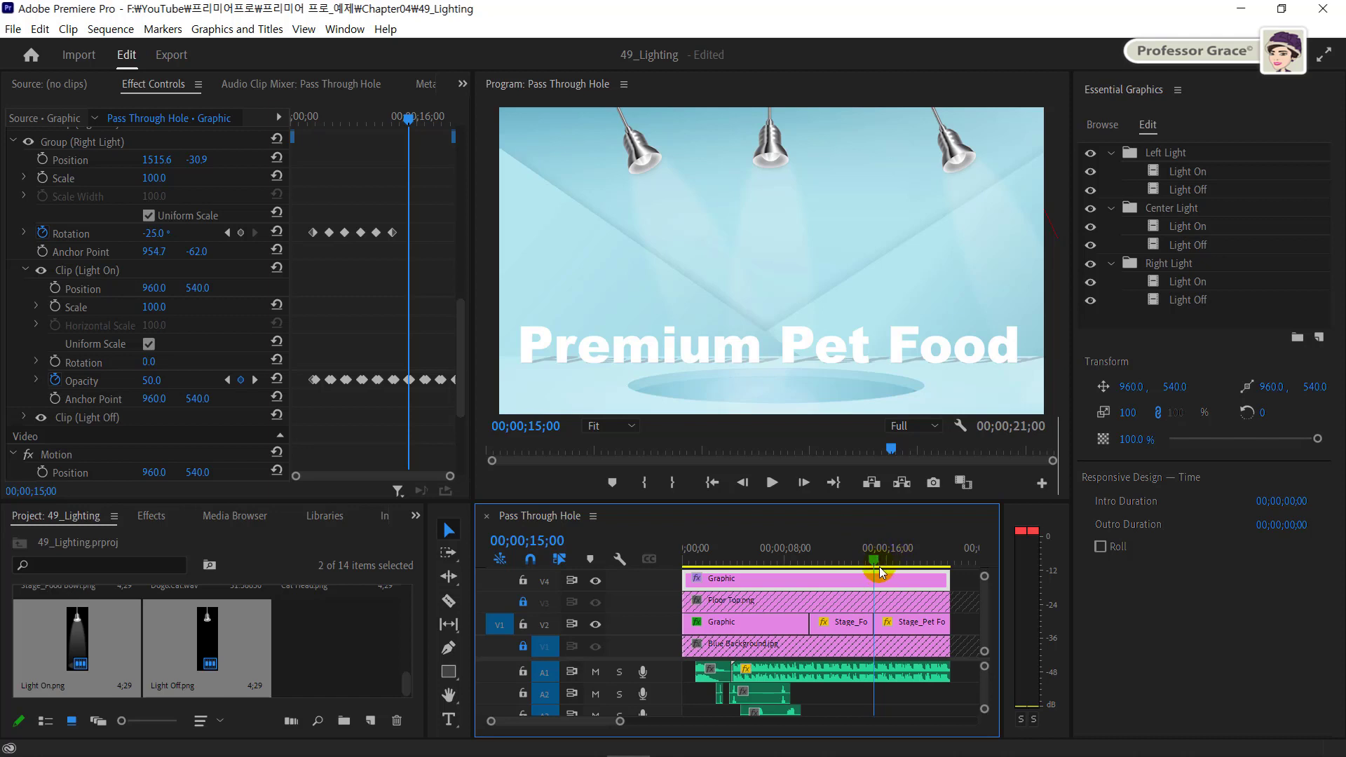
{"action": "left_click", "coordinate": [383, 276]}
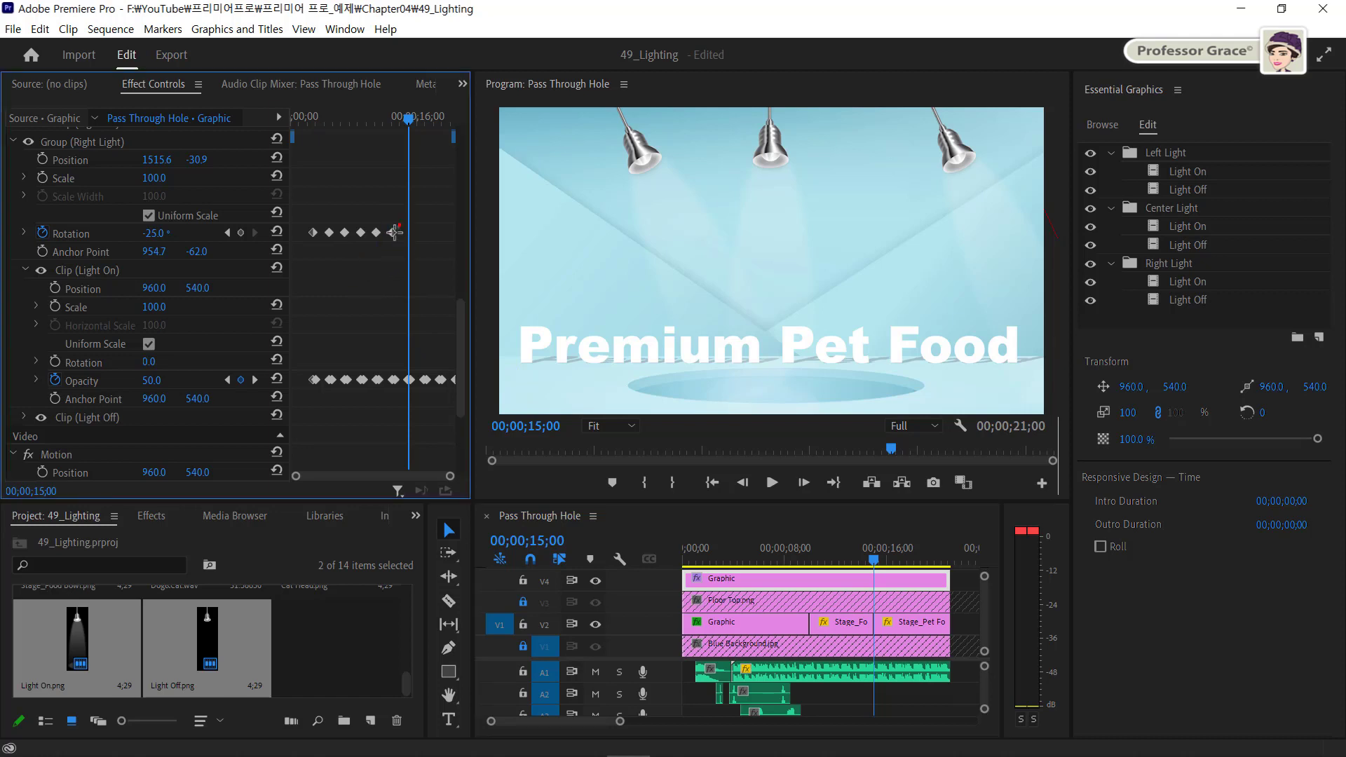
{"action": "left_click_drag", "start_coordinate": [401, 227], "coordinate": [346, 261]}
{"action": "key", "text": "ctrl+c"}
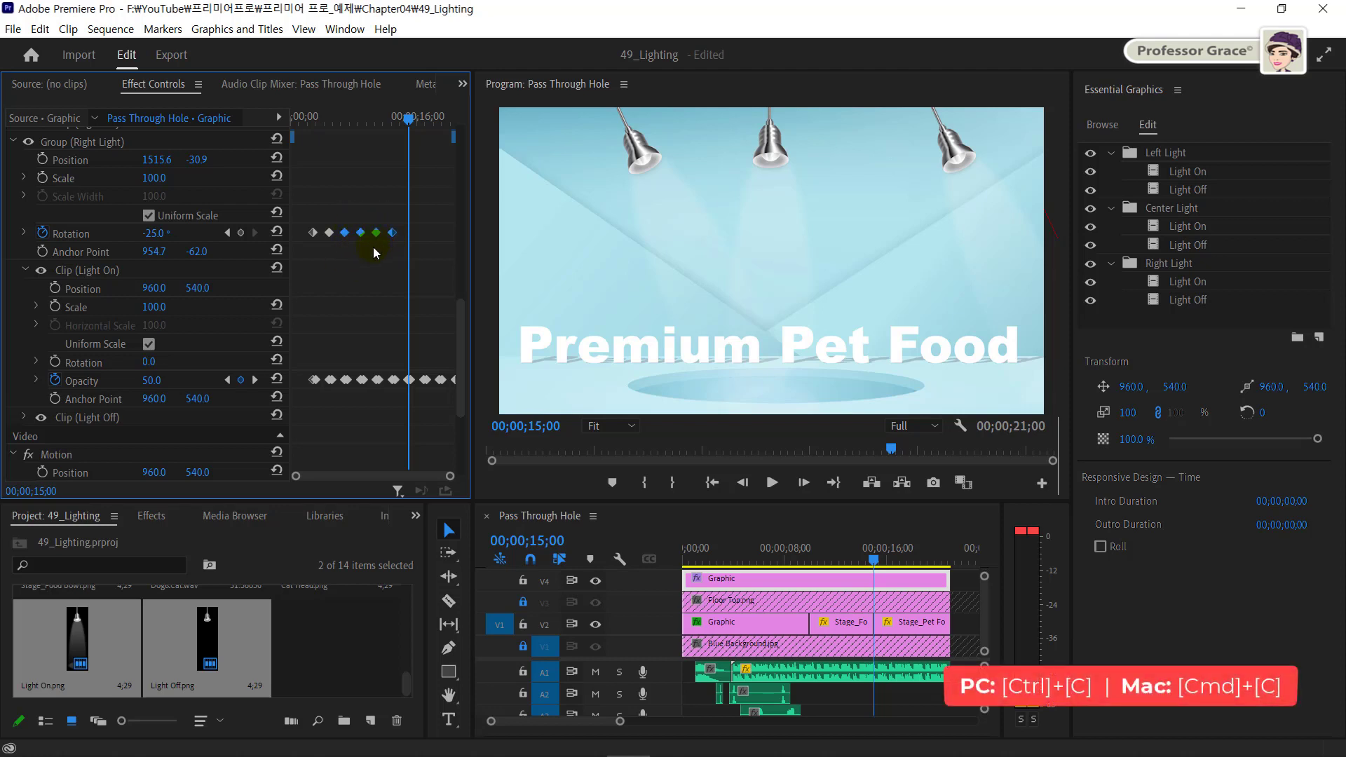
{"action": "key", "text": "ctrl+v"}
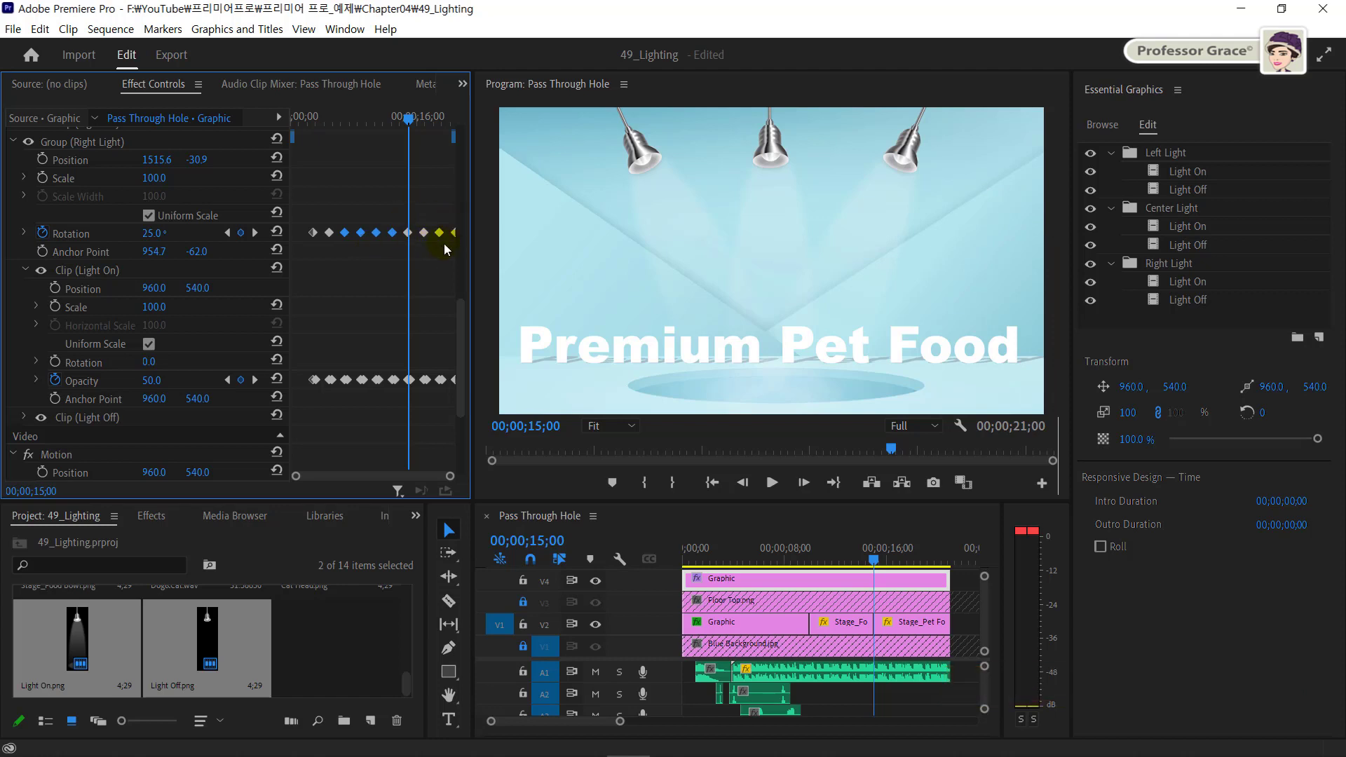
Step: Keyframe the Left Light group's rotation at -25° at the 3-second mark
{"action": "left_click", "coordinate": [1160, 157]}
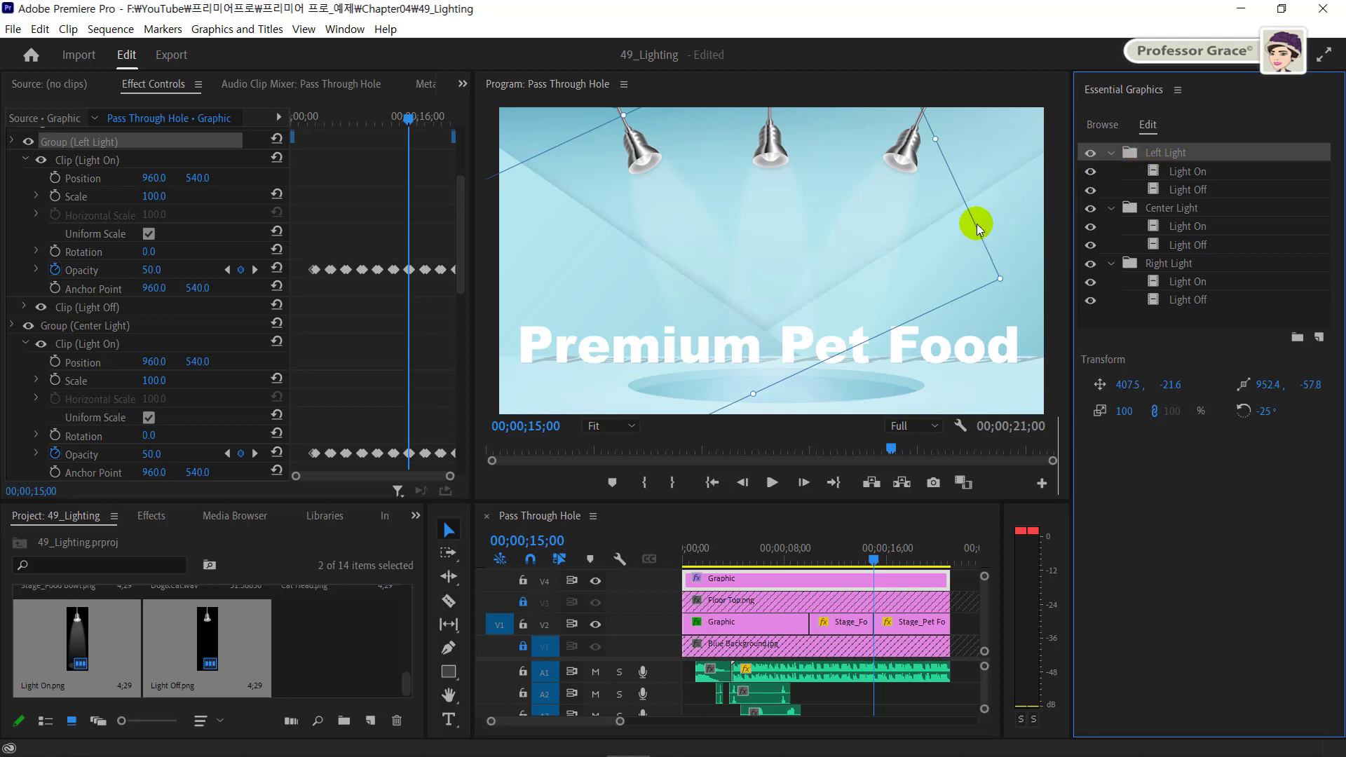
{"action": "left_click", "coordinate": [538, 538]}
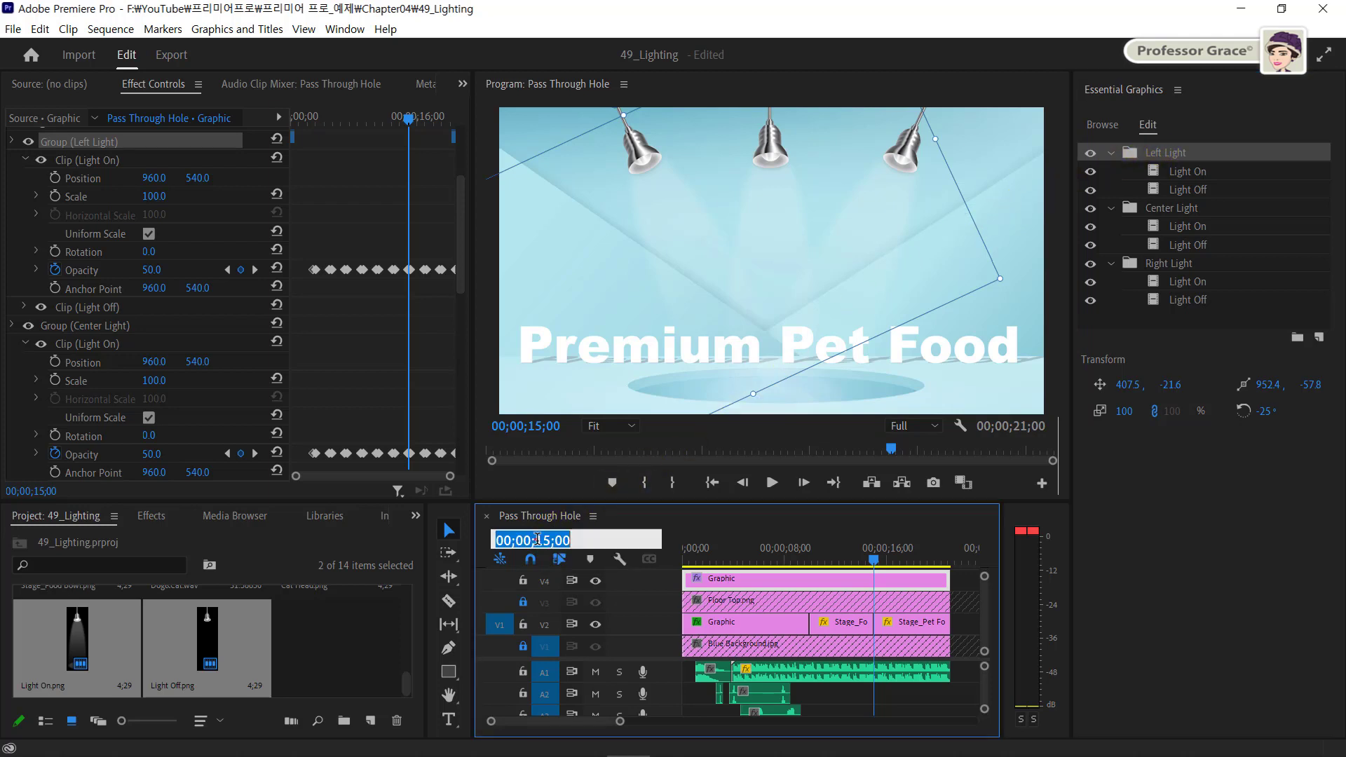
{"action": "type", "text": "3."}
{"action": "key", "text": "Return"}
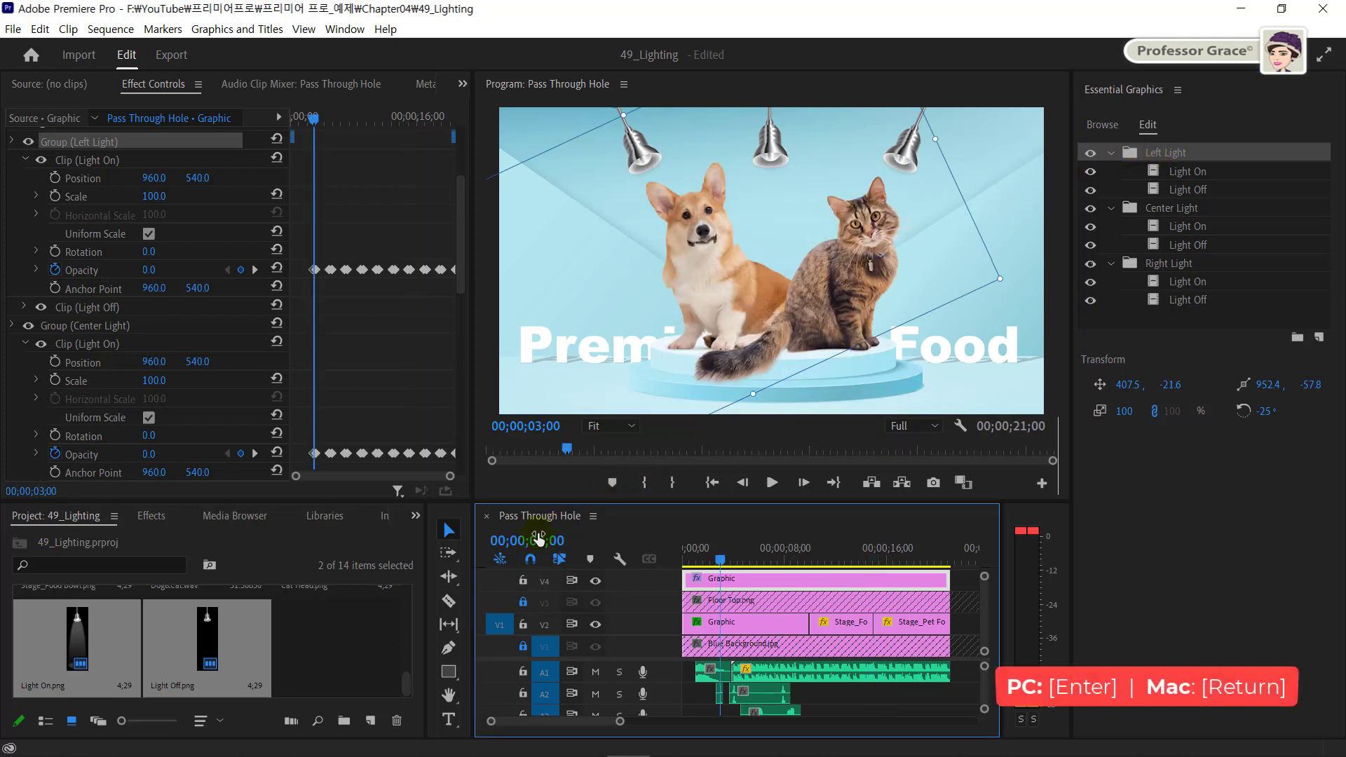
{"action": "left_click", "coordinate": [722, 578]}
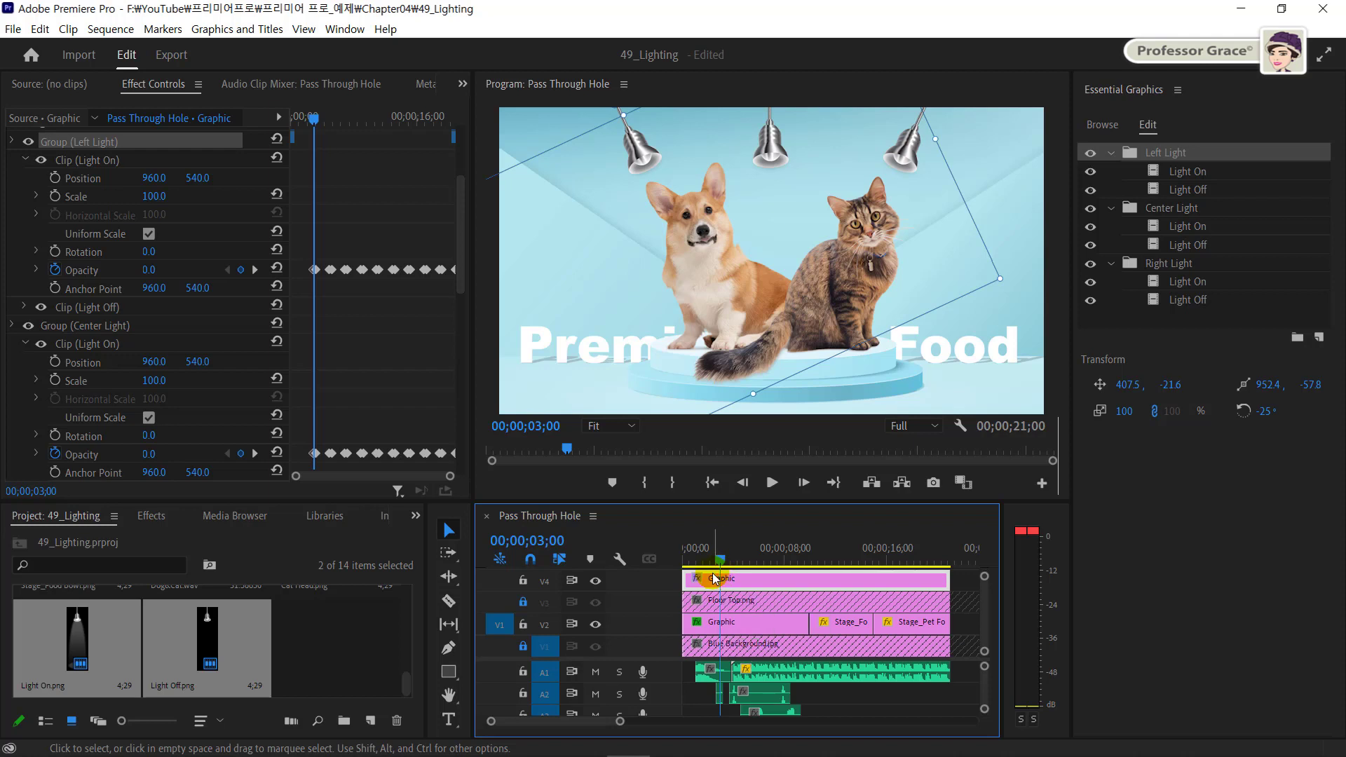
{"action": "left_click", "coordinate": [11, 144]}
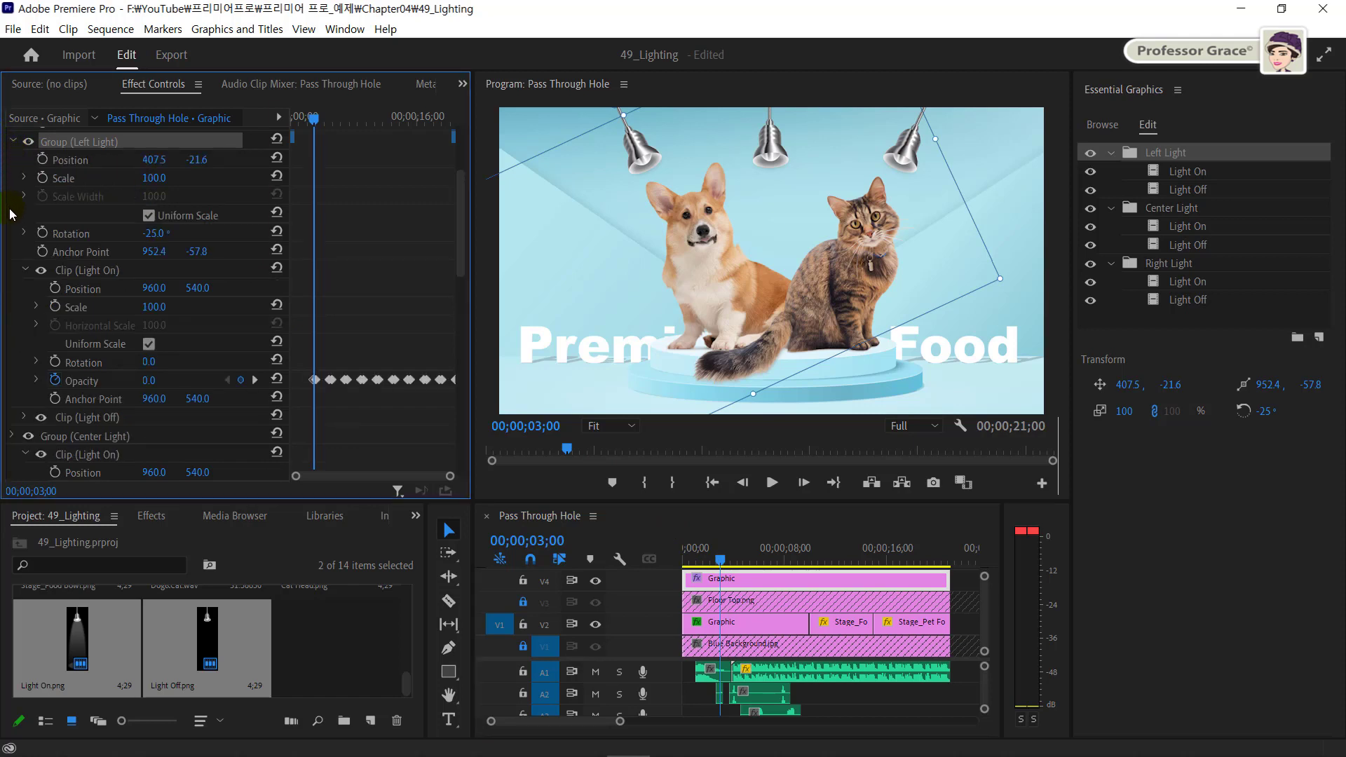
{"action": "left_click", "coordinate": [42, 233]}
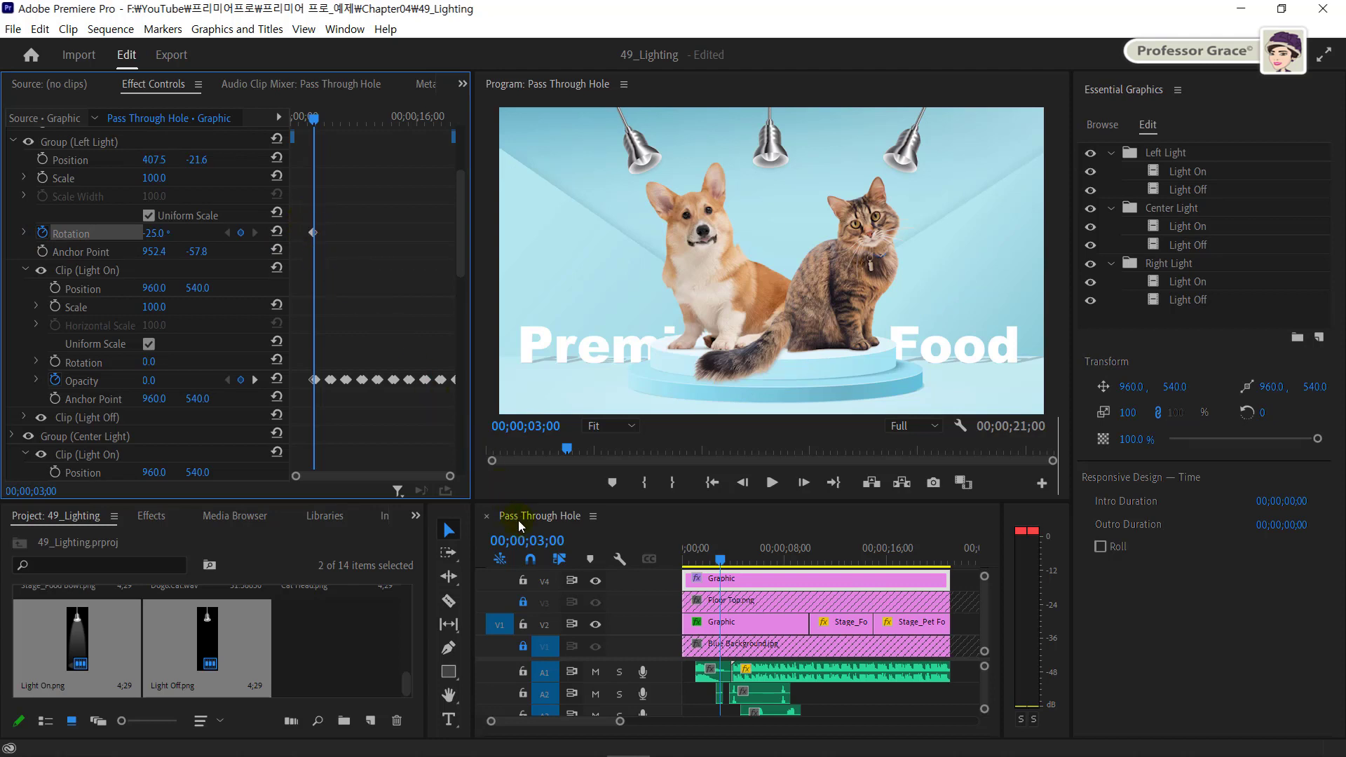
Step: Keyframe the Left Light group's rotation at 25° at the 5-second mark
{"action": "left_click", "coordinate": [529, 539]}
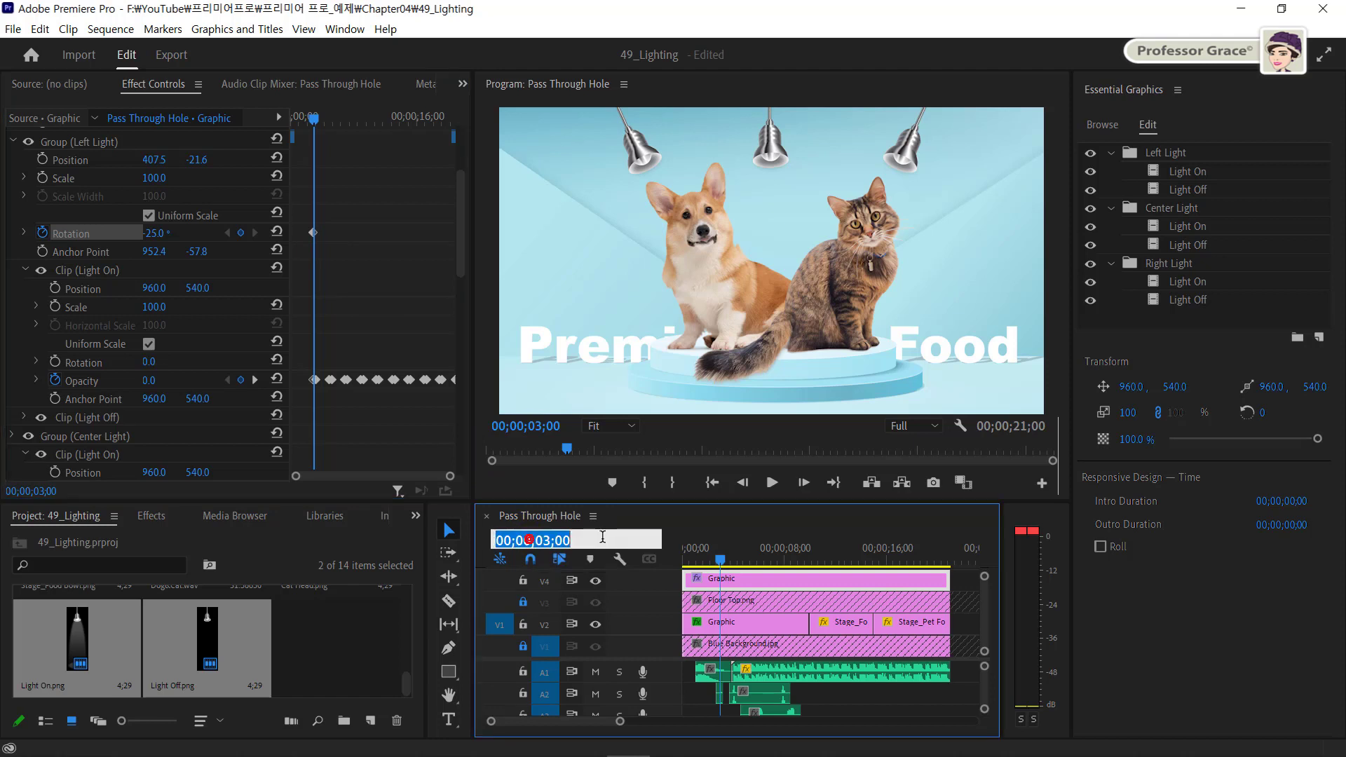
{"action": "type", "text": "5."}
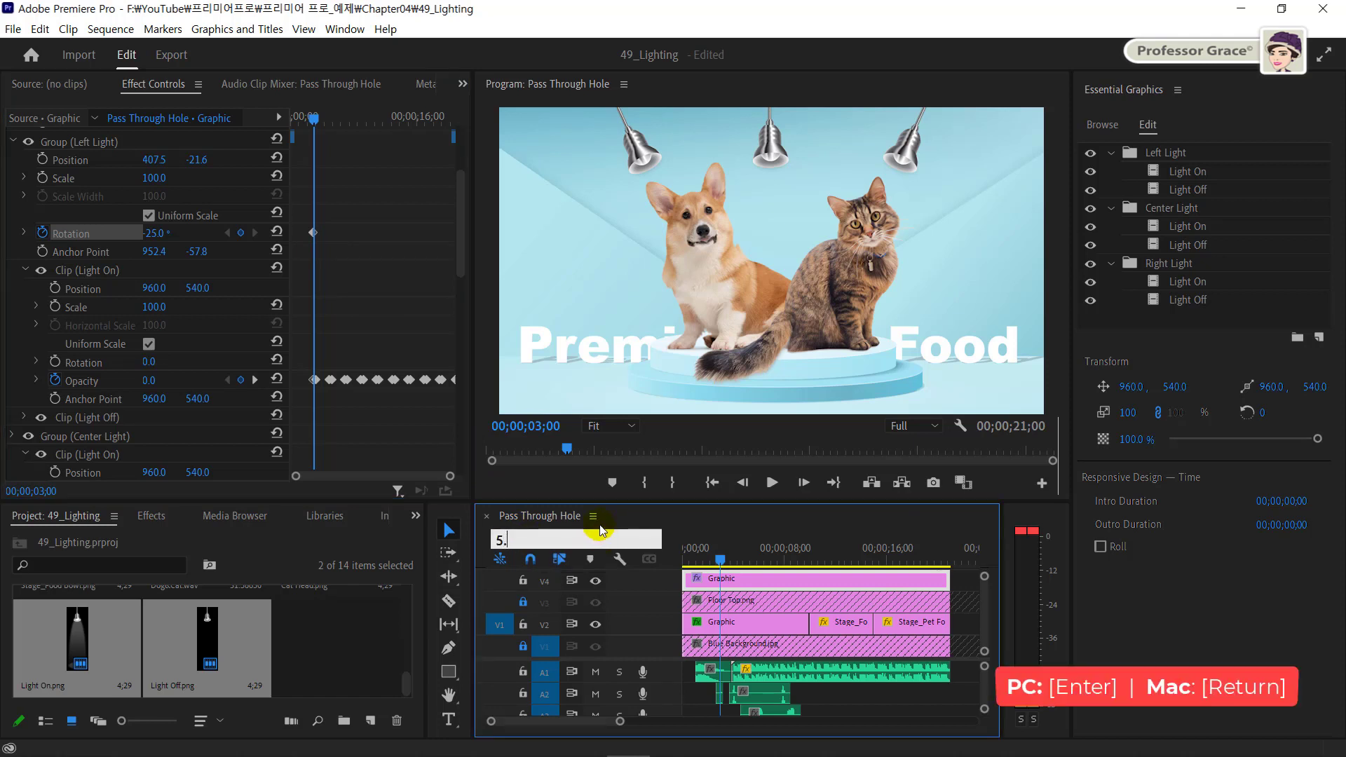
{"action": "key", "text": "Return"}
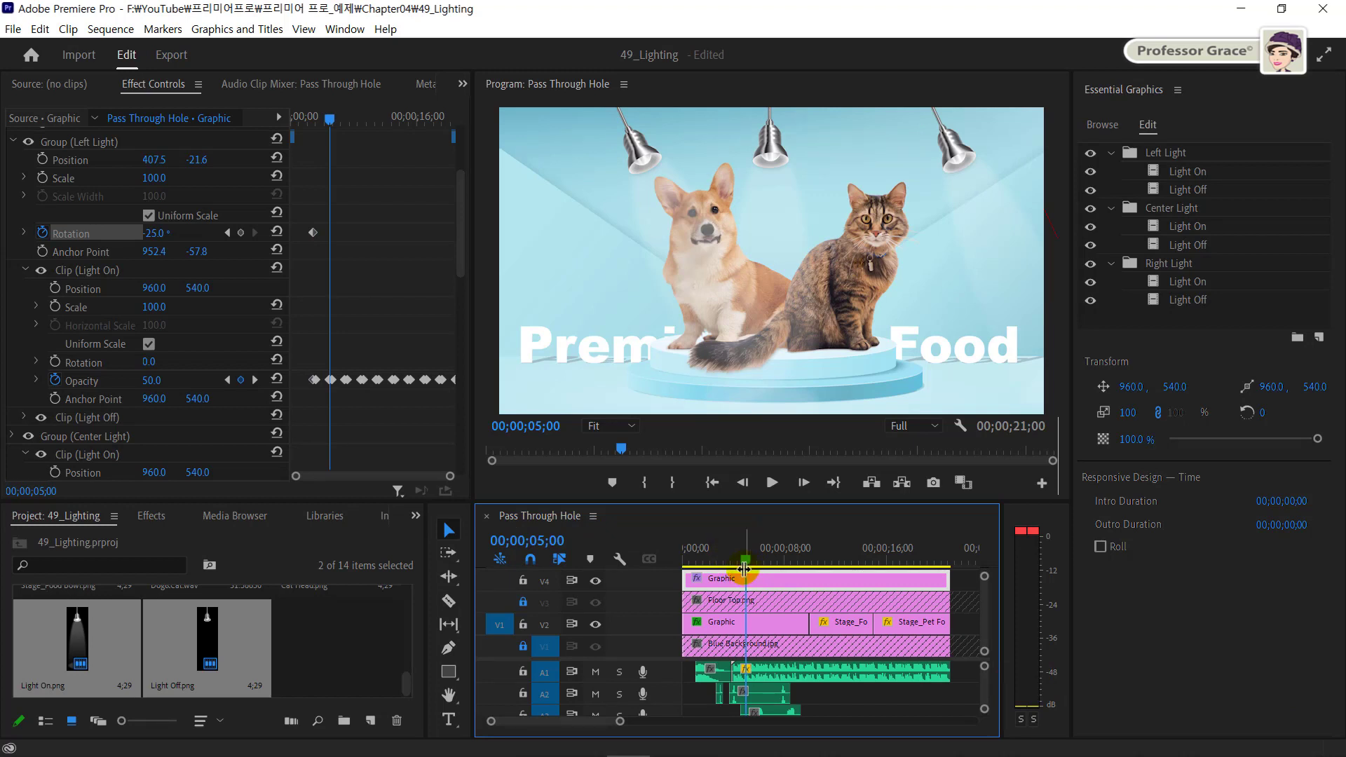
{"action": "left_click", "coordinate": [411, 380]}
{"action": "left_click", "coordinate": [154, 234]}
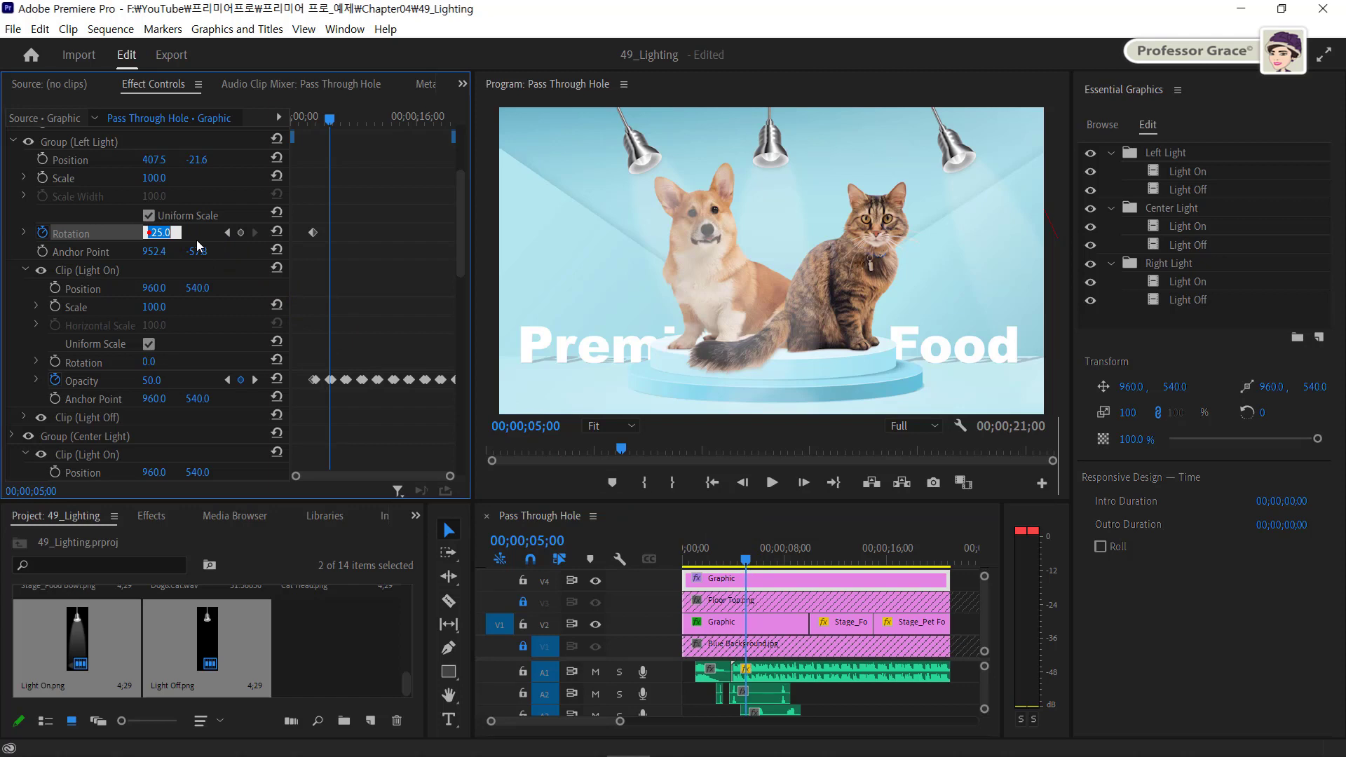
{"action": "type", "text": "25"}
{"action": "key", "text": "Return"}
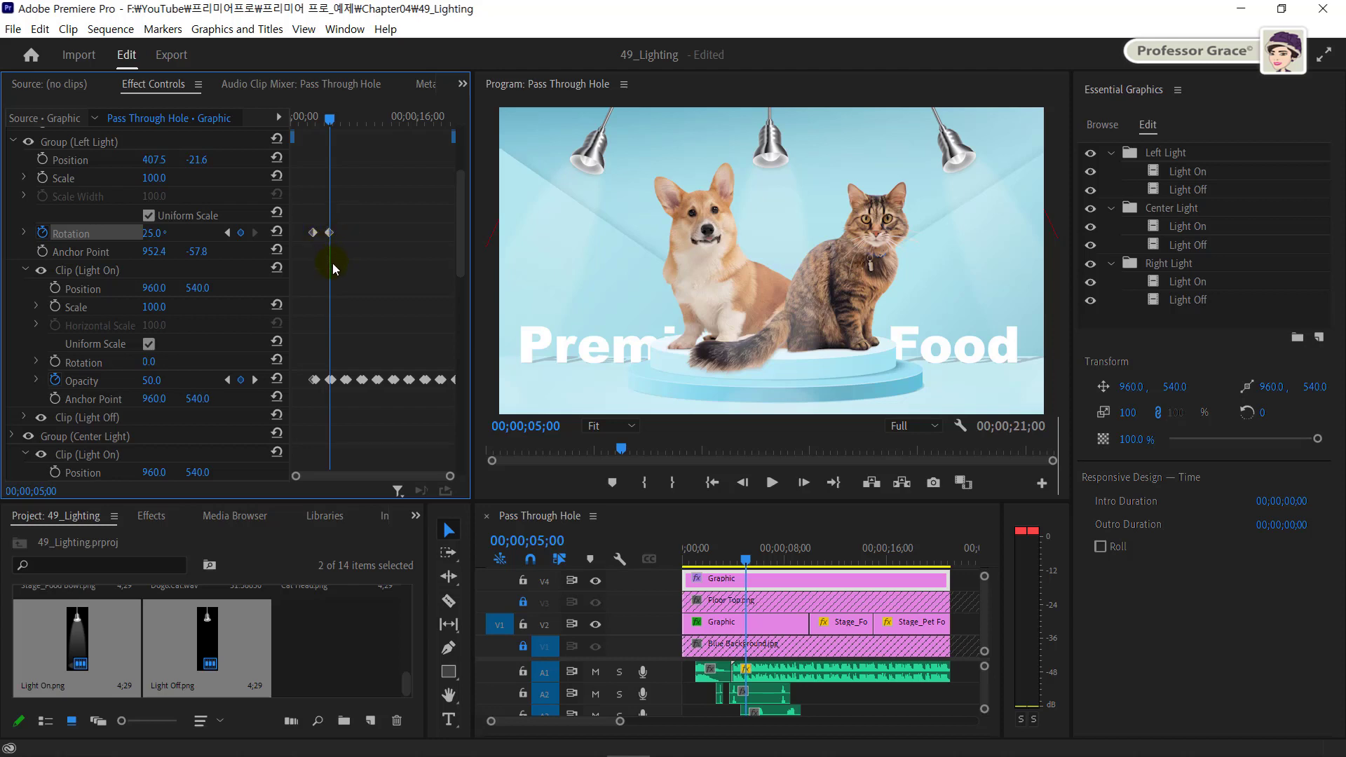
Step: Copy the two Left Light rotation keyframes and paste them at the 7-second mark
{"action": "left_click", "coordinate": [582, 538]}
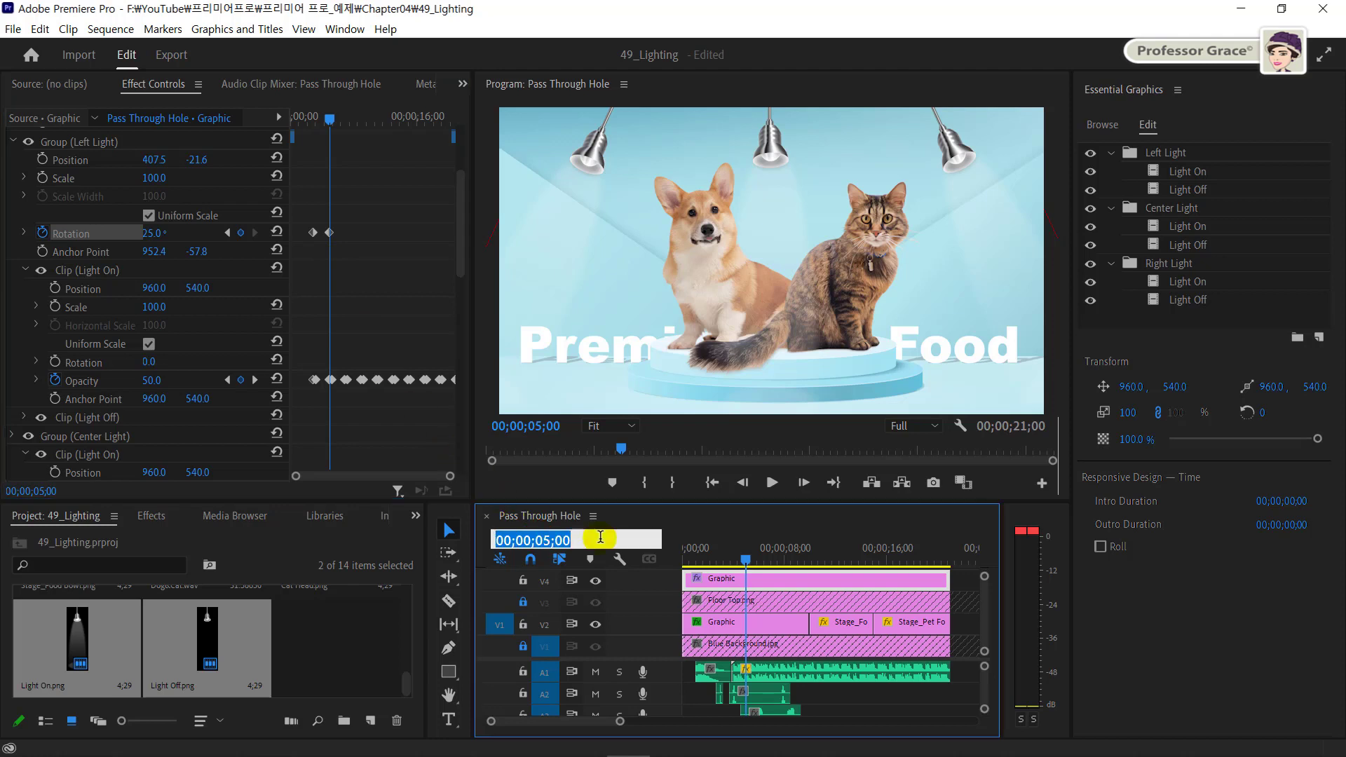
{"action": "type", "text": "7."}
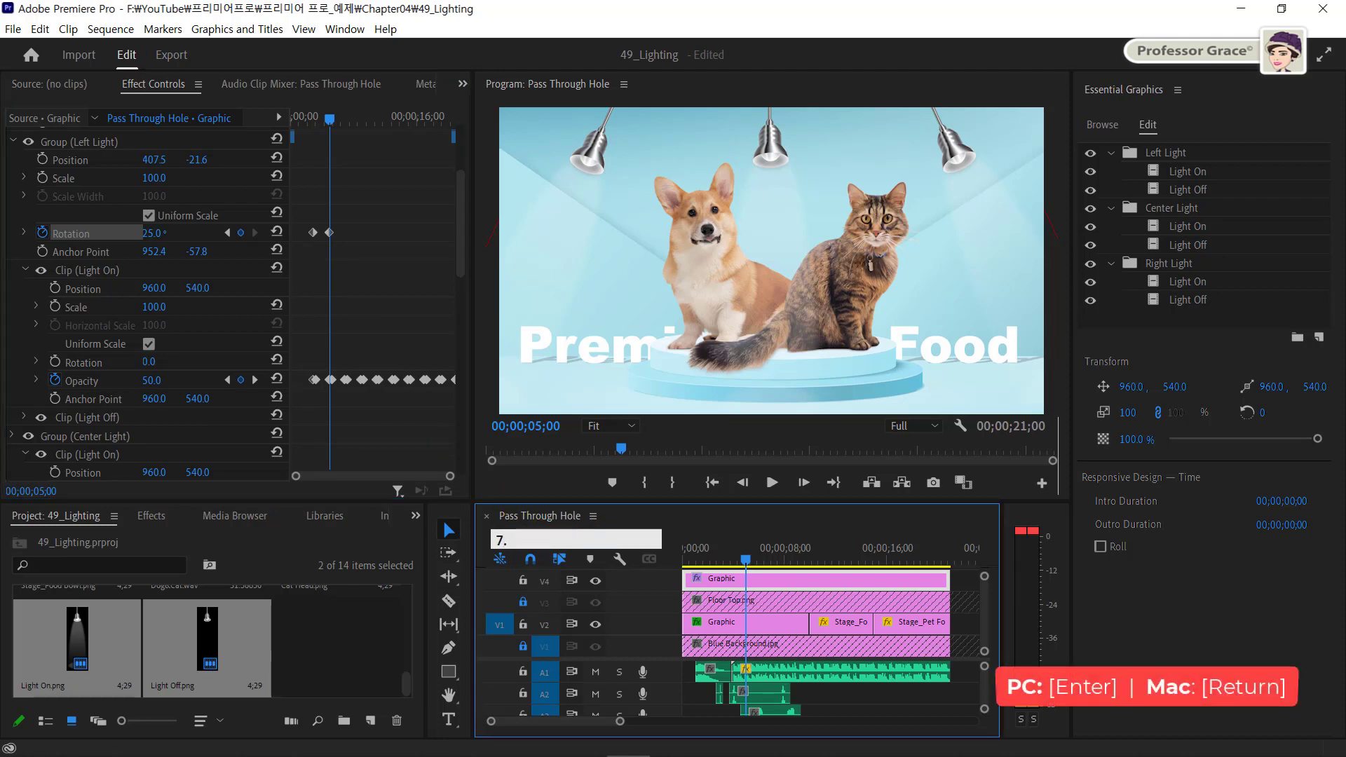
{"action": "key", "text": "Return"}
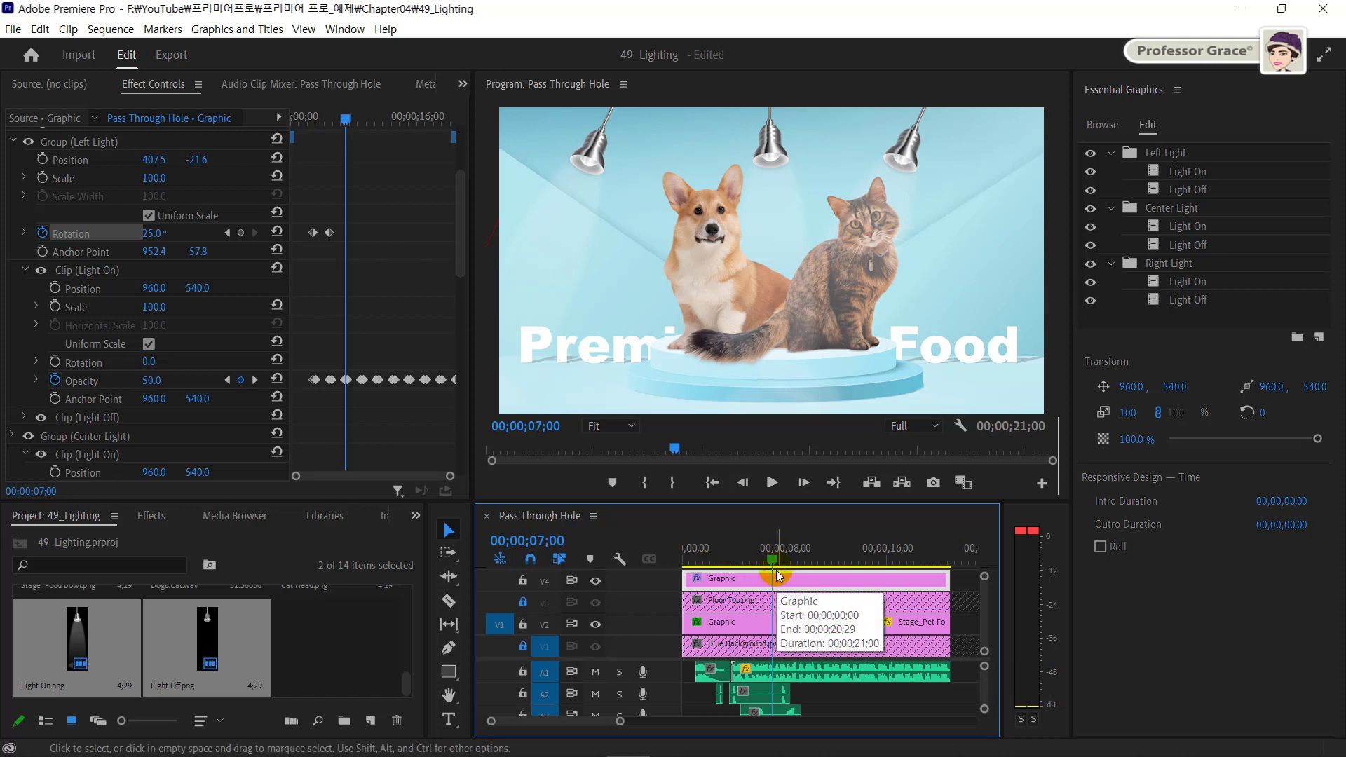
{"action": "left_click", "coordinate": [343, 292]}
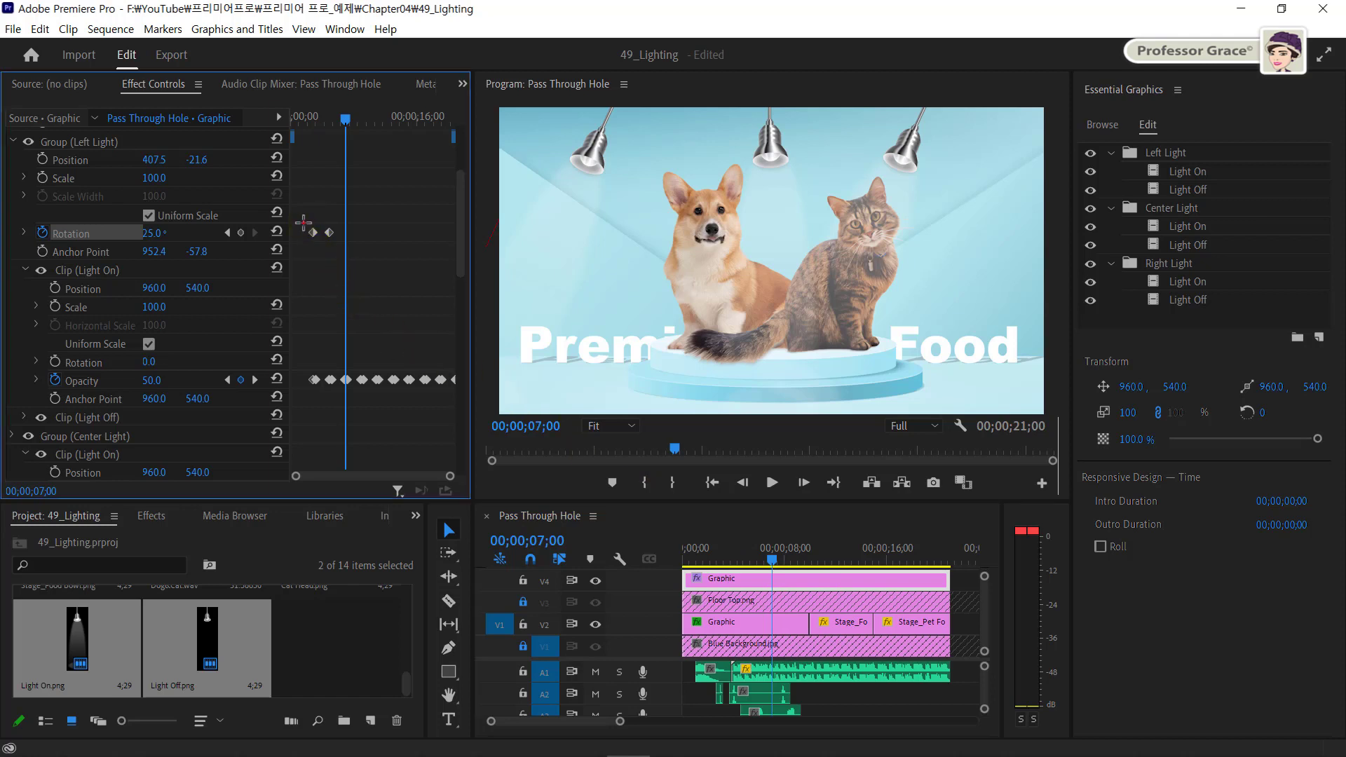
{"action": "key", "text": "ctrl+c"}
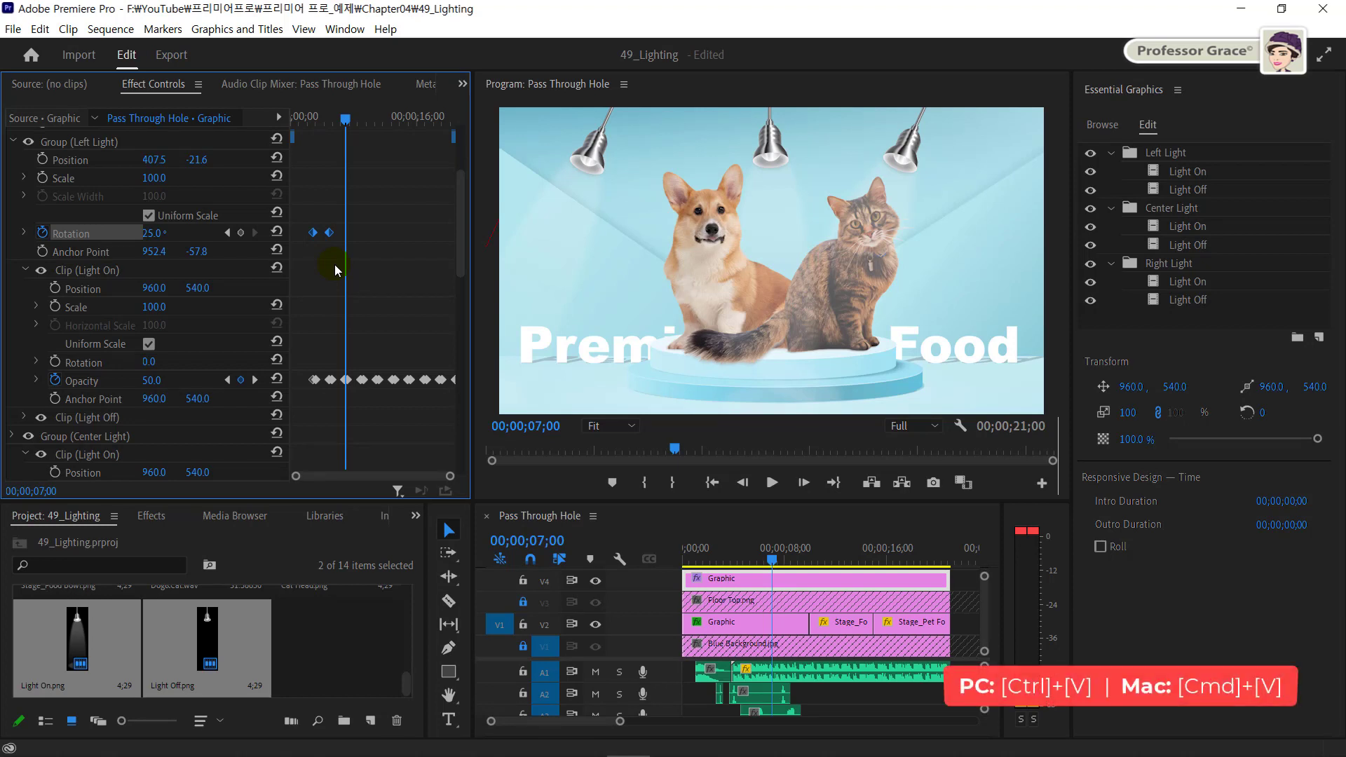
{"action": "key", "text": "ctrl+v"}
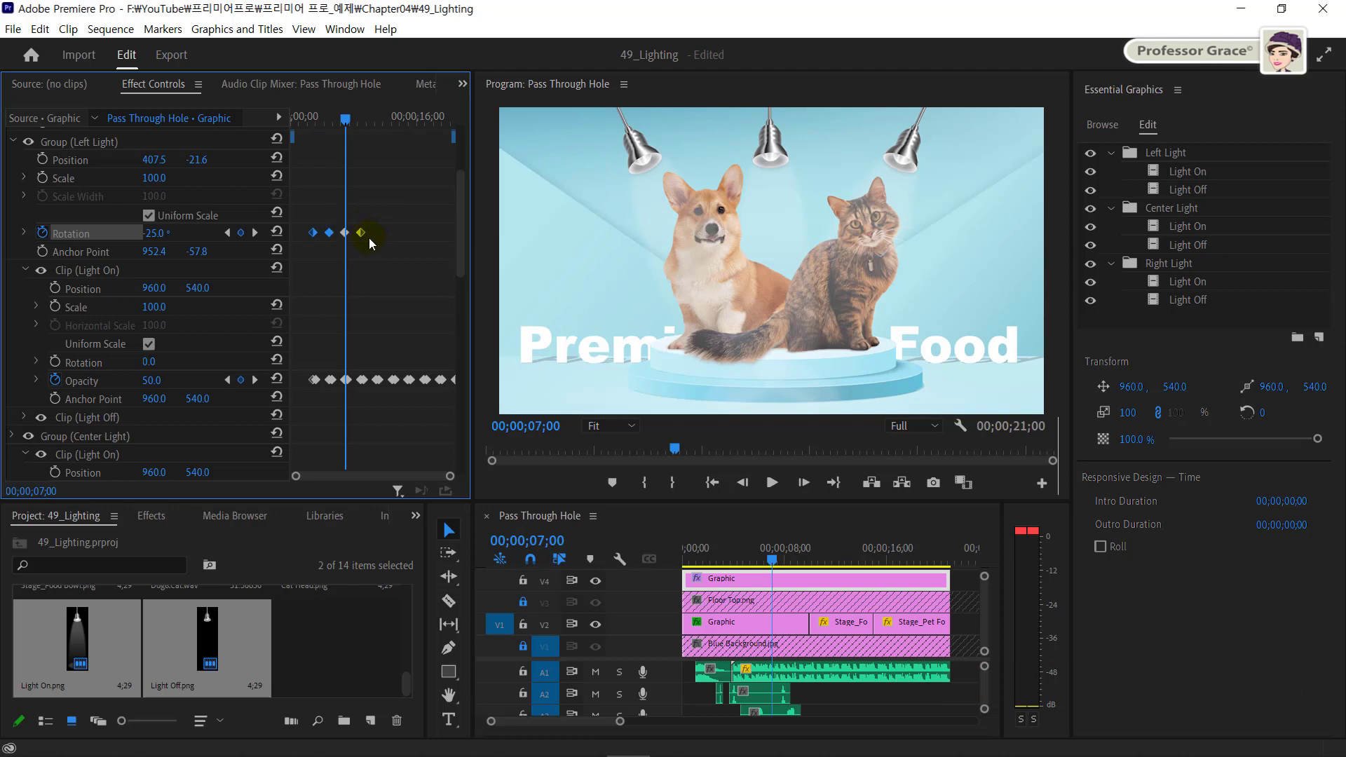
Step: Paste the copied pair of Left Light rotation keyframes at the 11-second mark
{"action": "left_click", "coordinate": [566, 541]}
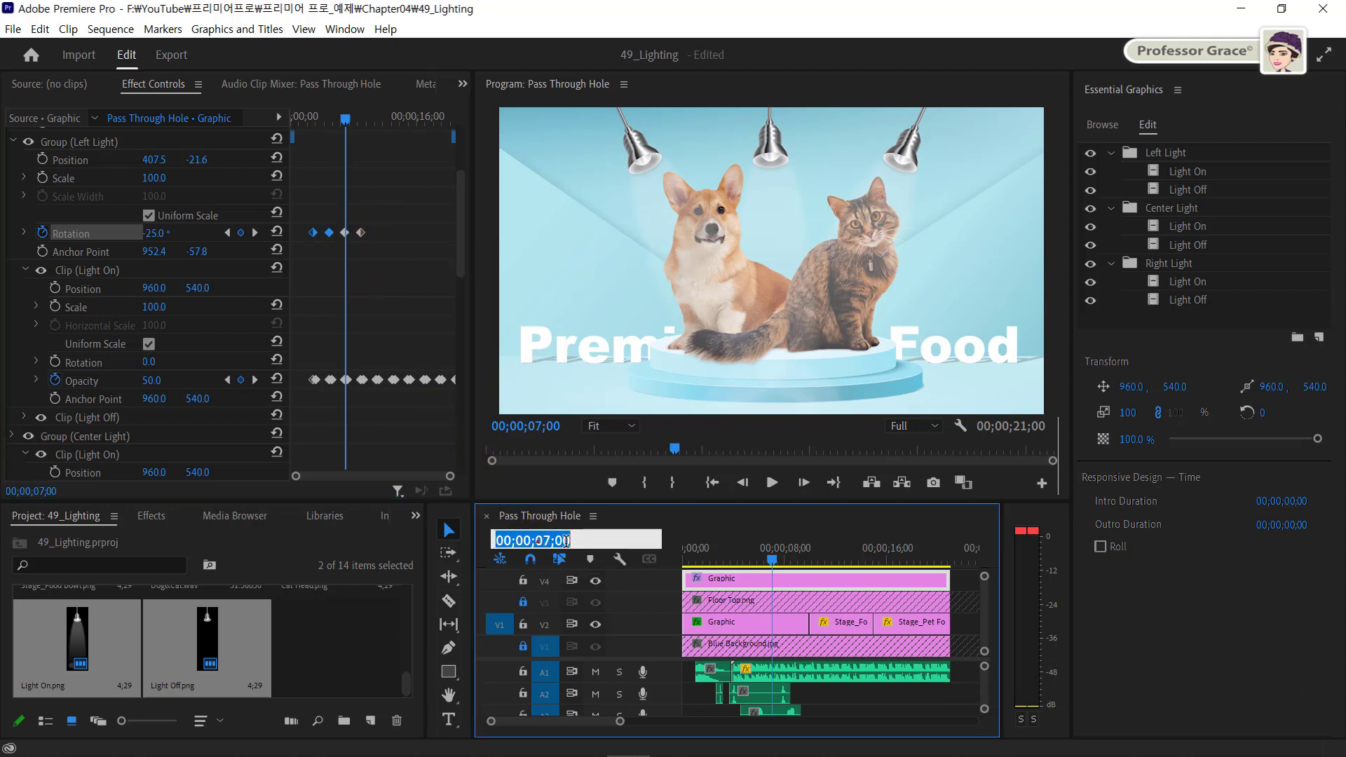
{"action": "type", "text": "11."}
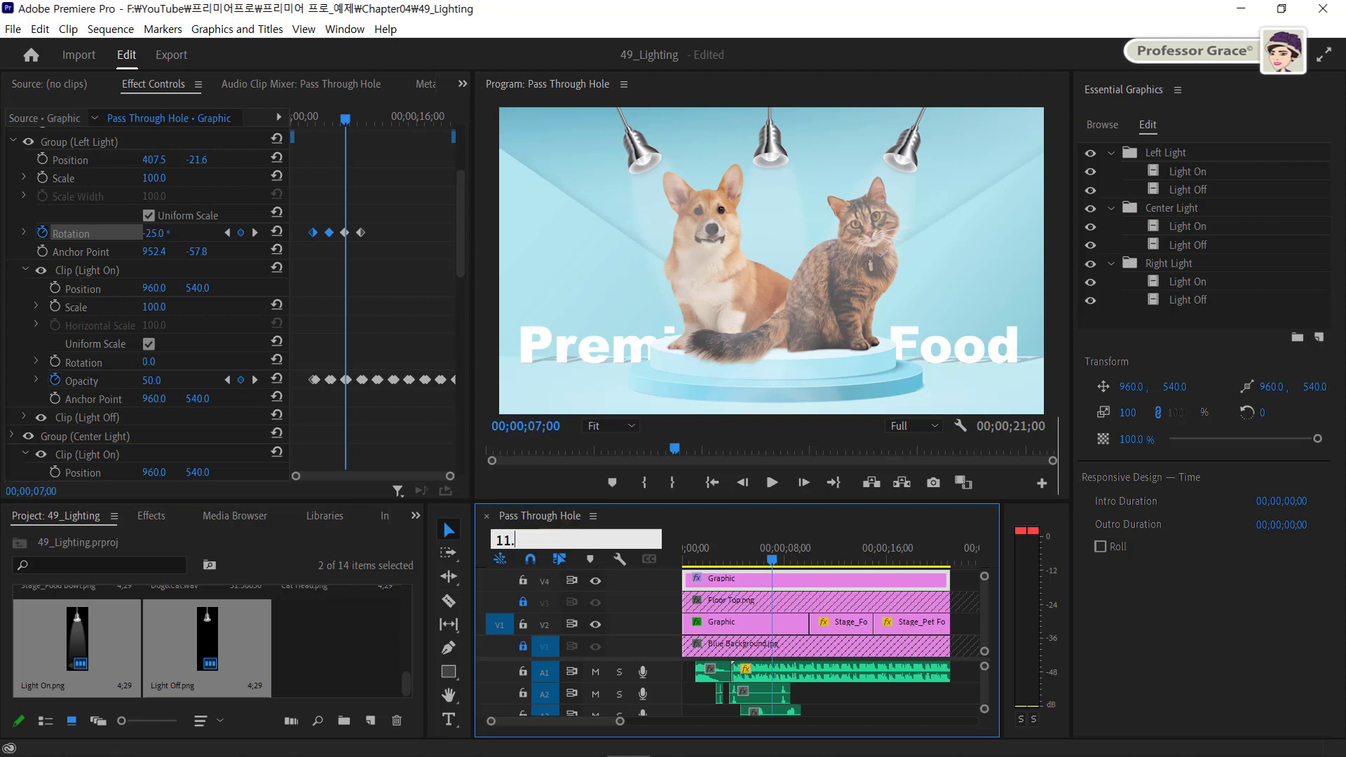
{"action": "key", "text": "Return"}
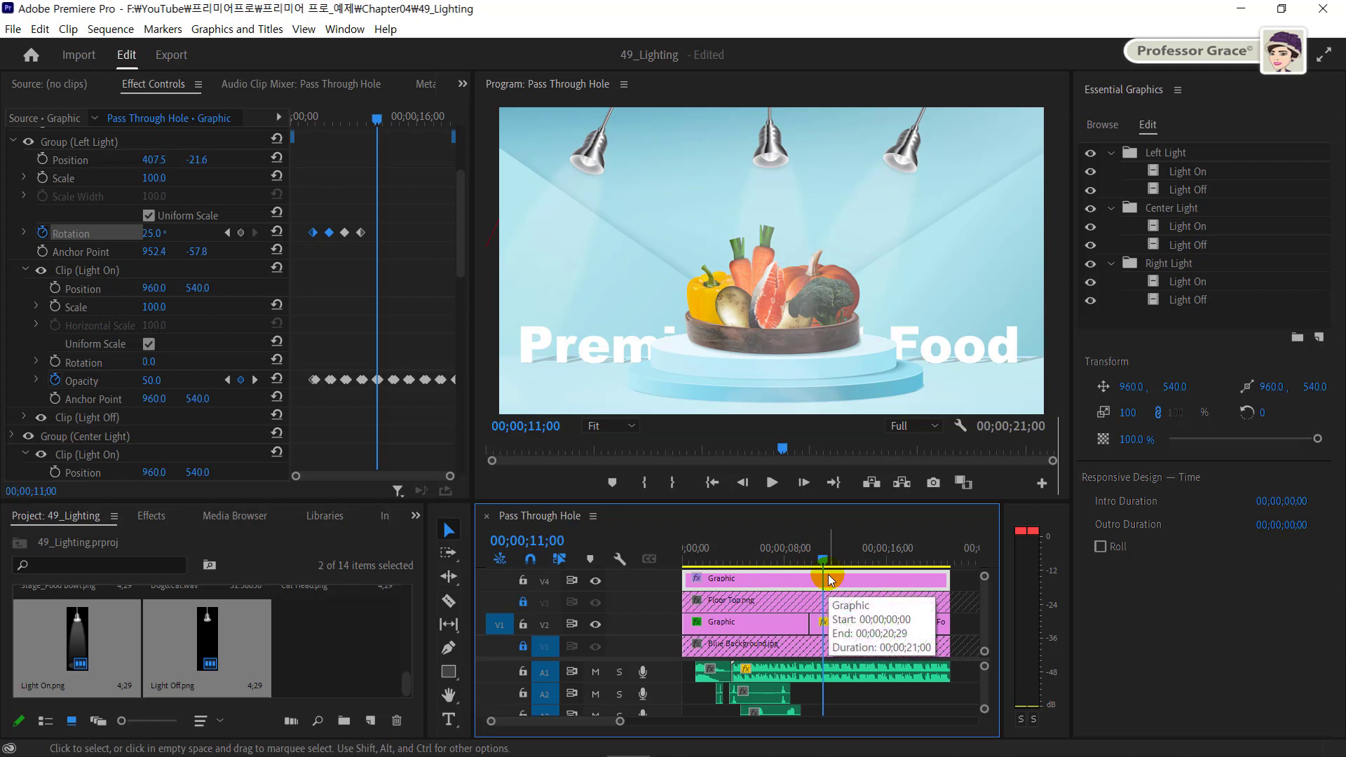
{"action": "left_click", "coordinate": [366, 277]}
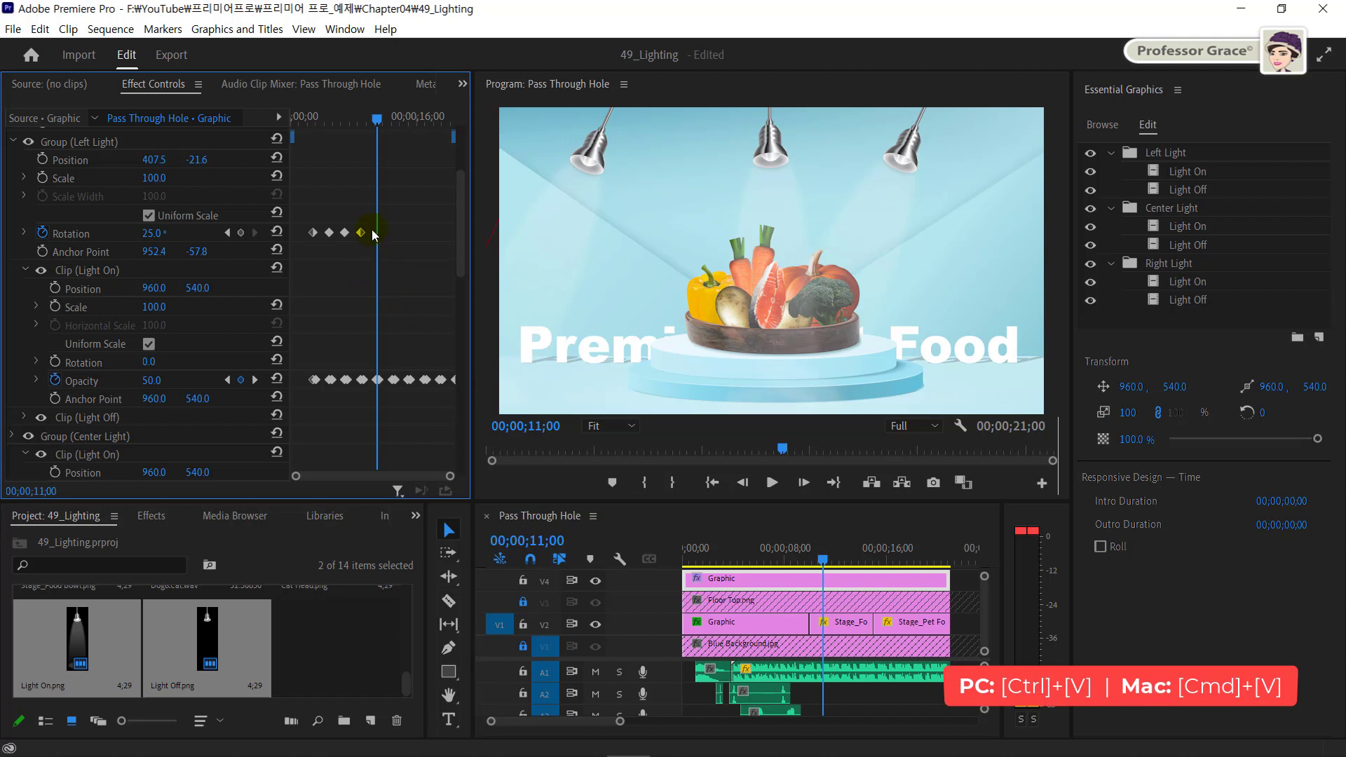
{"action": "key", "text": "ctrl+v"}
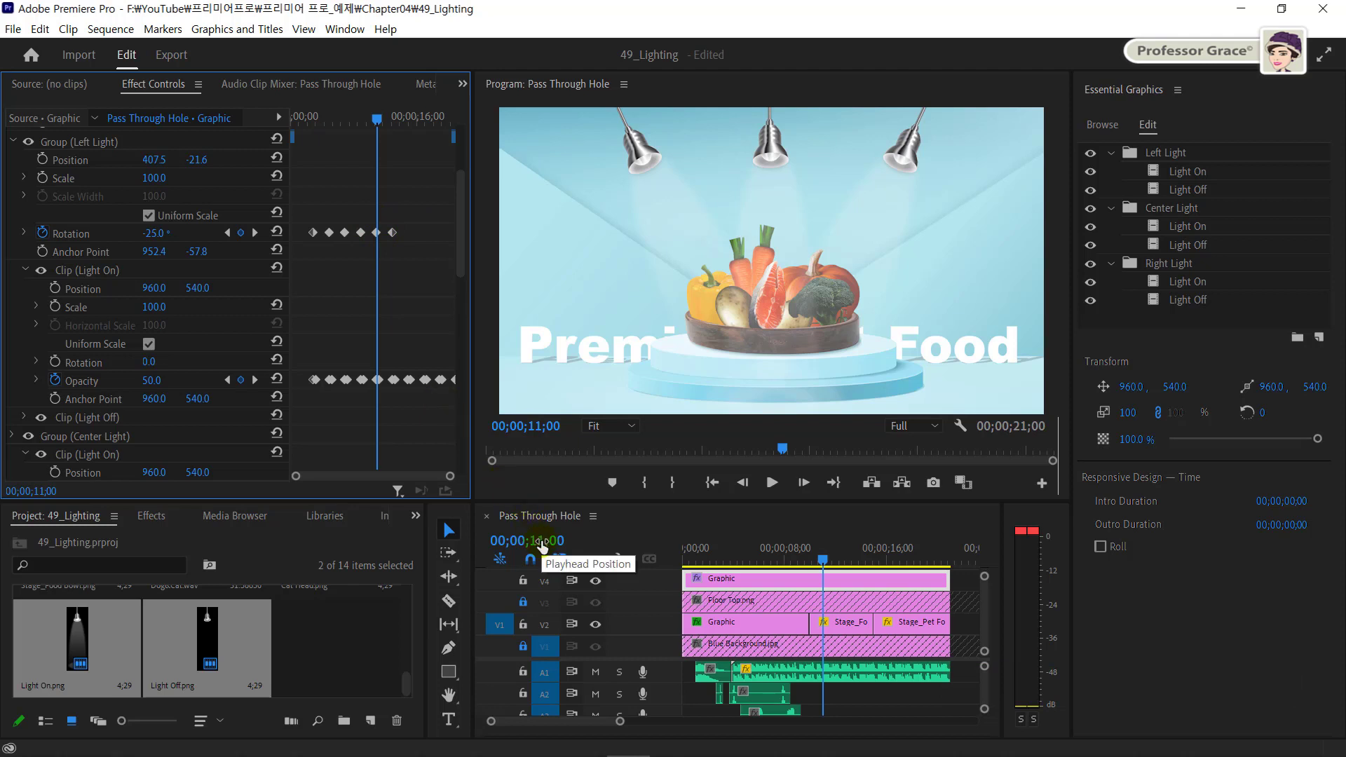
Step: Paste a copy of the last four Left Light rotation keyframes at the 15-second mark and deselect the graphic clip
{"action": "left_click", "coordinate": [541, 541]}
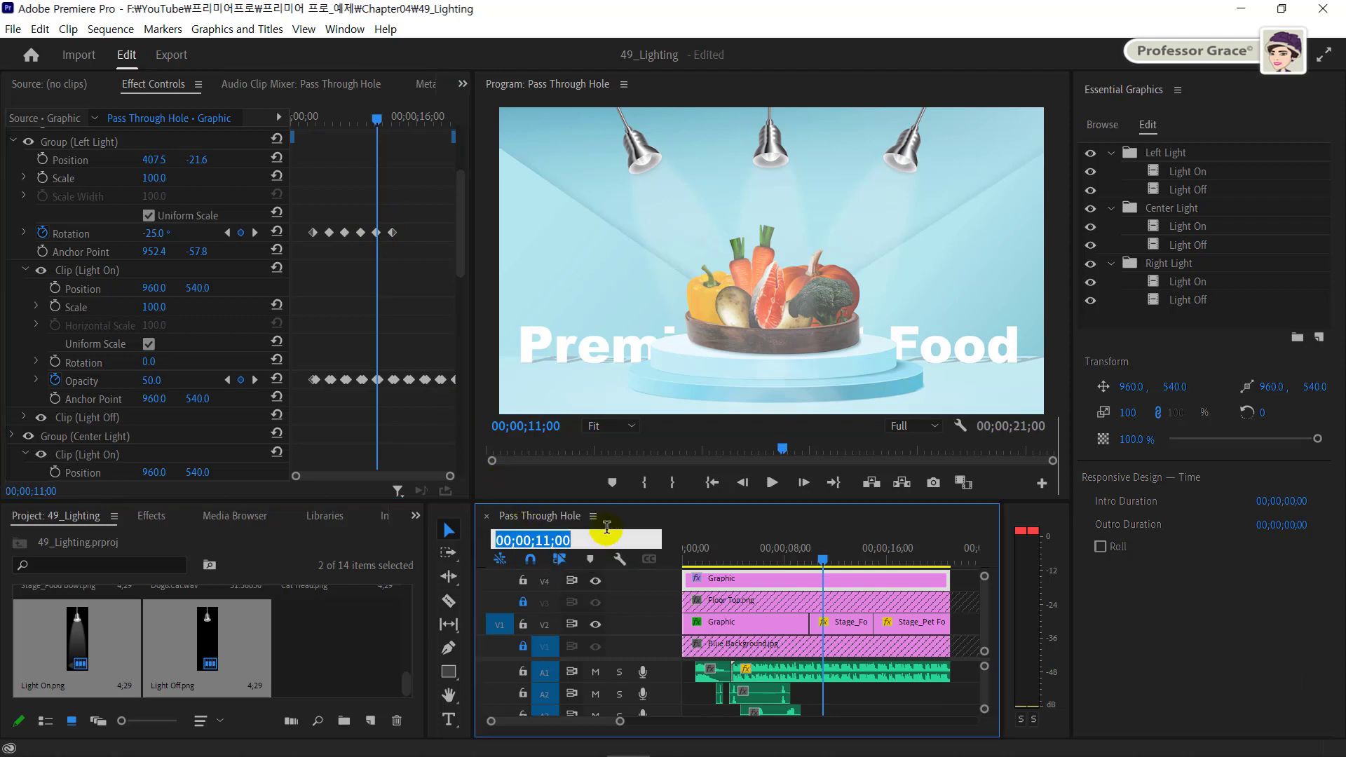
{"action": "type", "text": "15."}
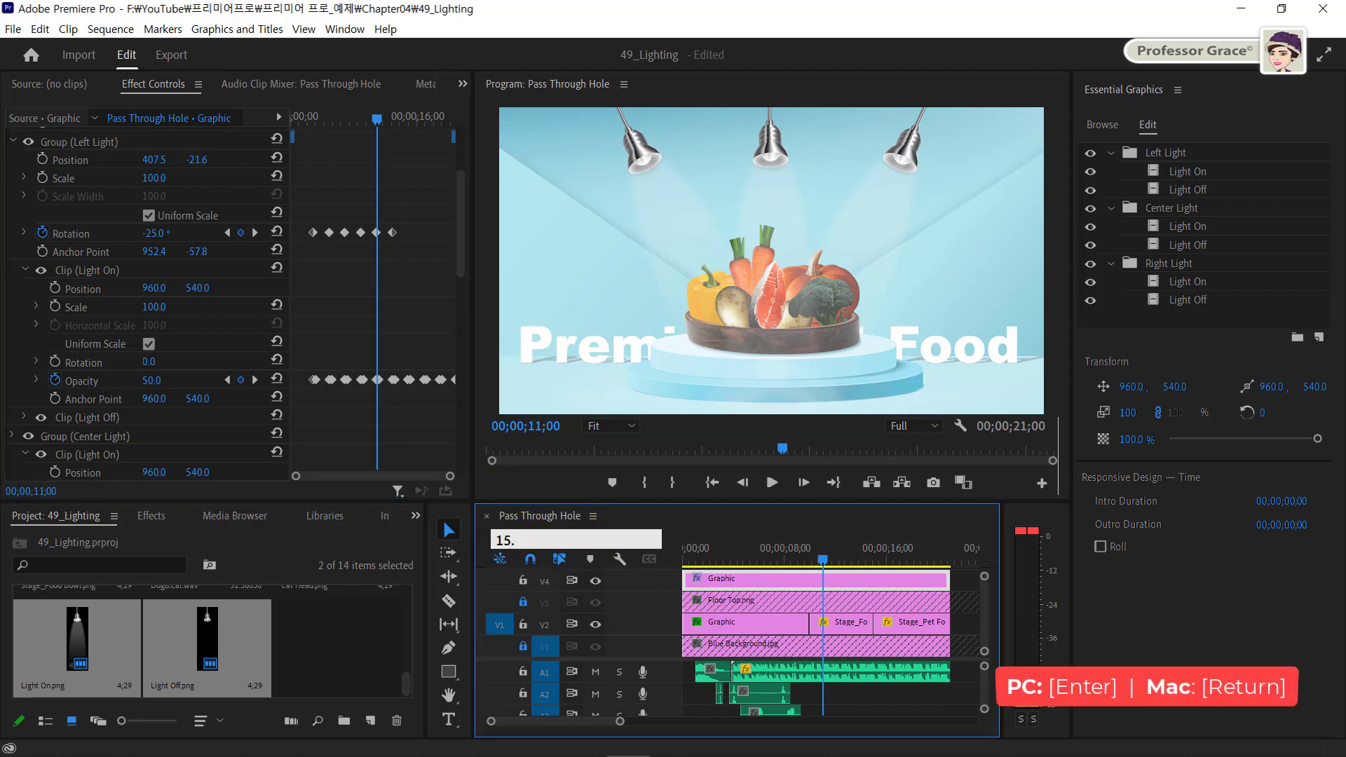
{"action": "key", "text": "Return"}
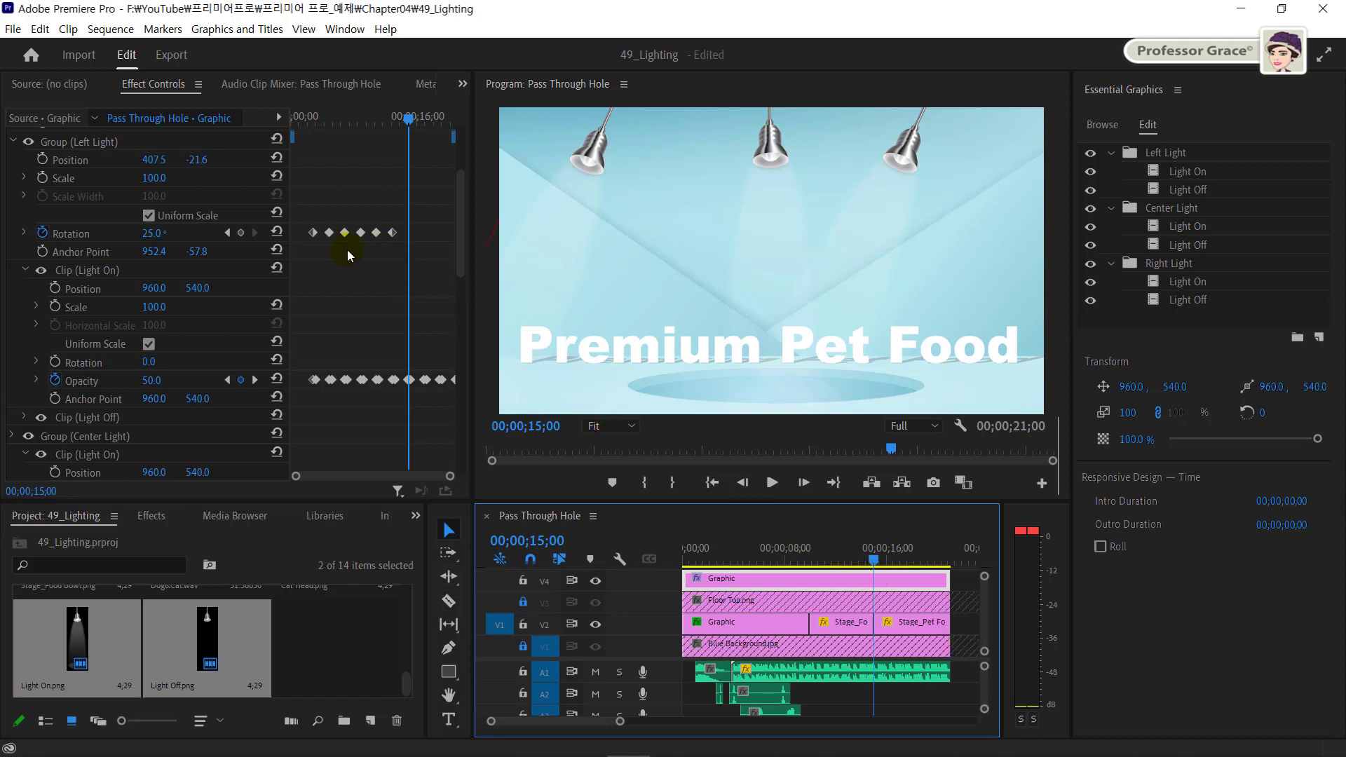
{"action": "left_click", "coordinate": [324, 247]}
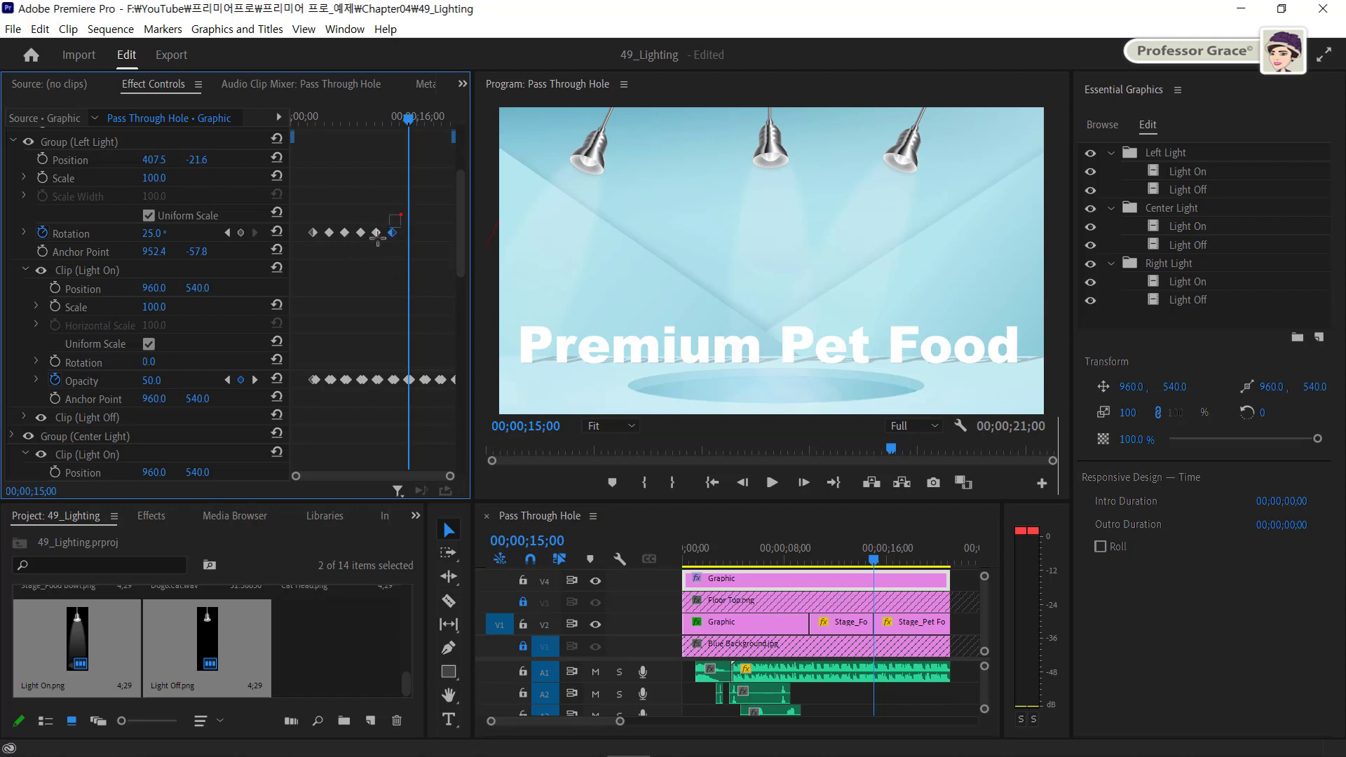
{"action": "left_click_drag", "start_coordinate": [348, 255], "coordinate": [345, 255]}
{"action": "key", "text": "ctrl+c"}
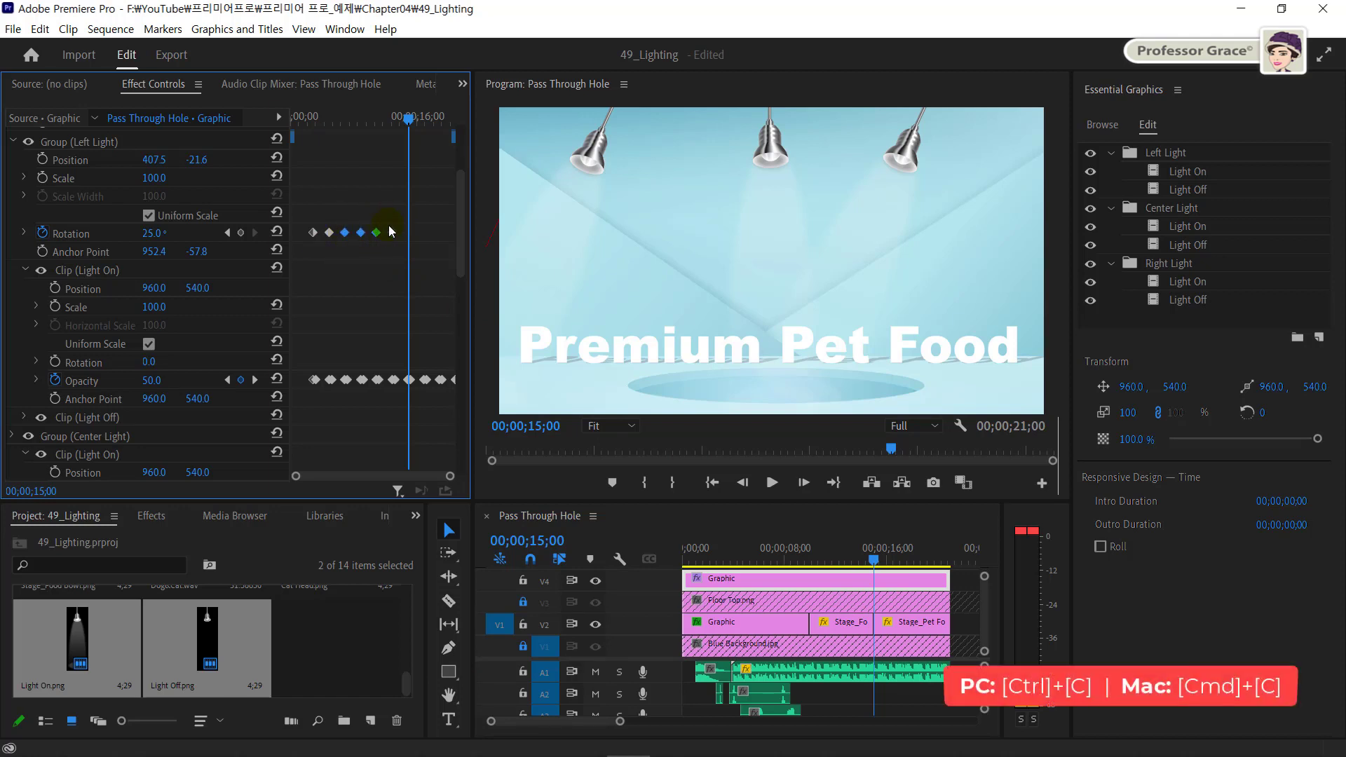
{"action": "key", "text": "ctrl+v"}
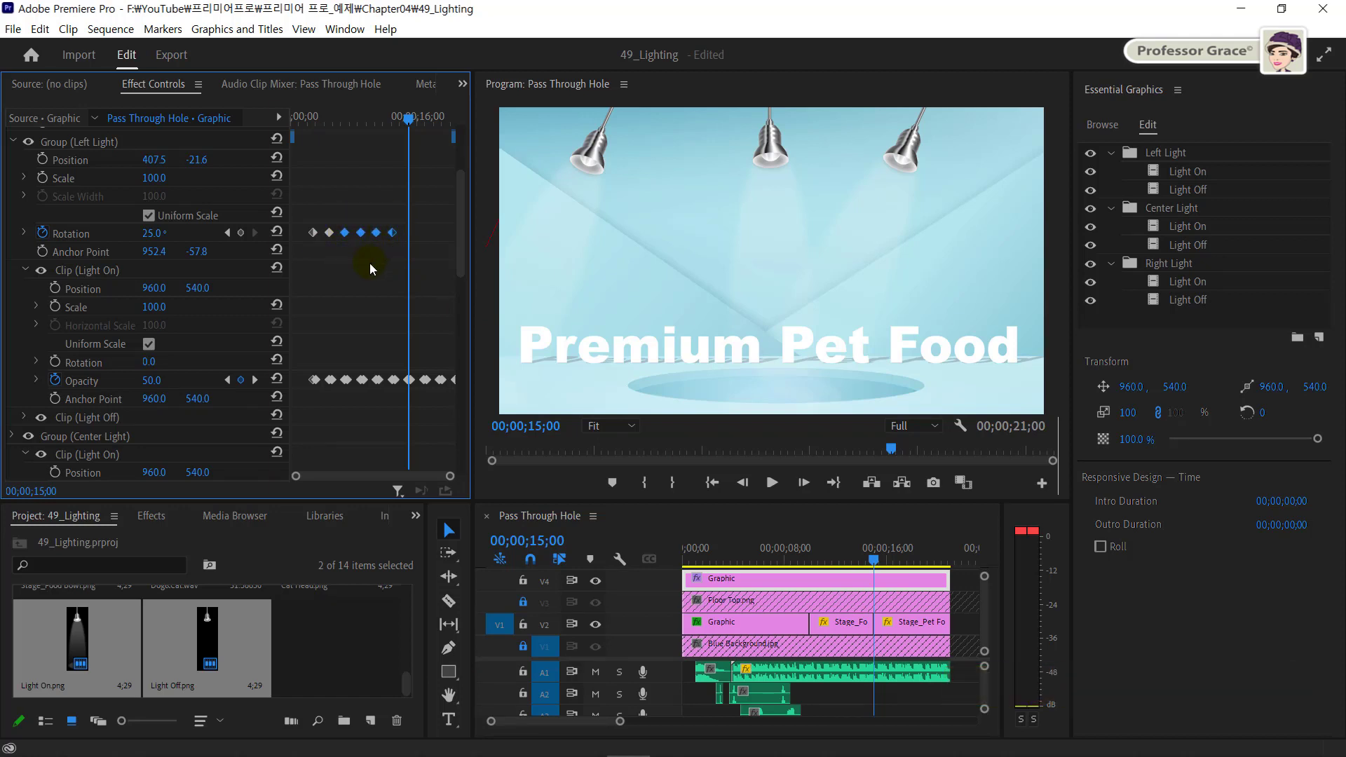
{"action": "key", "text": "ctrl+v"}
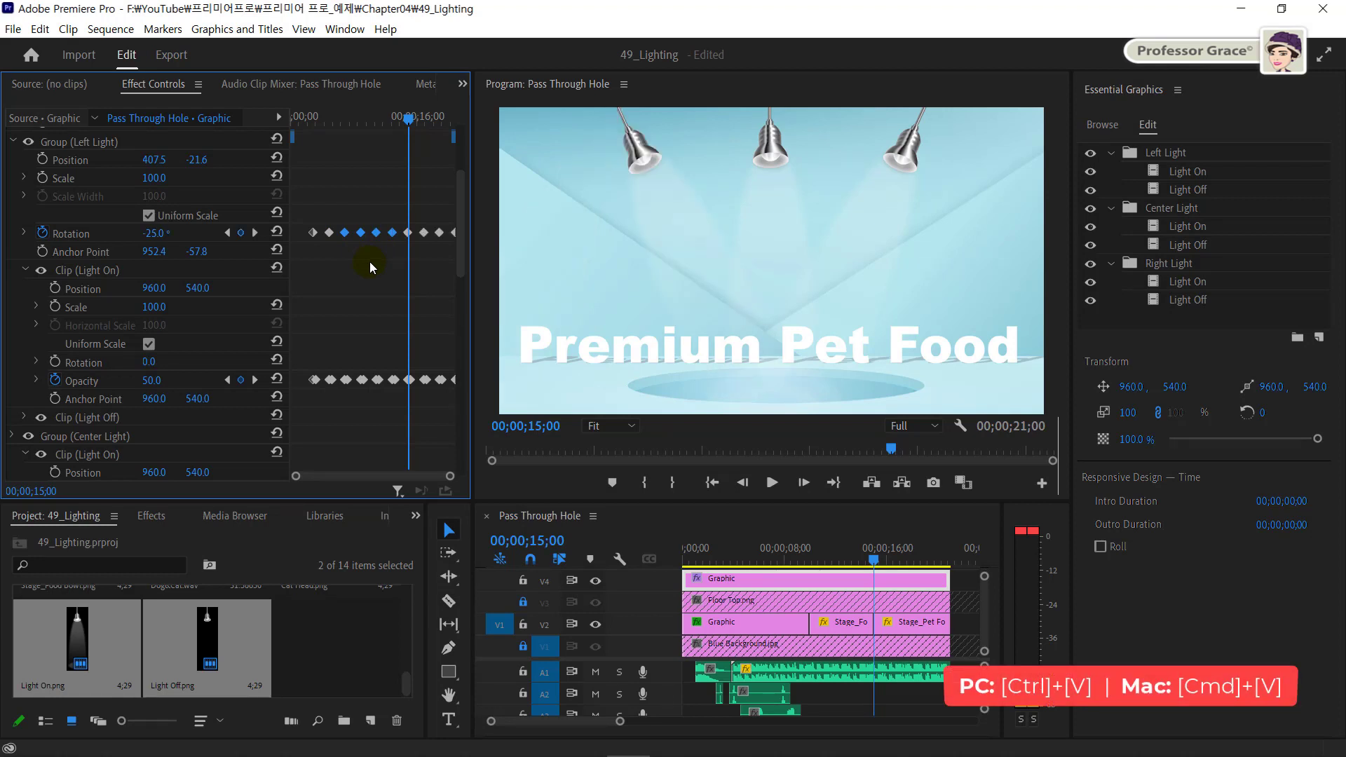
{"action": "left_click", "coordinate": [447, 242]}
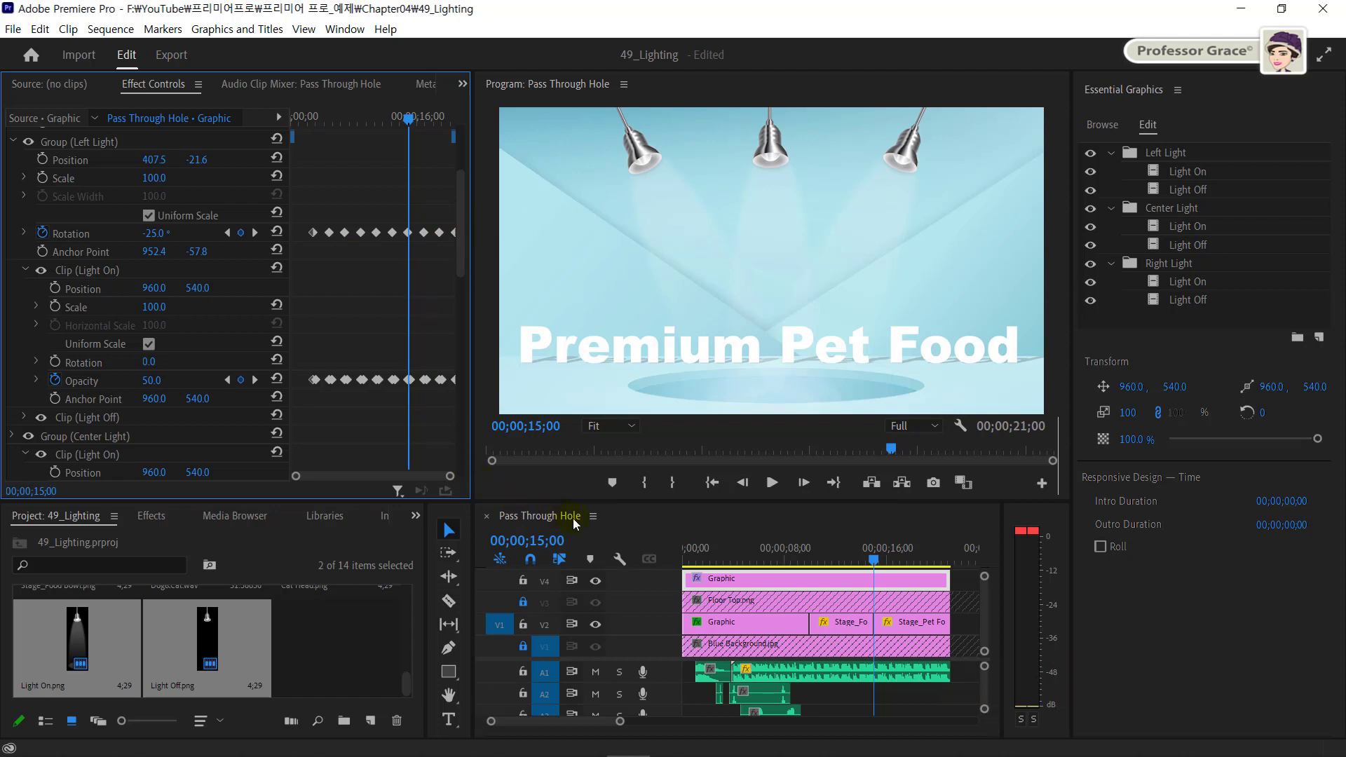
{"action": "left_click", "coordinate": [969, 584]}
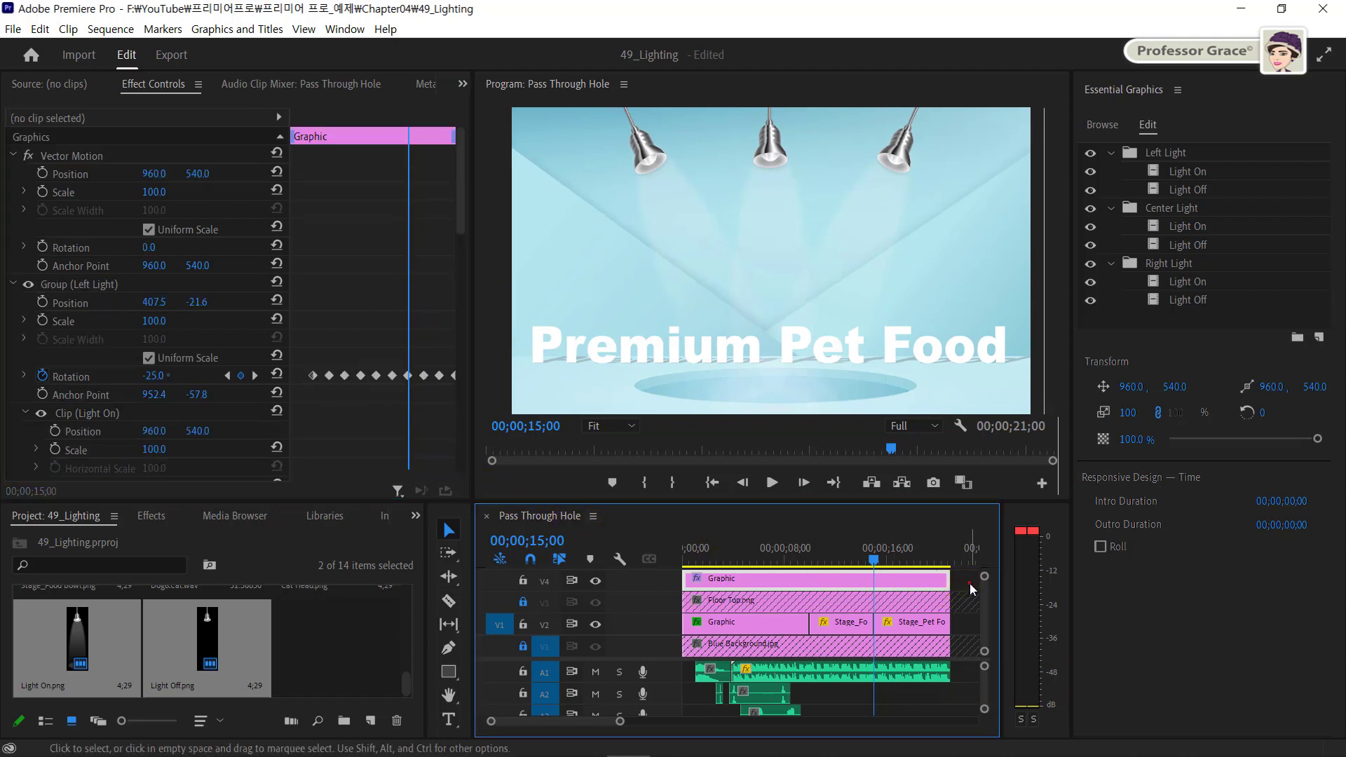
{"action": "left_click", "coordinate": [973, 580]}
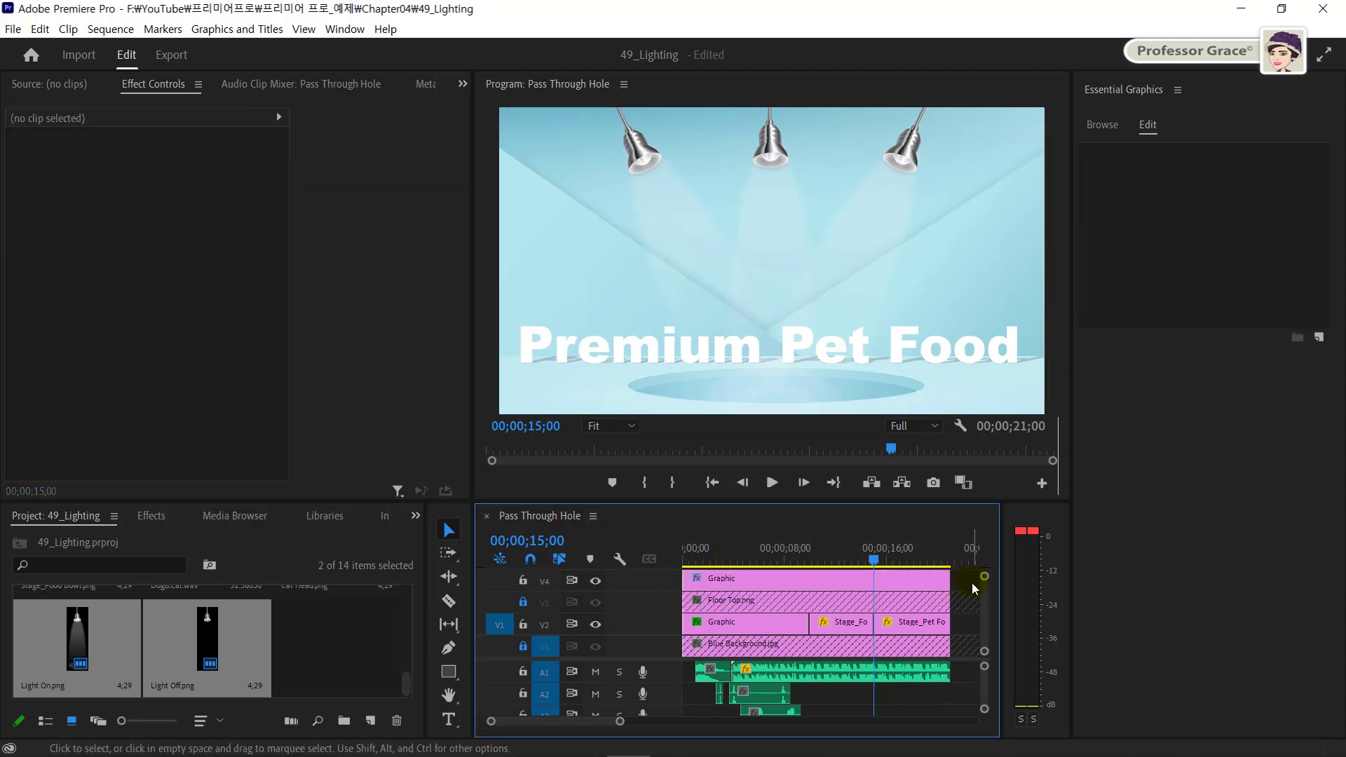
Step: Maximize the timeline to review the sequence's video and audio tracks, and restore the normal layout
{"action": "key", "text": "grave"}
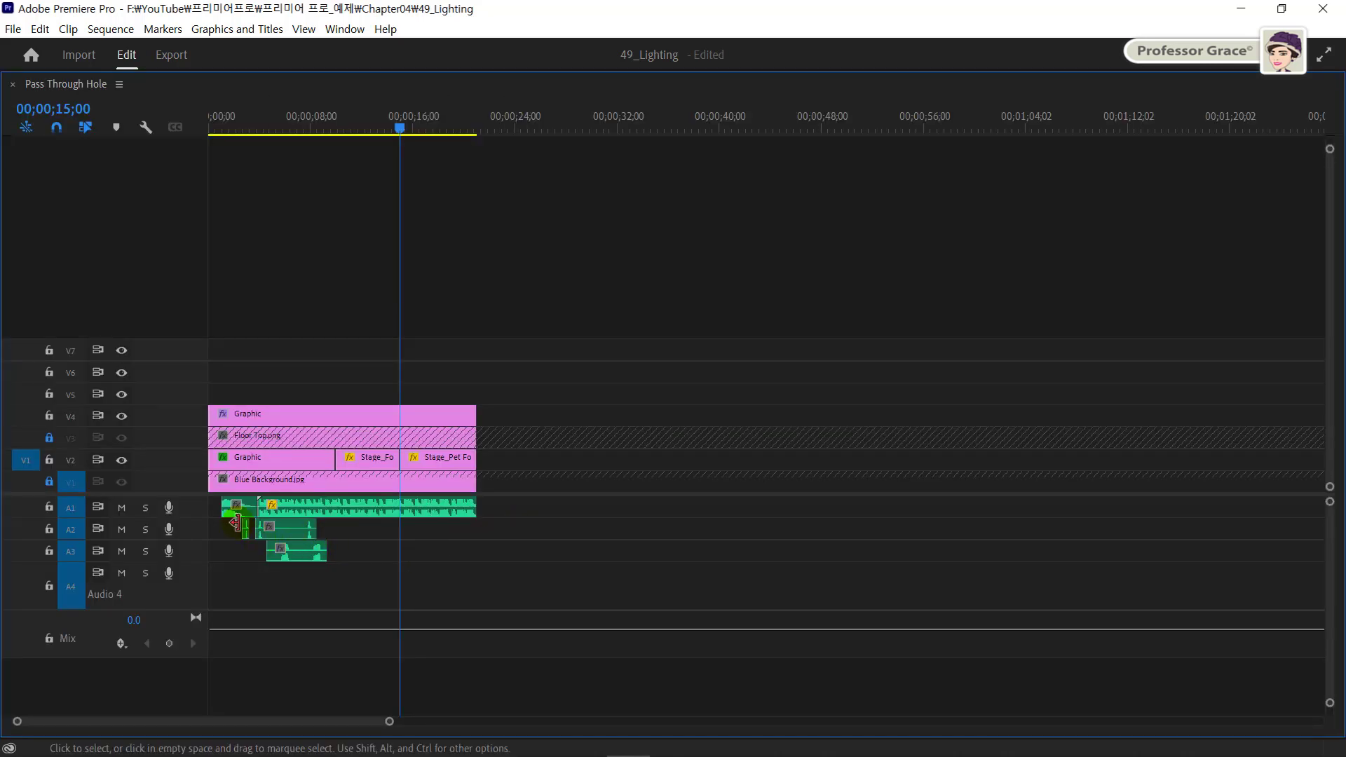
{"action": "left_click", "coordinate": [239, 505]}
{"action": "key", "text": "grave"}
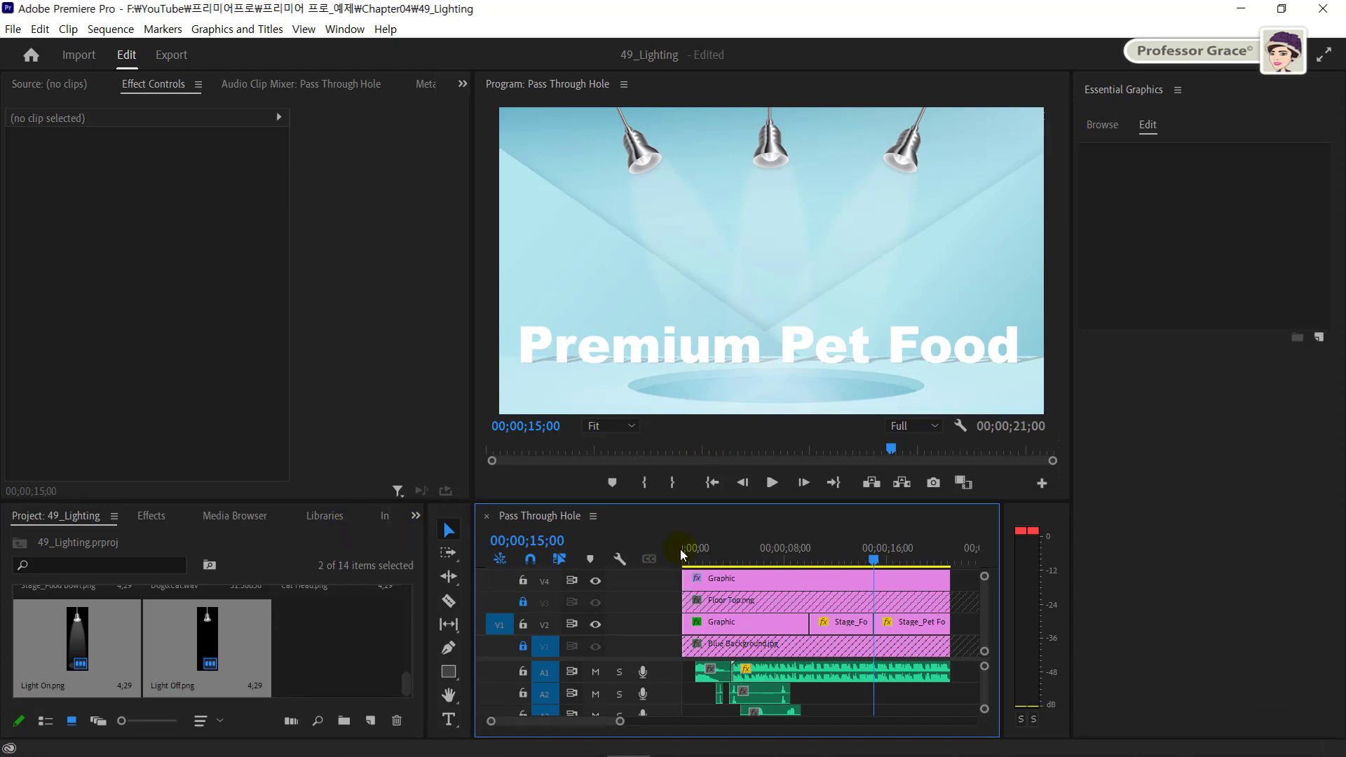
Step: Maximize the program monitor and play the sequence from the beginning to review the swinging, flickering lamps
{"action": "key", "text": "grave"}
{"action": "left_click", "coordinate": [504, 87]}
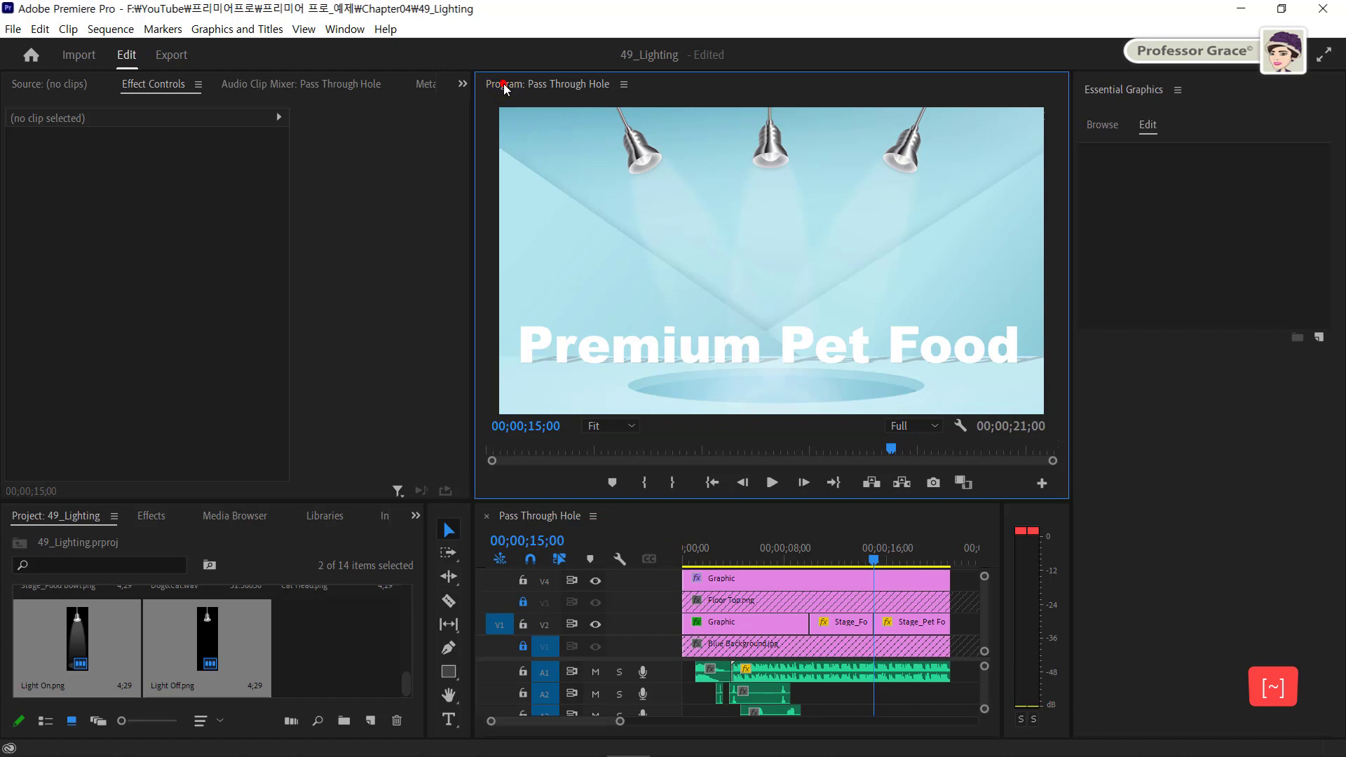
{"action": "double_click", "coordinate": [504, 86]}
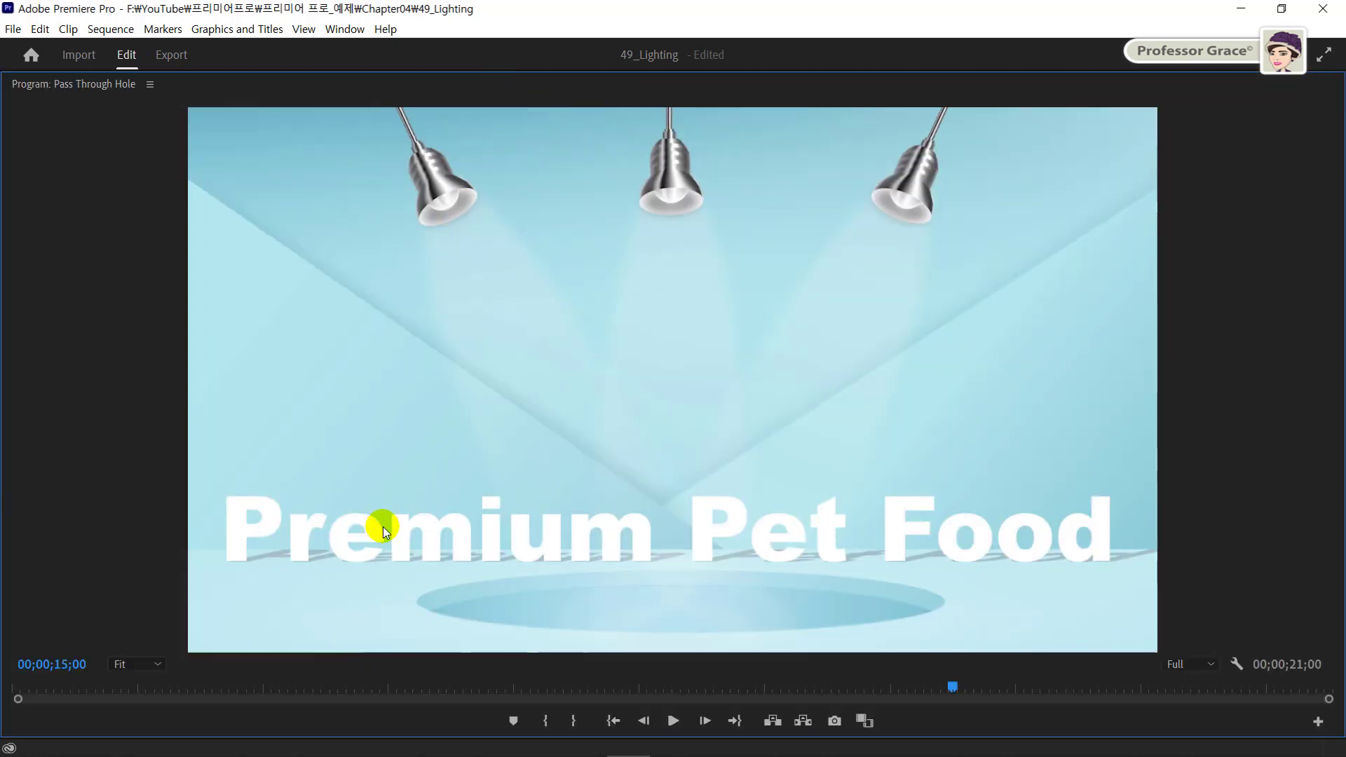
{"action": "key", "text": "Home"}
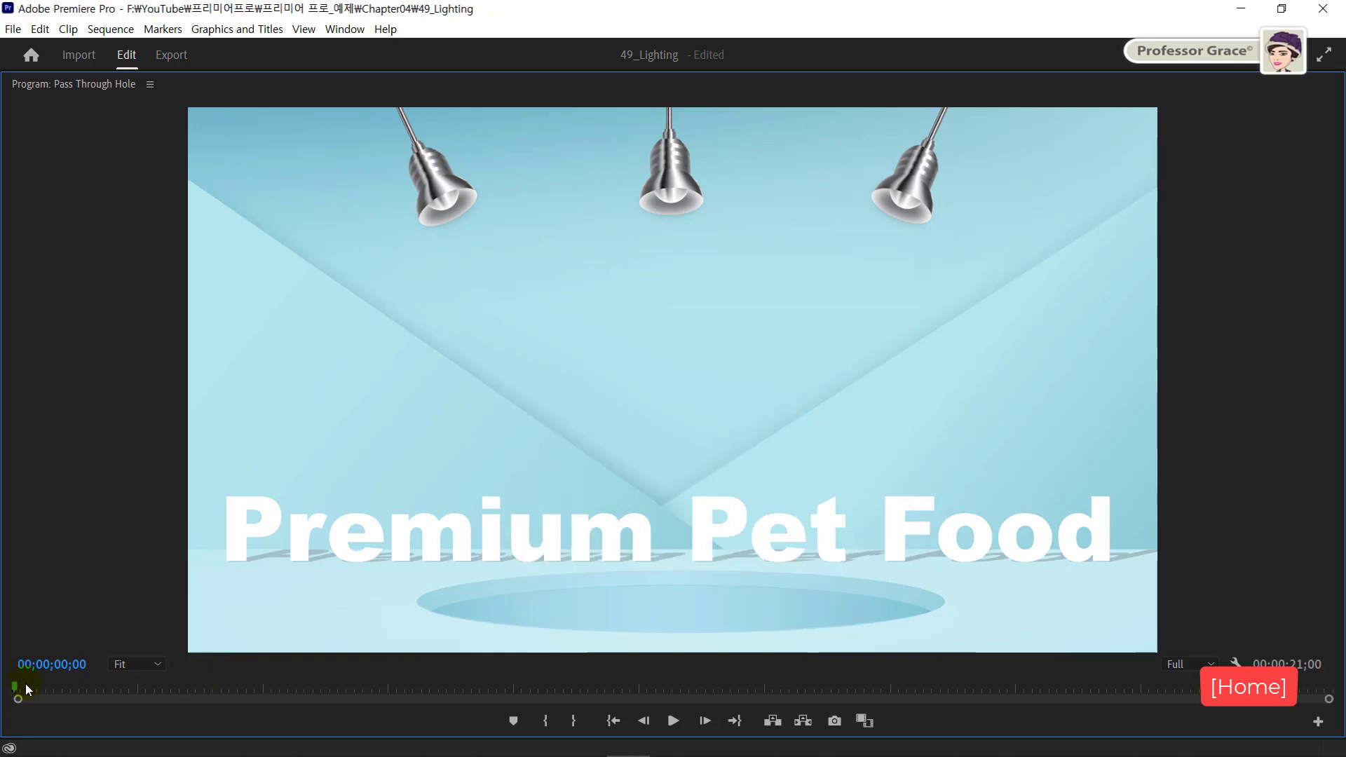
{"action": "key", "text": "space"}
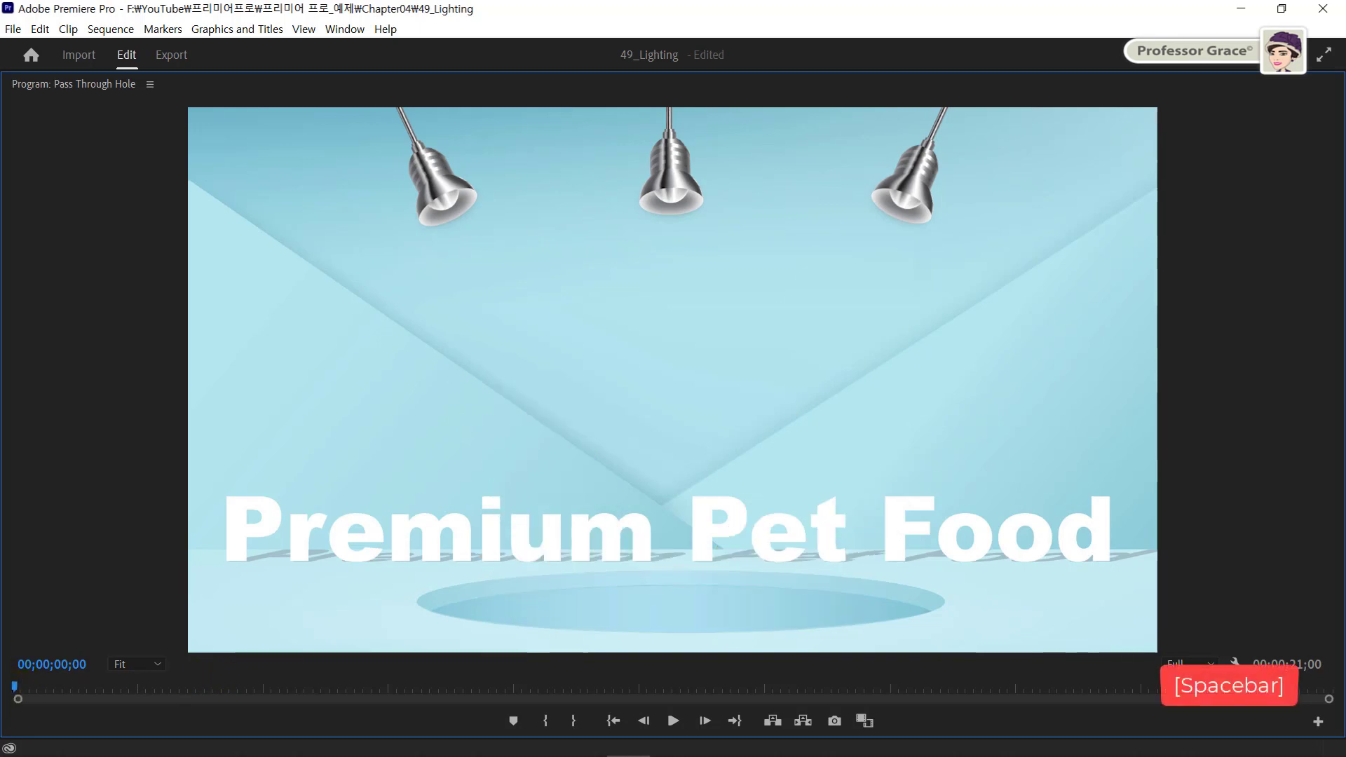